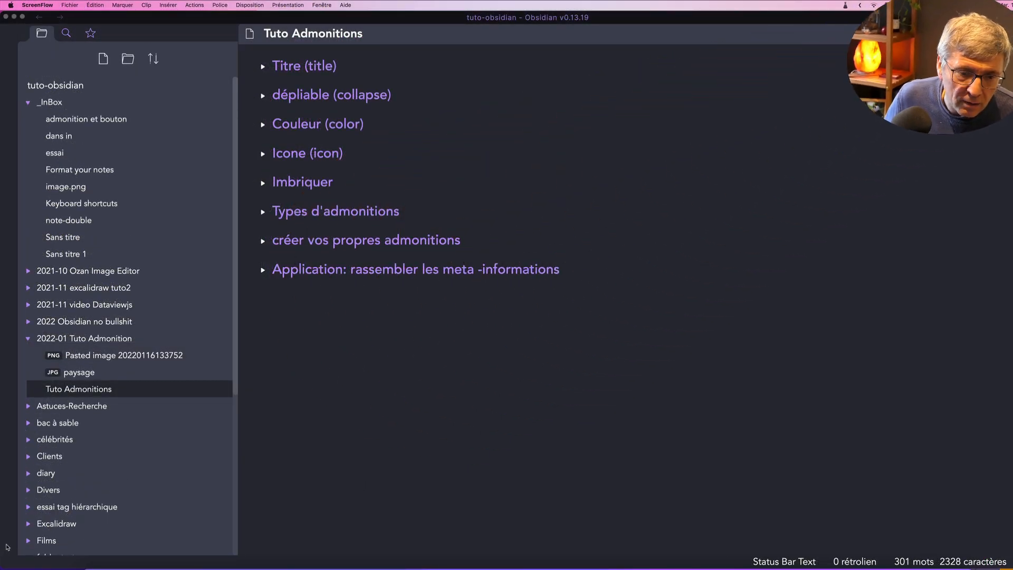
# Find the Admonition plugin among the community plugins by searching "admo", view its details page, and return to the note
pyautogui.click(333, 497)
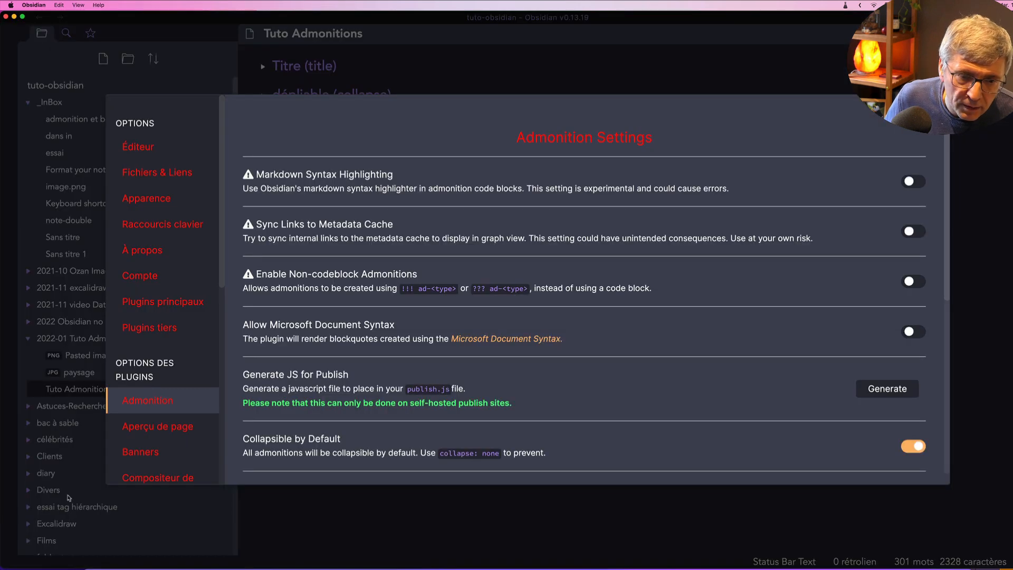
pyautogui.click(9, 516)
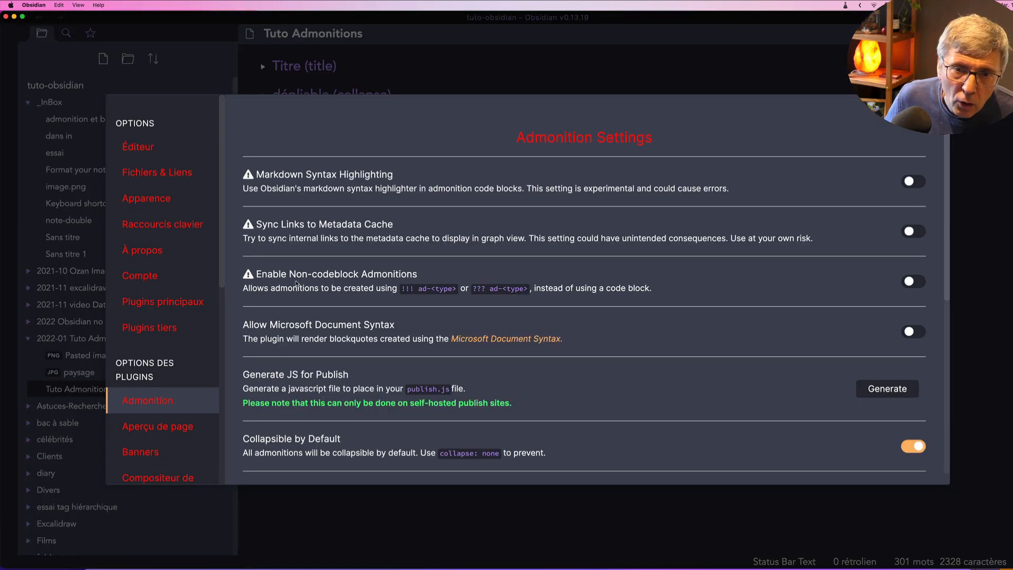
pyautogui.click(144, 331)
pyautogui.click(918, 186)
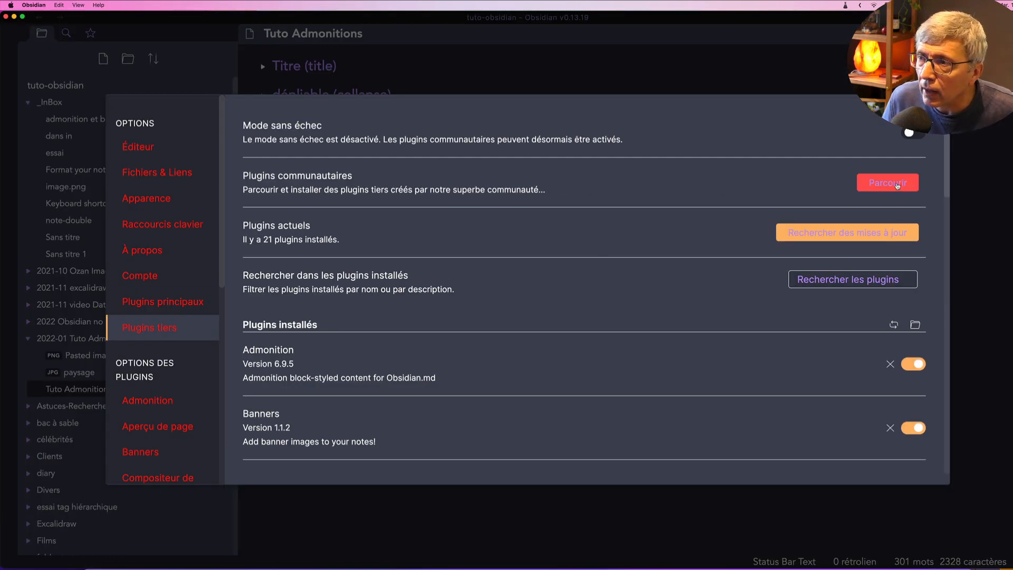
pyautogui.click(242, 77)
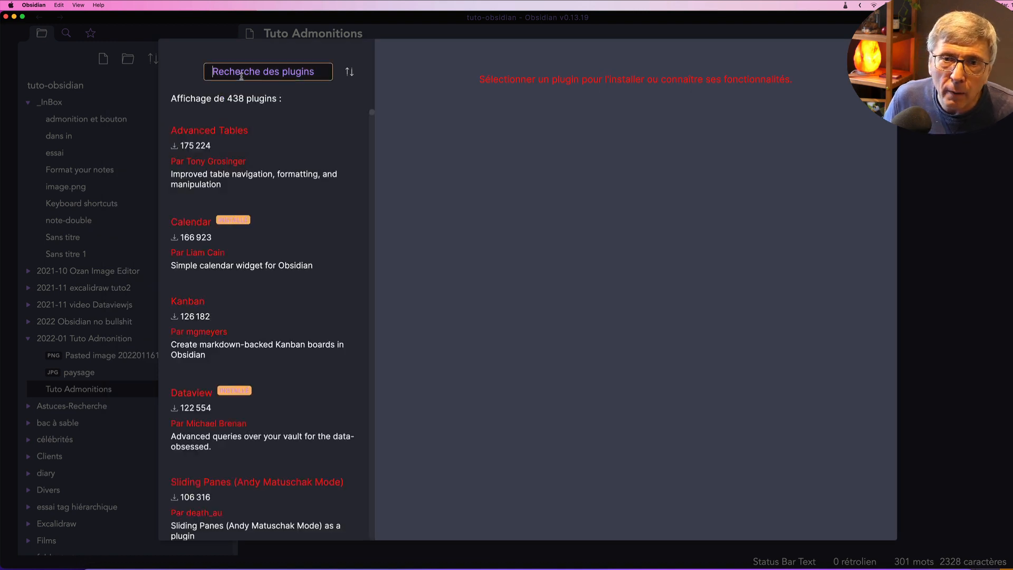
pyautogui.write('admo')
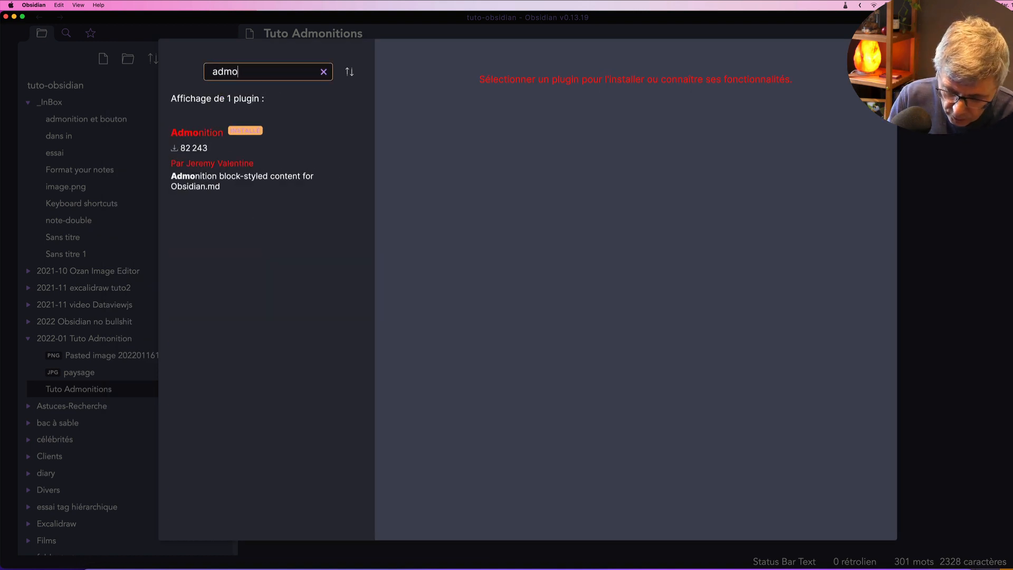
pyautogui.click(243, 158)
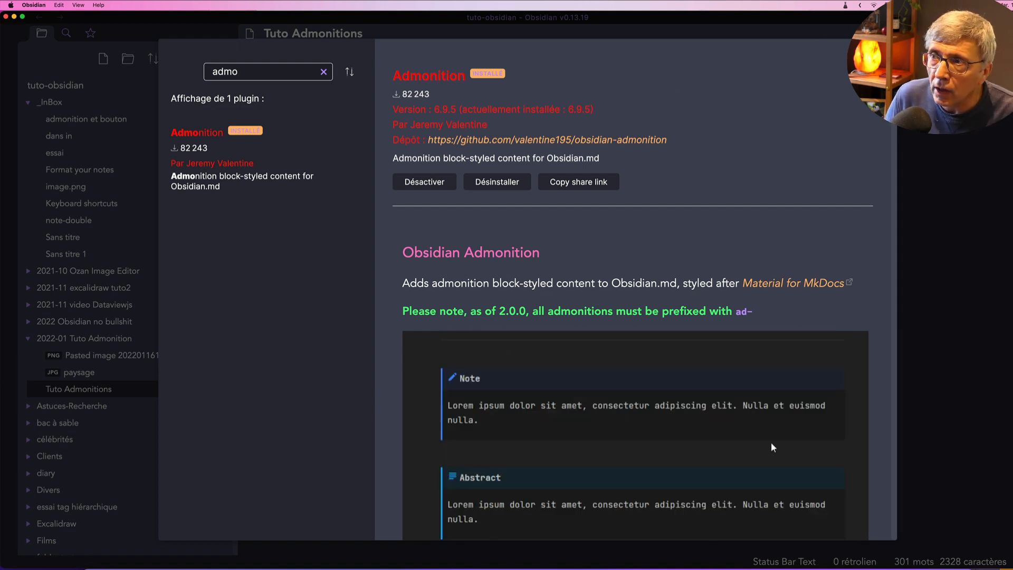
pyautogui.press('Escape')
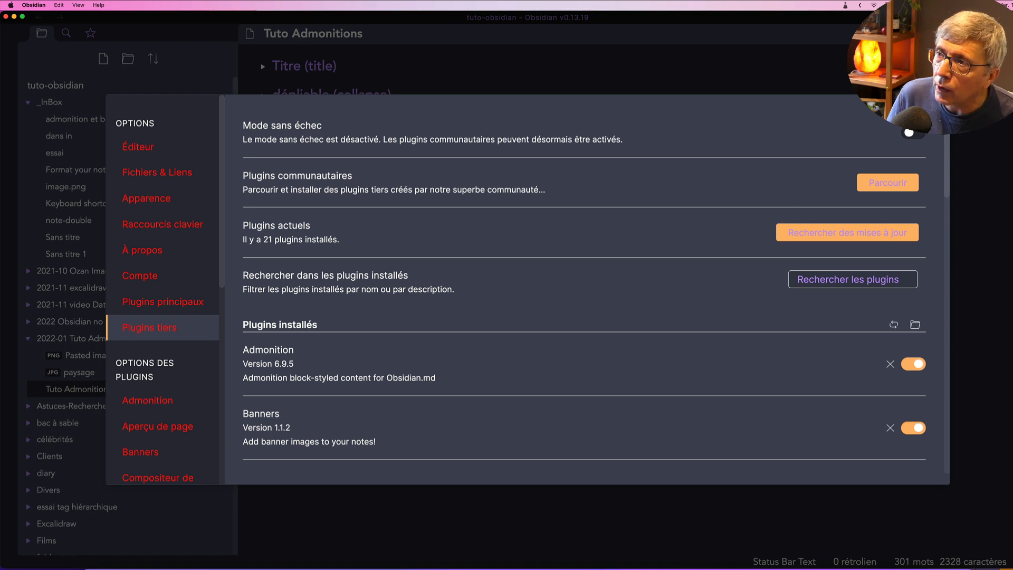
pyautogui.press('Escape')
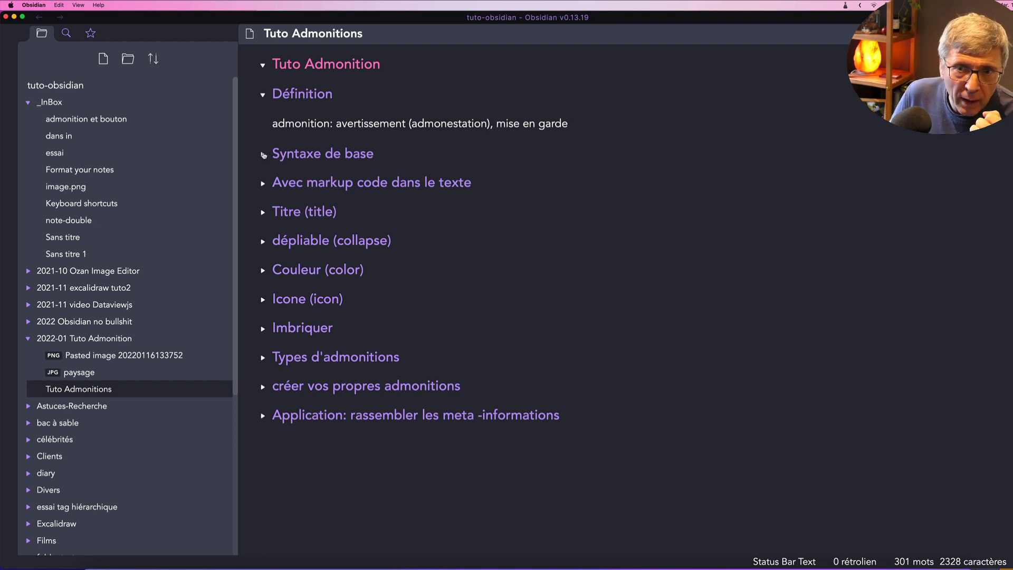
# Expand the "Syntaxe de base" section and compare its rendered note with the ad-note source, highlighting the opening and closing backticks
pyautogui.click(263, 154)
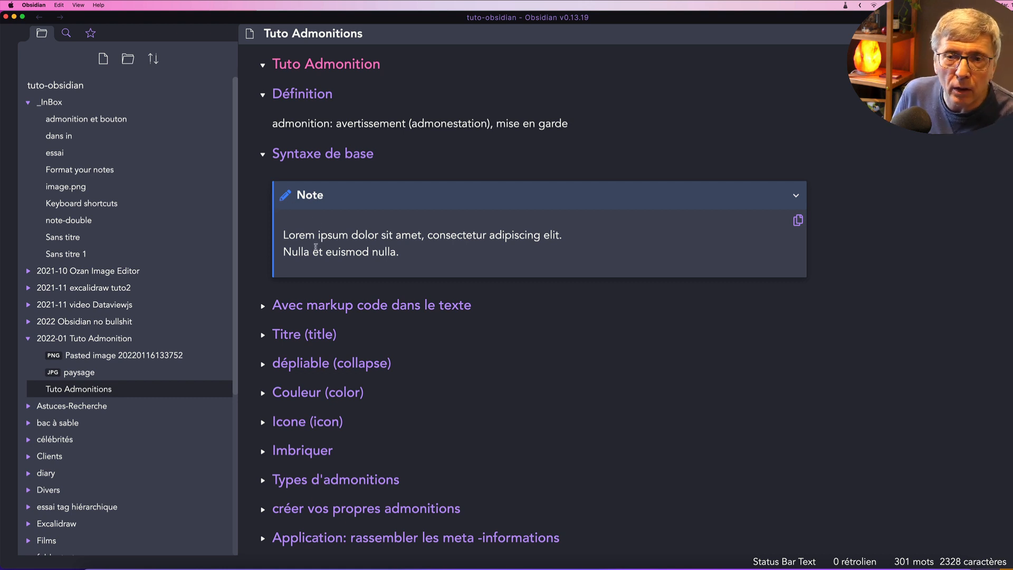
pyautogui.press('super+e')
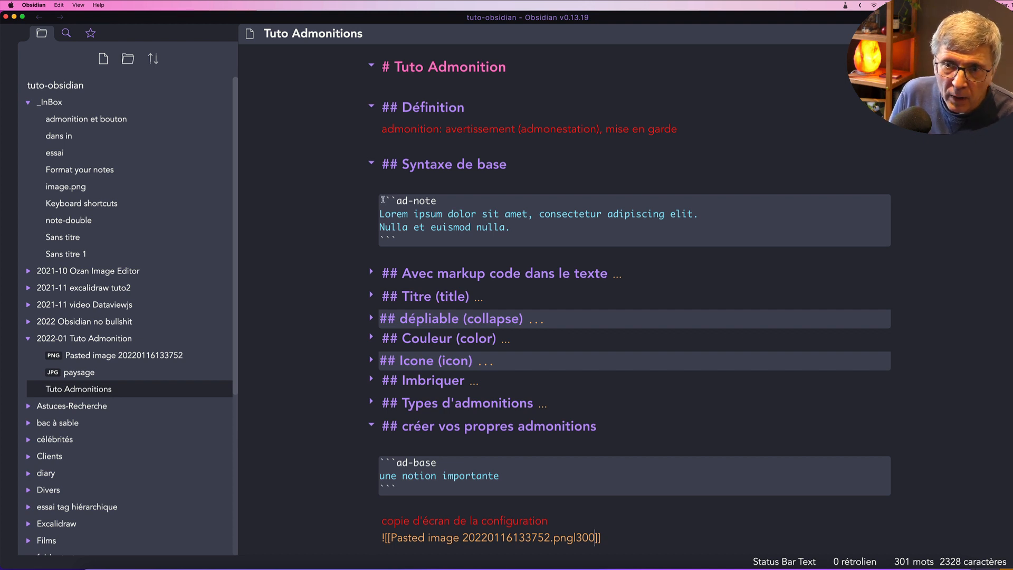
pyautogui.moveTo(380, 198); pyautogui.dragTo(393, 198)
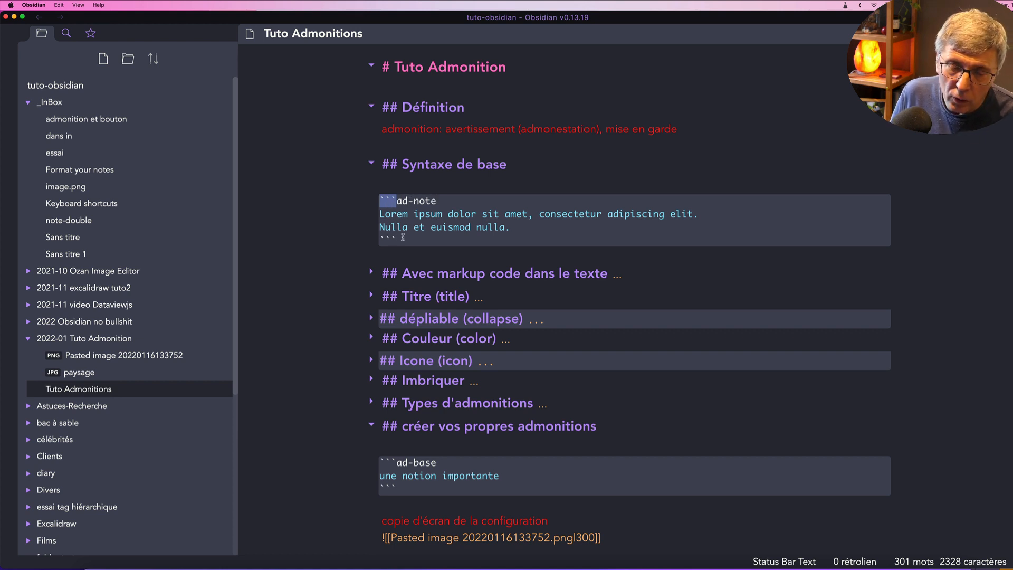
pyautogui.moveTo(404, 236); pyautogui.dragTo(362, 242)
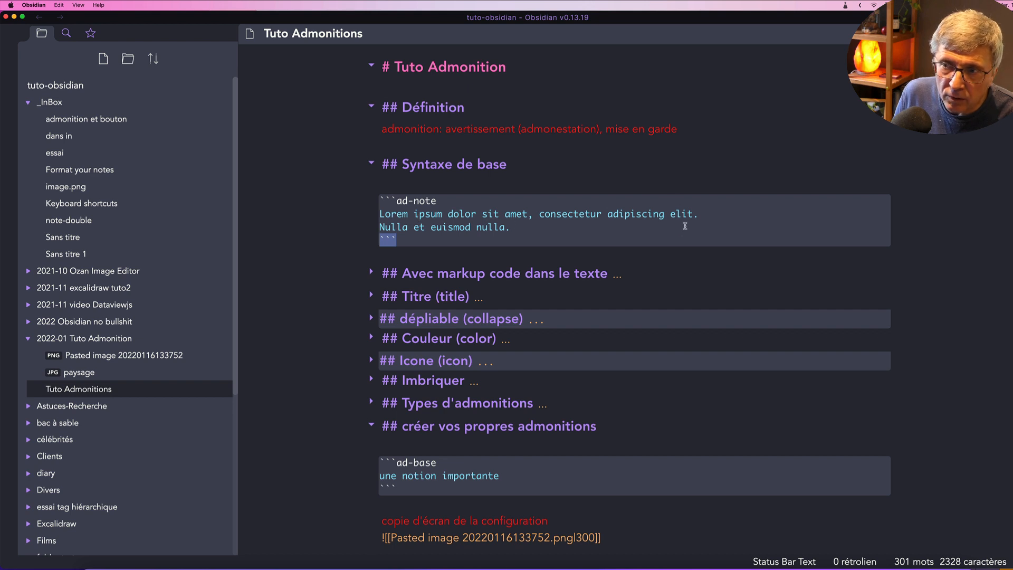
pyautogui.press('super+e')
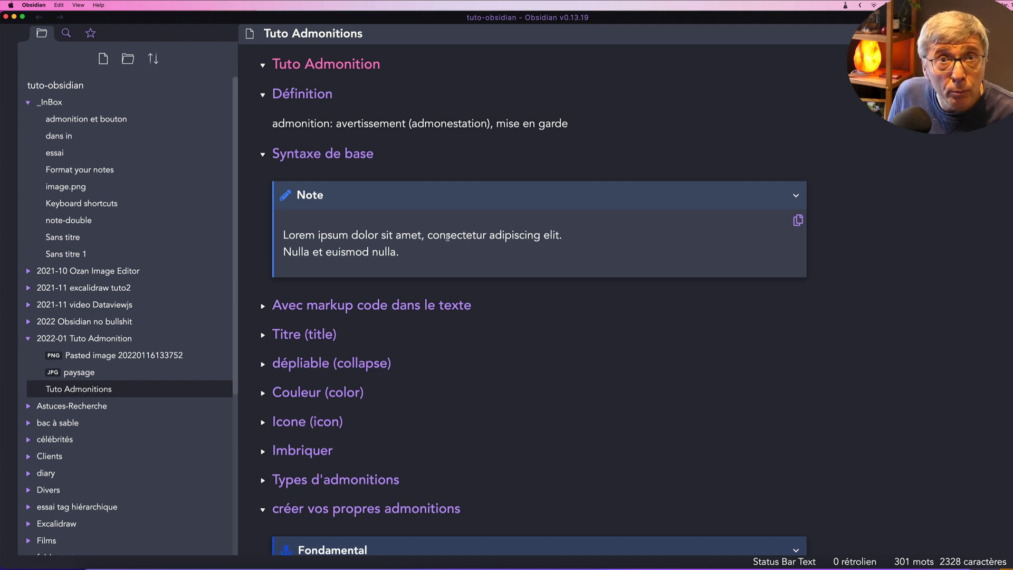
pyautogui.press('super+e')
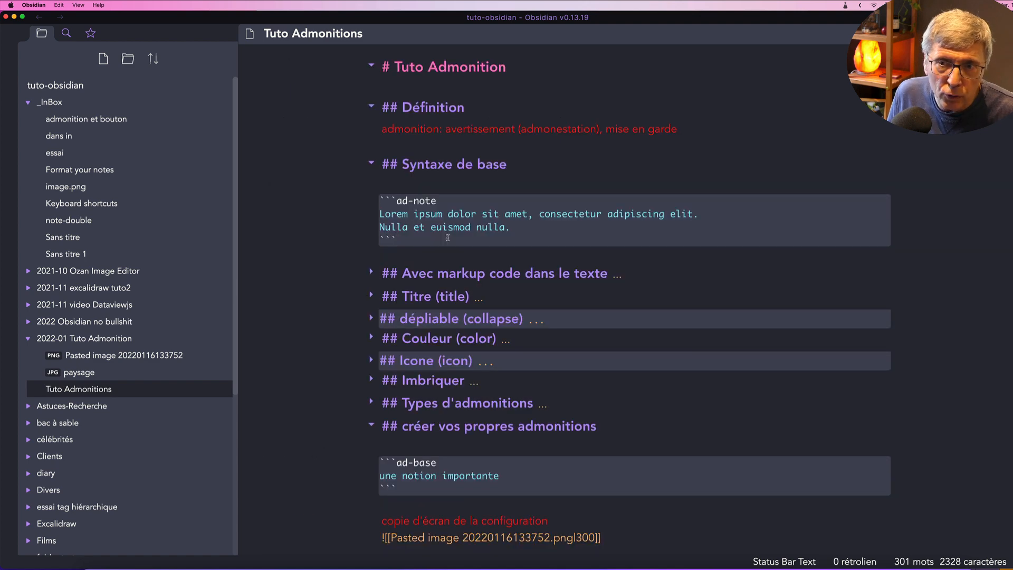
# Examine the editor settings, including the legacy editor option, and return to the note's source
pyautogui.moveTo(8, 546)
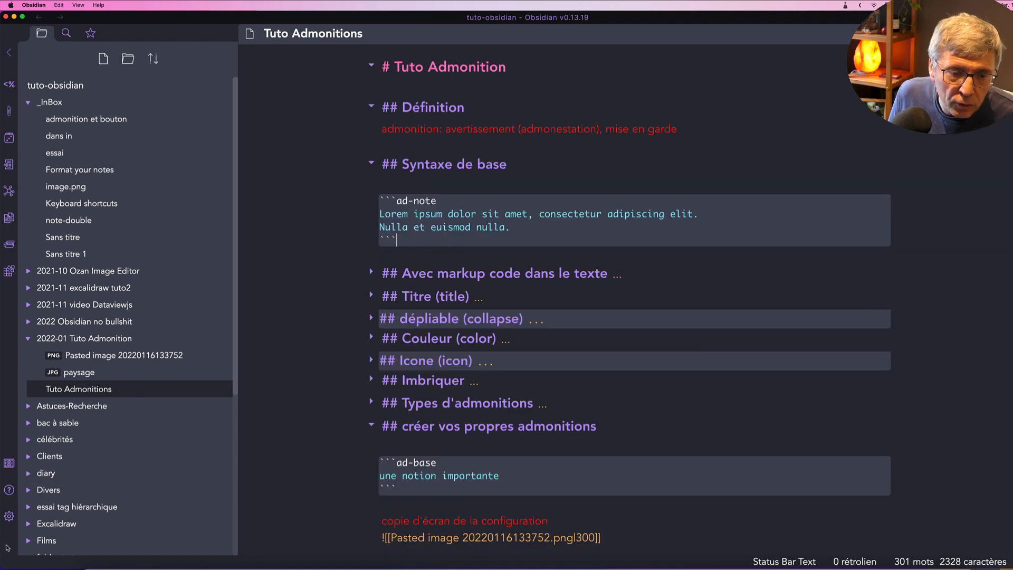
pyautogui.click(9, 517)
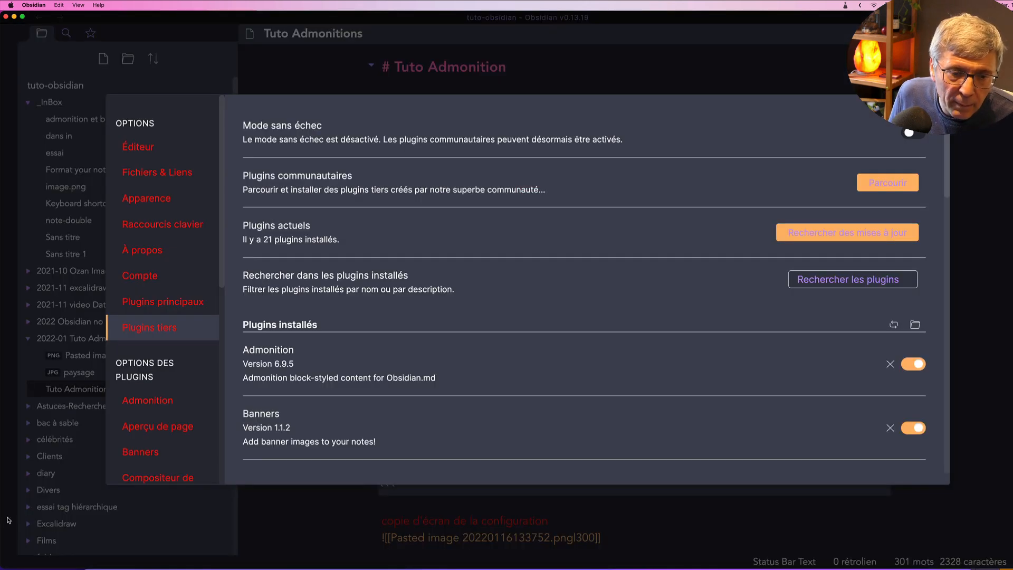
pyautogui.click(137, 149)
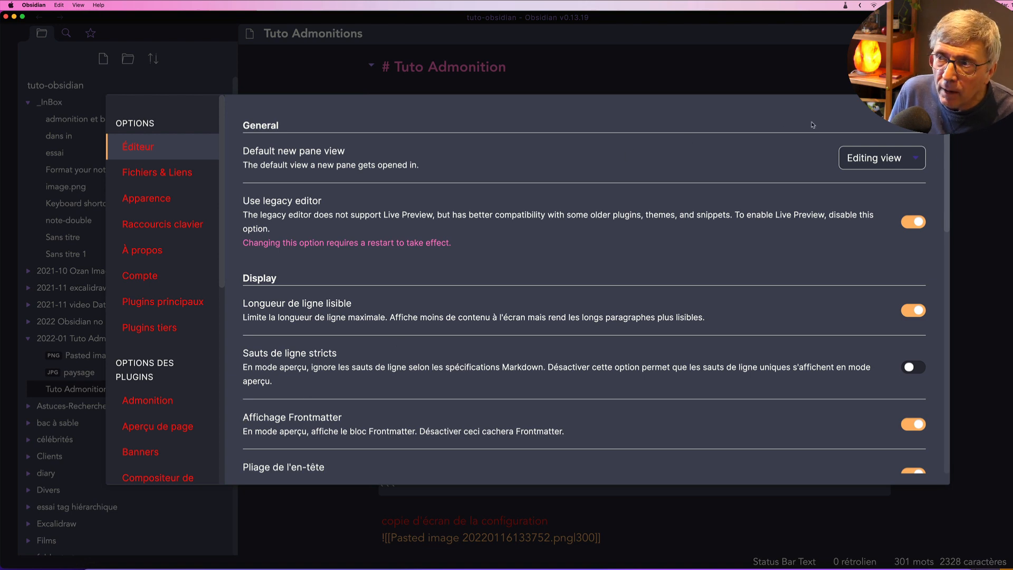
pyautogui.press('Escape')
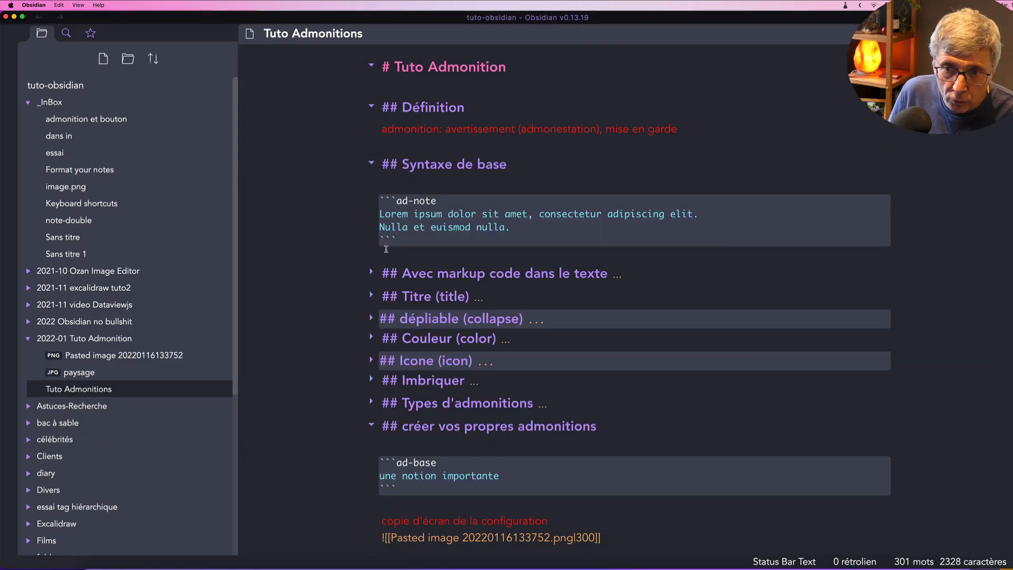
# Check the basic note's rendering again, and in the source fold "Syntaxe de base" and unfold "Avec markup code dans le texte"
pyautogui.press('super+e')
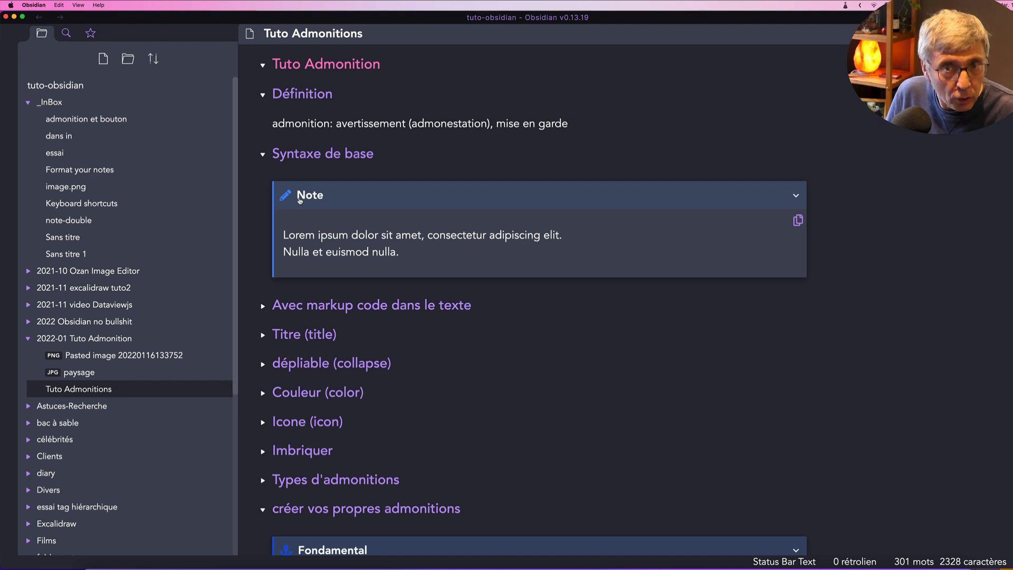
pyautogui.press('super+e')
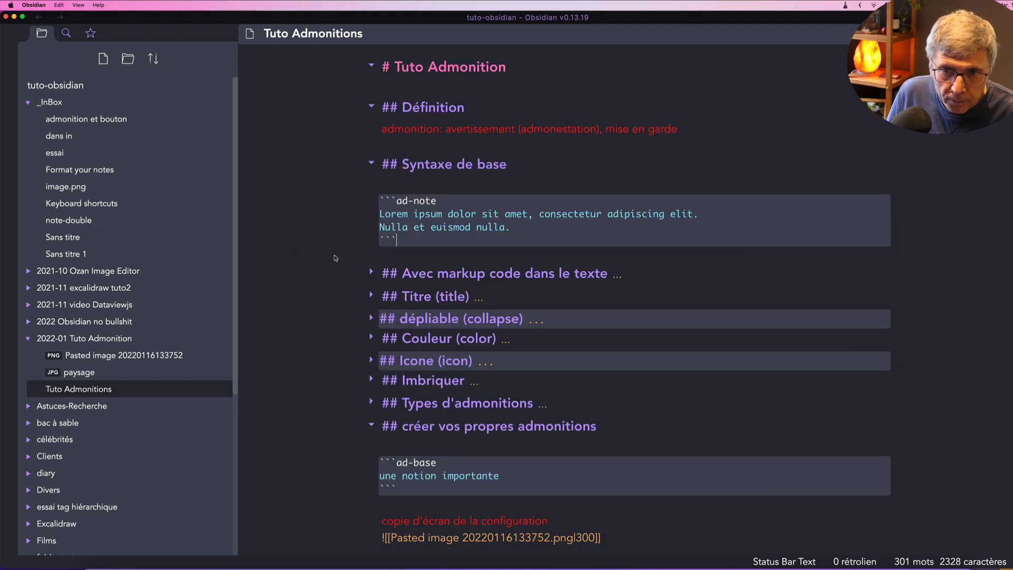
pyautogui.click(372, 164)
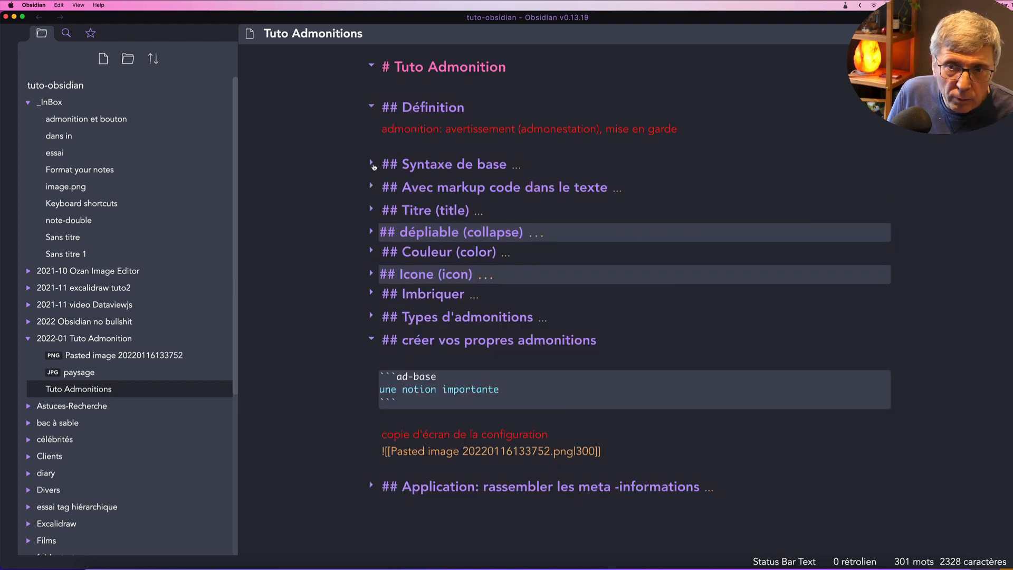
pyautogui.click(373, 188)
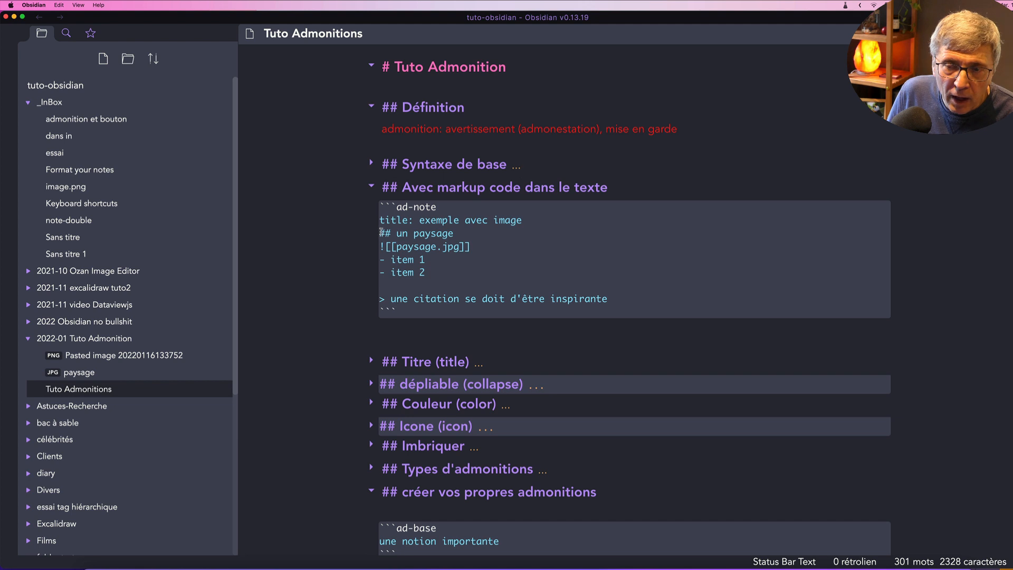
# Highlight the heading, paysage.jpg embed, list items and quote in turn to examine the Markdown inside the ad-note block
pyautogui.moveTo(378, 232); pyautogui.dragTo(440, 278)
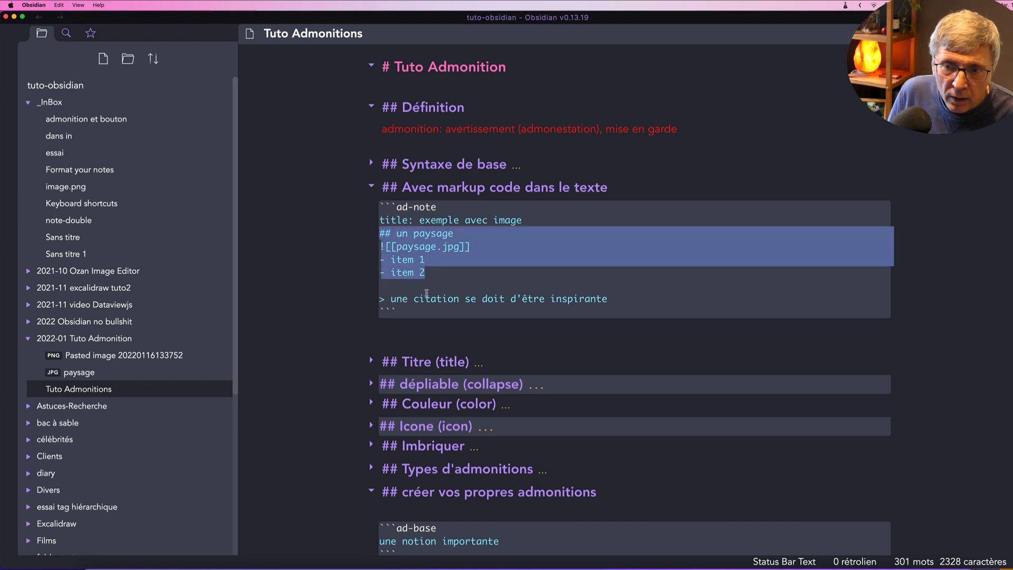
pyautogui.click(426, 299)
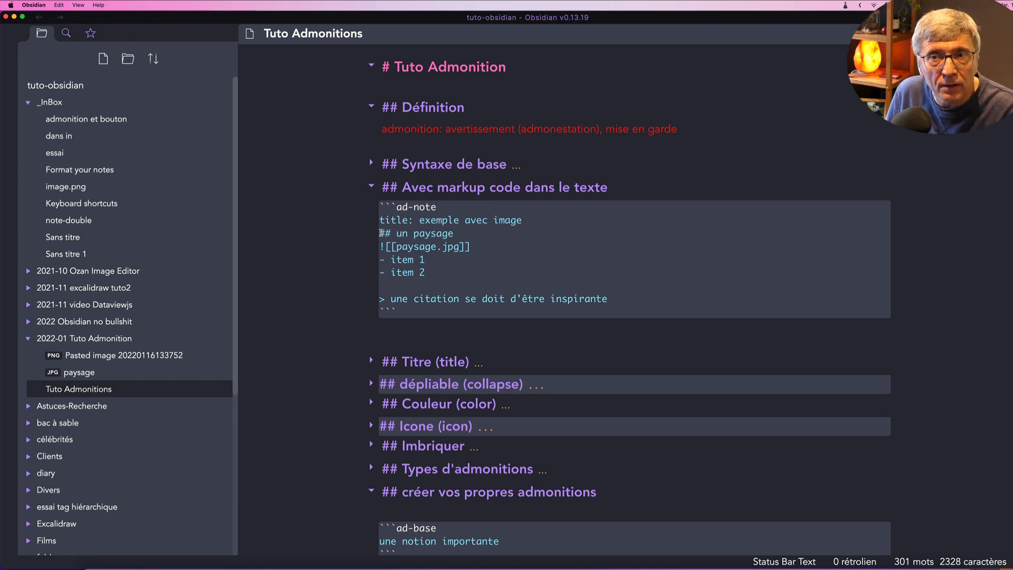
pyautogui.moveTo(380, 233); pyautogui.dragTo(391, 233)
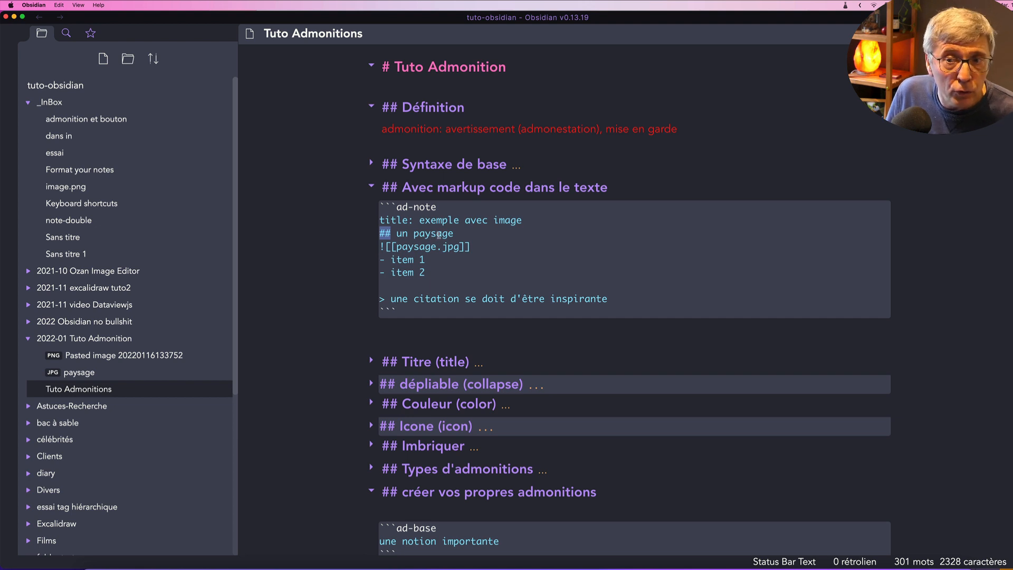
pyautogui.moveTo(385, 247); pyautogui.dragTo(474, 248)
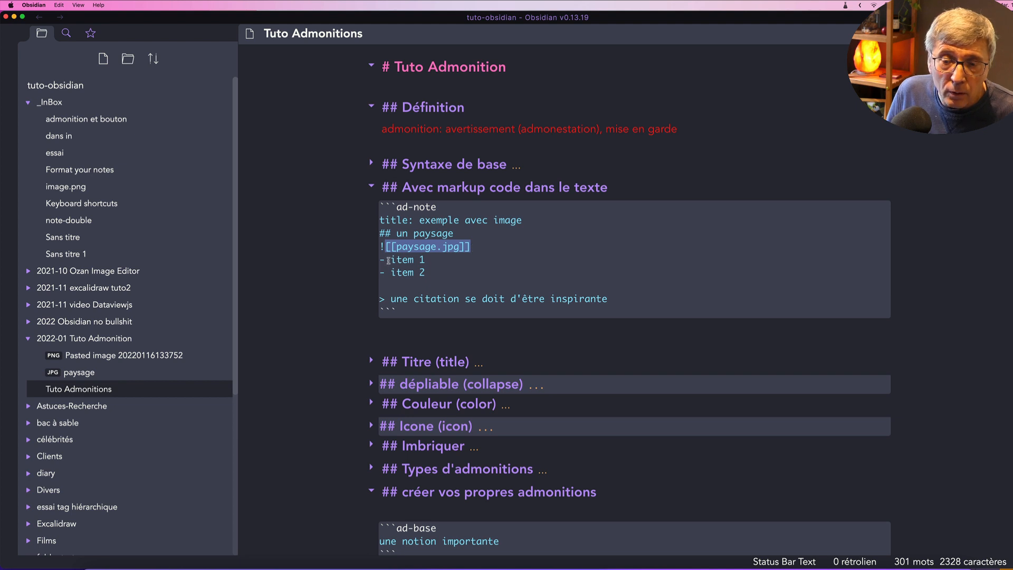
pyautogui.moveTo(381, 246); pyautogui.dragTo(385, 247)
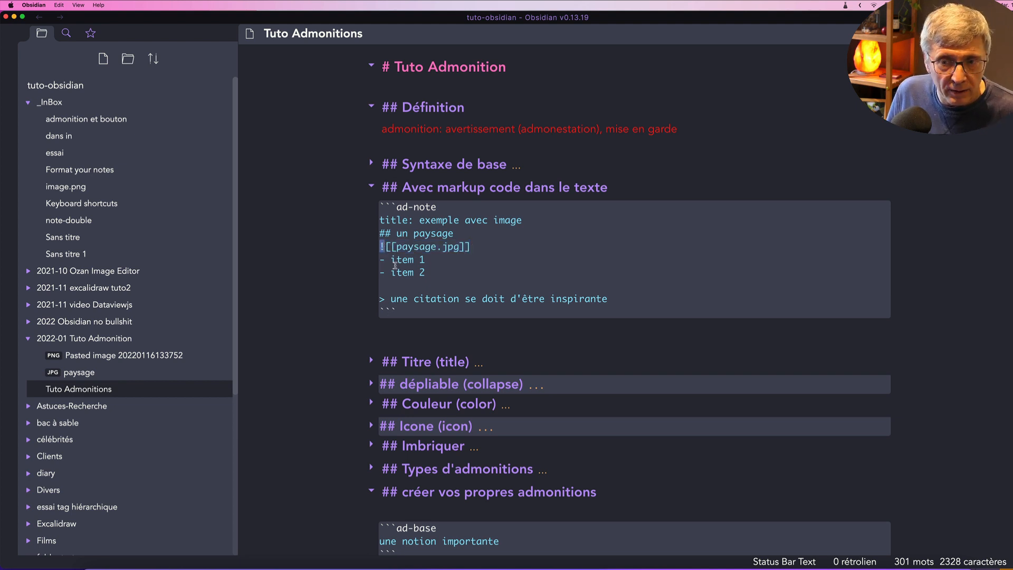
pyautogui.moveTo(380, 259); pyautogui.dragTo(459, 269)
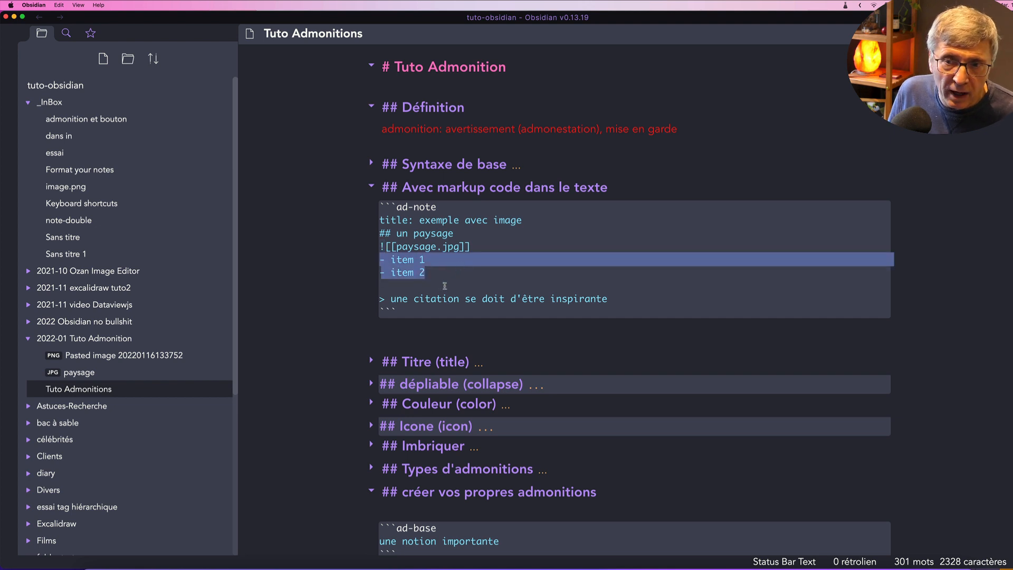
pyautogui.moveTo(380, 298); pyautogui.dragTo(642, 299)
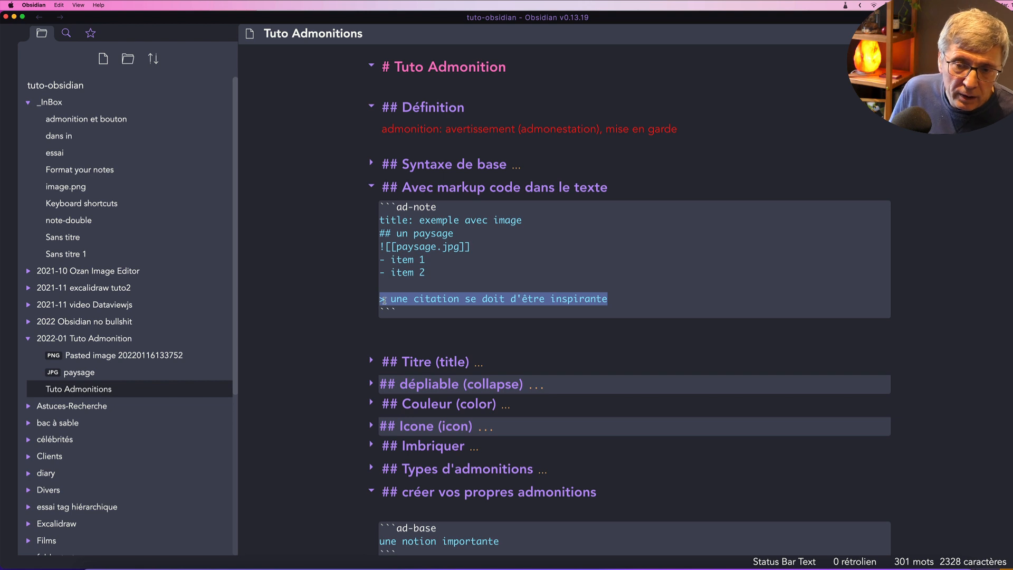
pyautogui.click(394, 285)
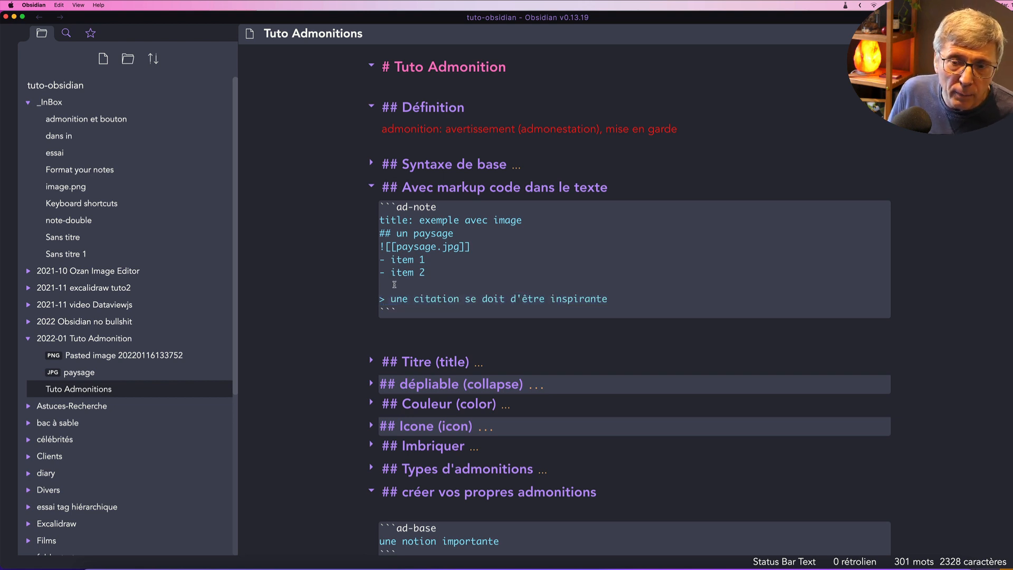
# Preview the "exemple avec image" admonition, review its rendered content, and collapse it
pyautogui.press('super+e')
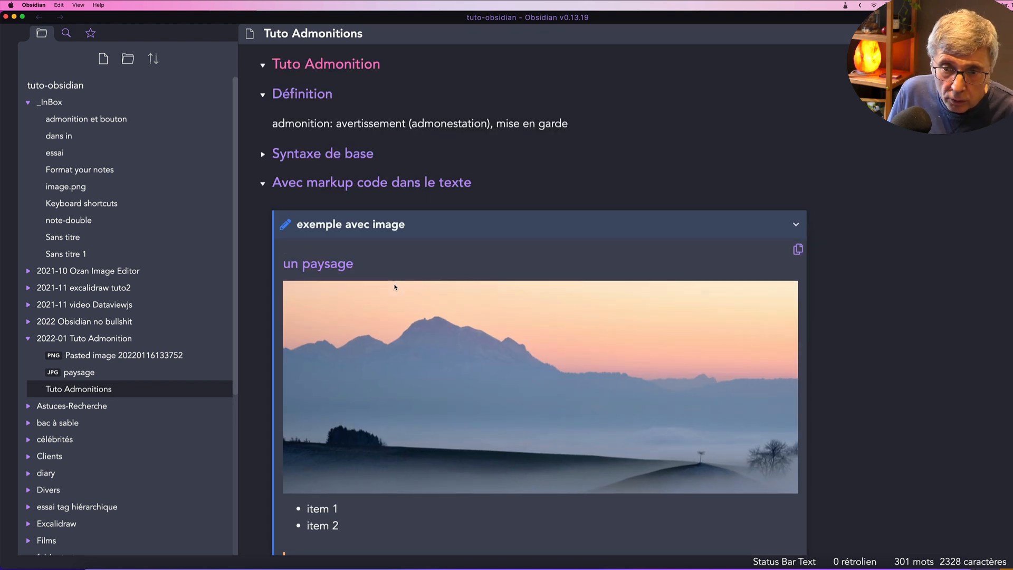
pyautogui.scroll(-1, 443, 311)
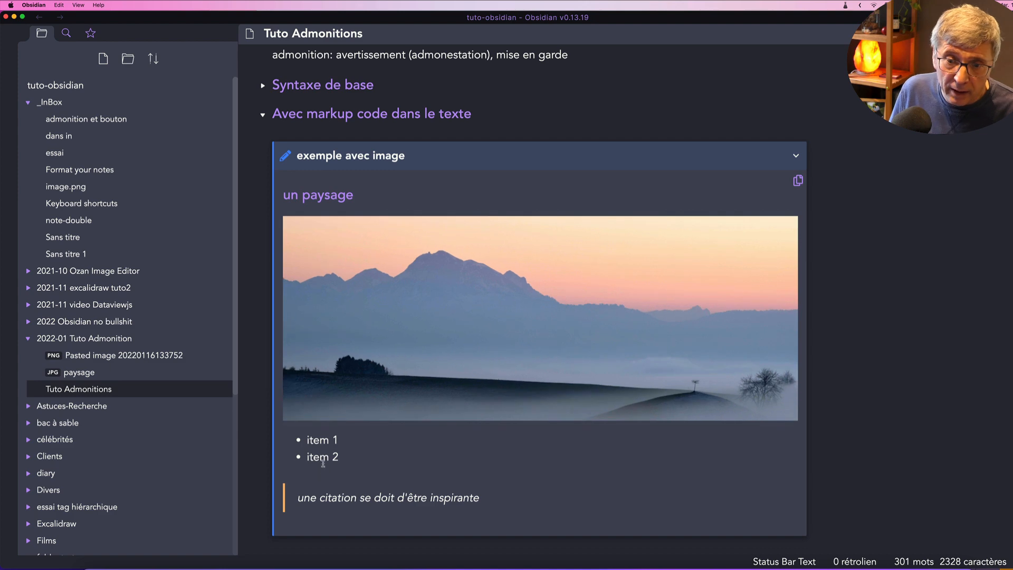
pyautogui.scroll(-3, 323, 463)
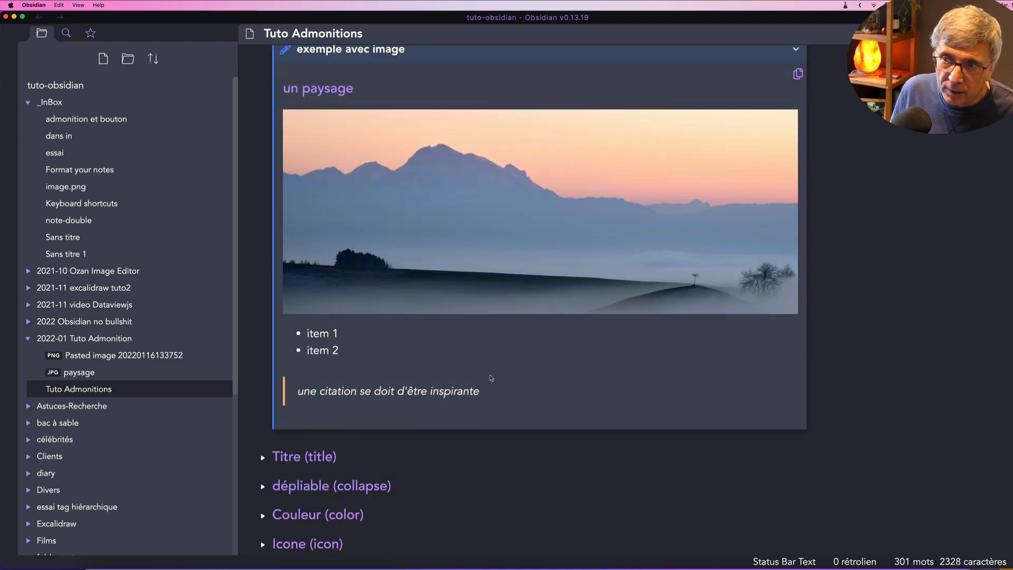
pyautogui.scroll(3, 556, 214)
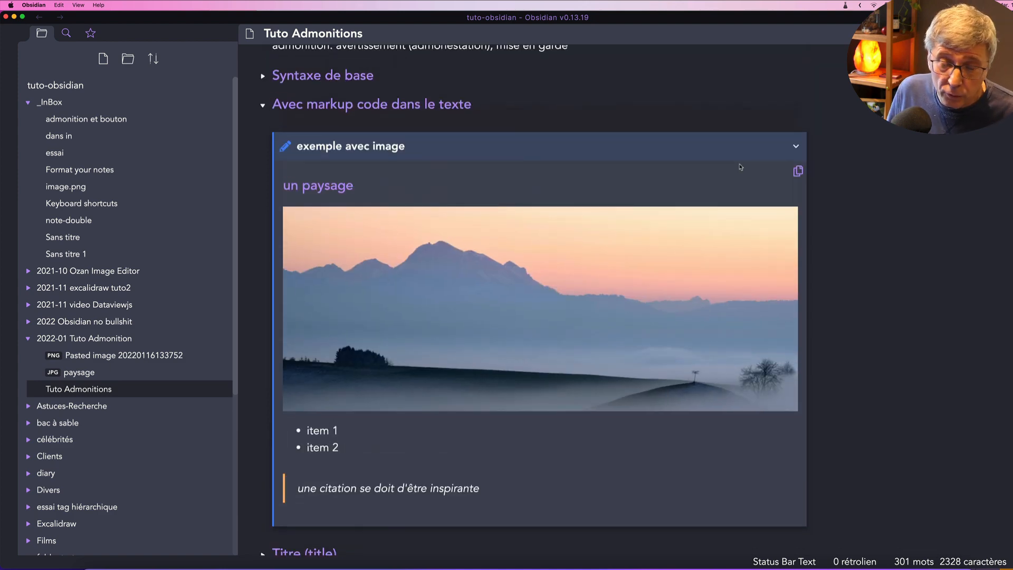
pyautogui.click(796, 148)
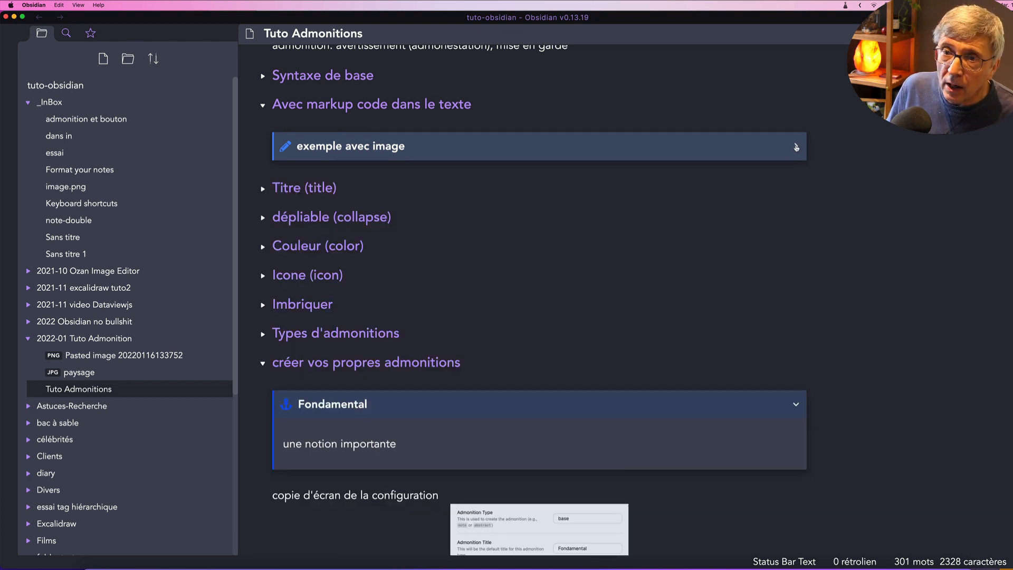
# Expand and collapse the "exemple avec image" admonition several times, and compare its rendering with the source
pyautogui.click(797, 148)
pyautogui.click(797, 148)
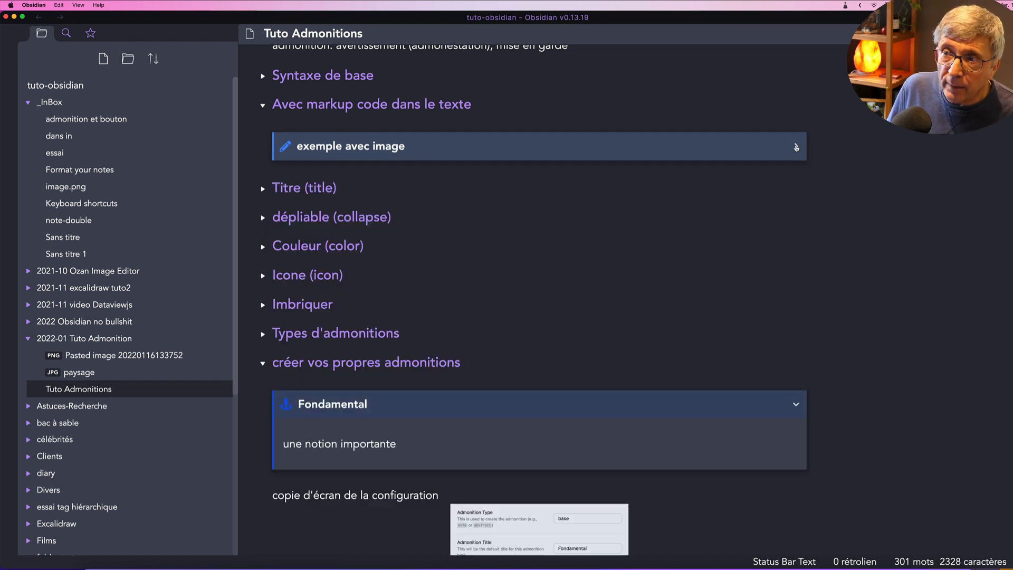
pyautogui.click(797, 148)
pyautogui.click(796, 148)
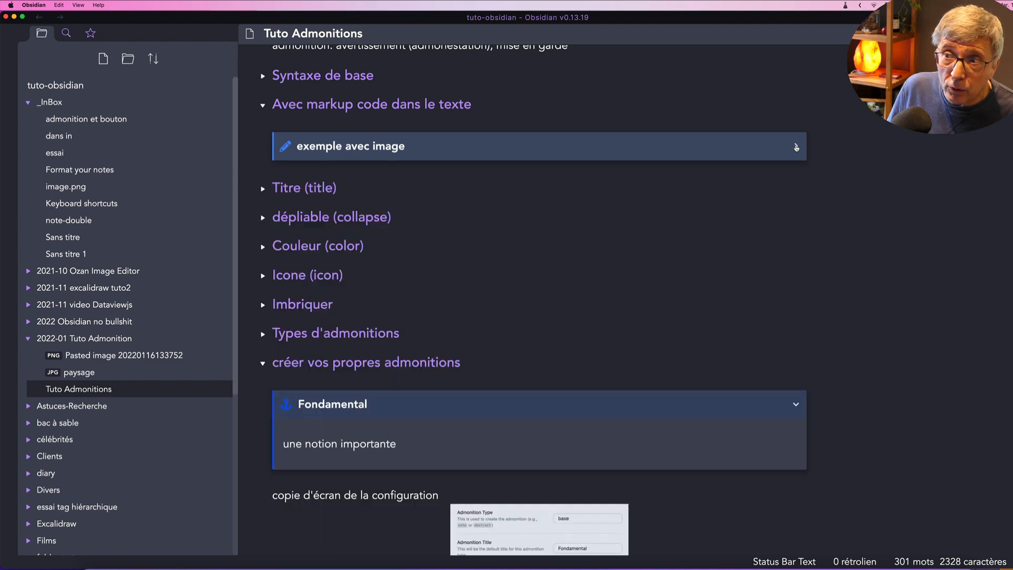
pyautogui.click(796, 148)
pyautogui.press('super+e')
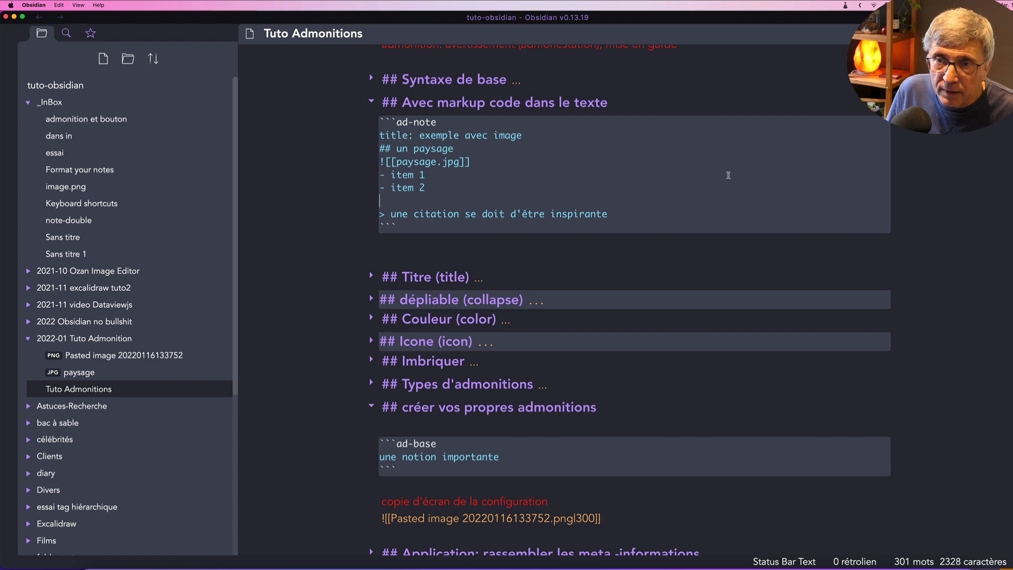
pyautogui.press('super+e')
# Turn off Collapsible by Default in the Admonition plugin settings and close the settings
pyautogui.moveTo(2, 541)
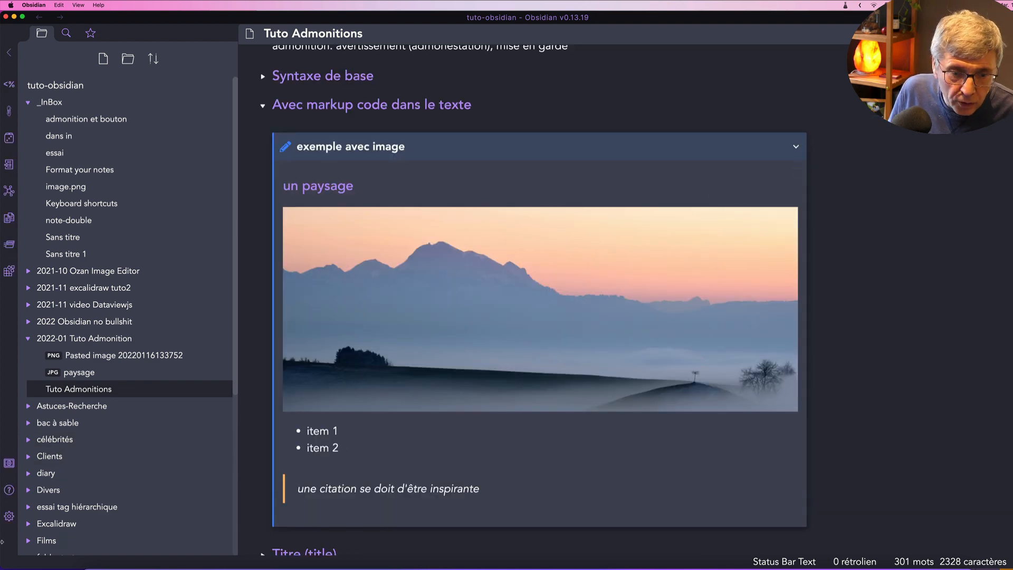
pyautogui.click(9, 516)
pyautogui.click(151, 400)
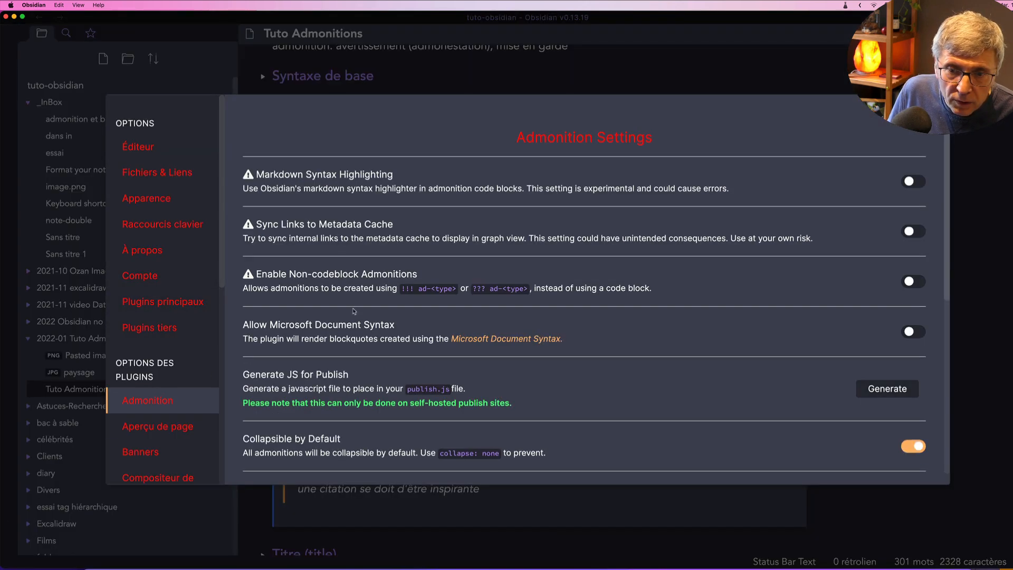
pyautogui.scroll(-5, 438, 346)
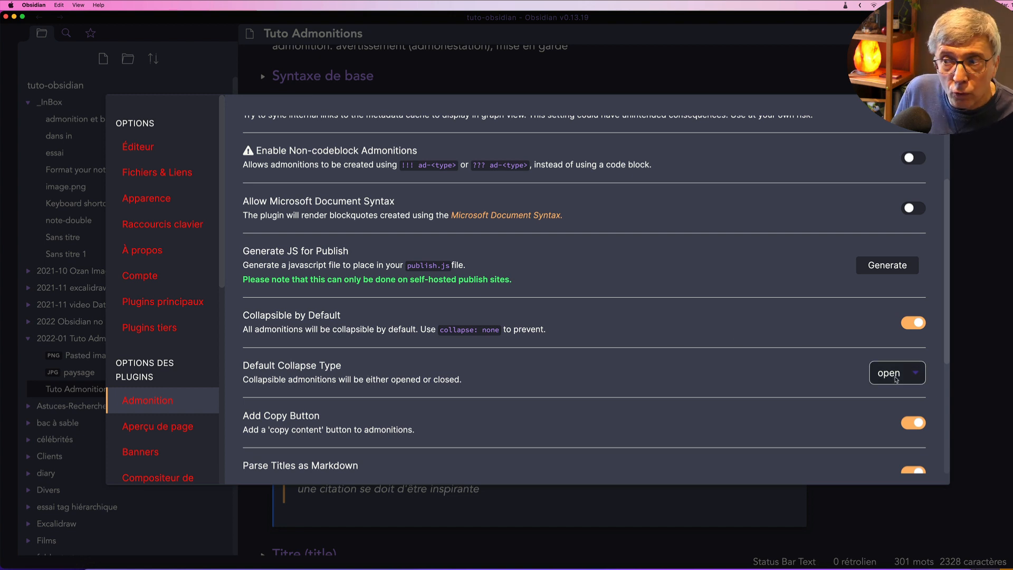
pyautogui.click(911, 322)
pyautogui.press('Escape')
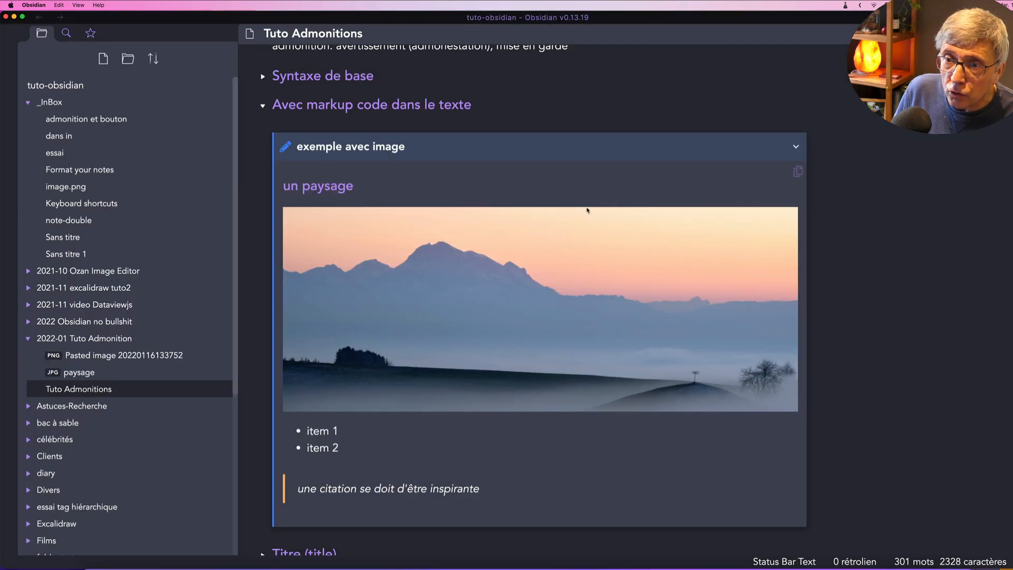
# Re-render the note, test collapsing the "exemple avec image" admonition, and return to the source
pyautogui.press('super+e')
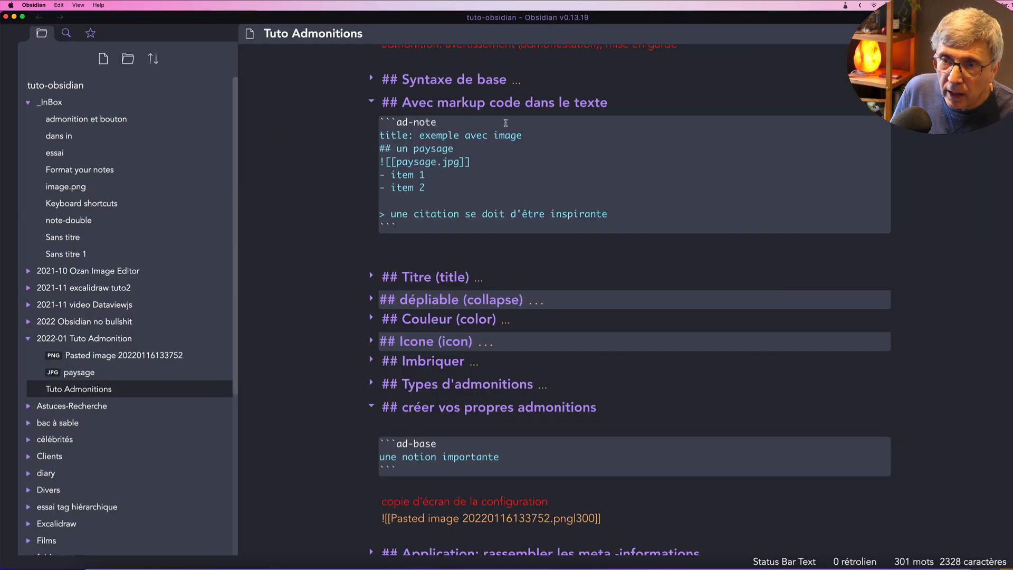
pyautogui.press('super+e')
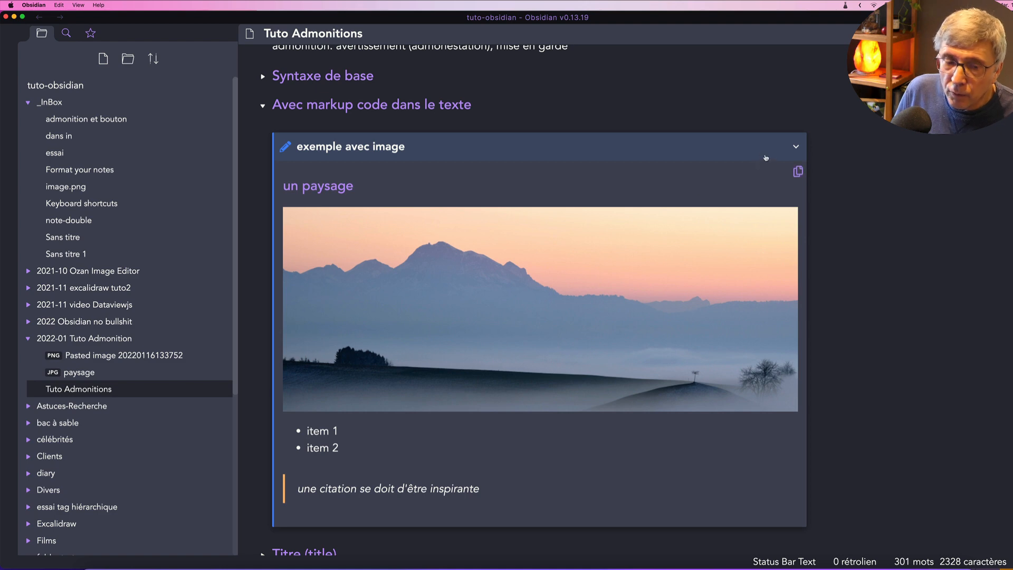
pyautogui.press('super+e')
pyautogui.press('super+e')
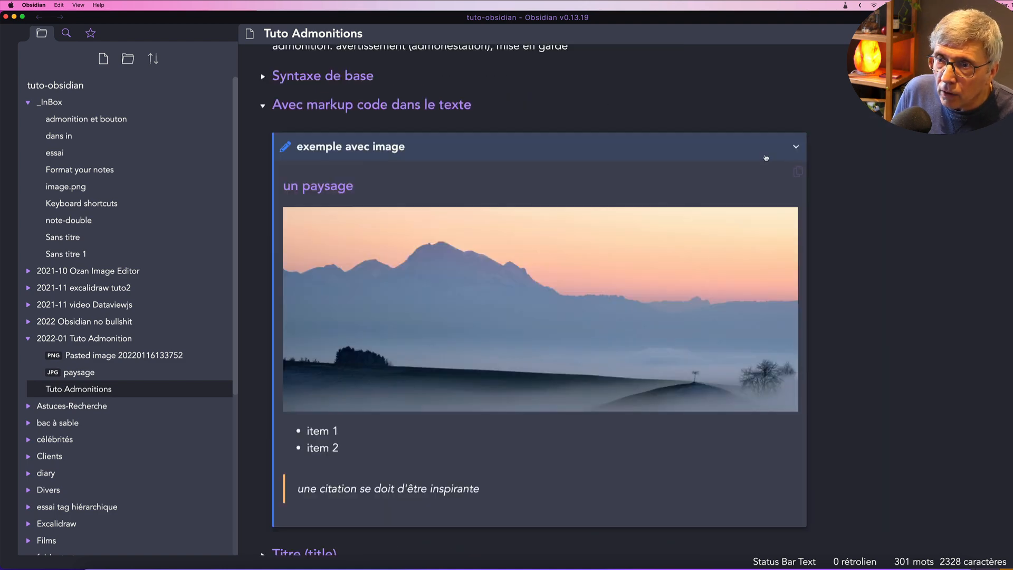
pyautogui.click(796, 148)
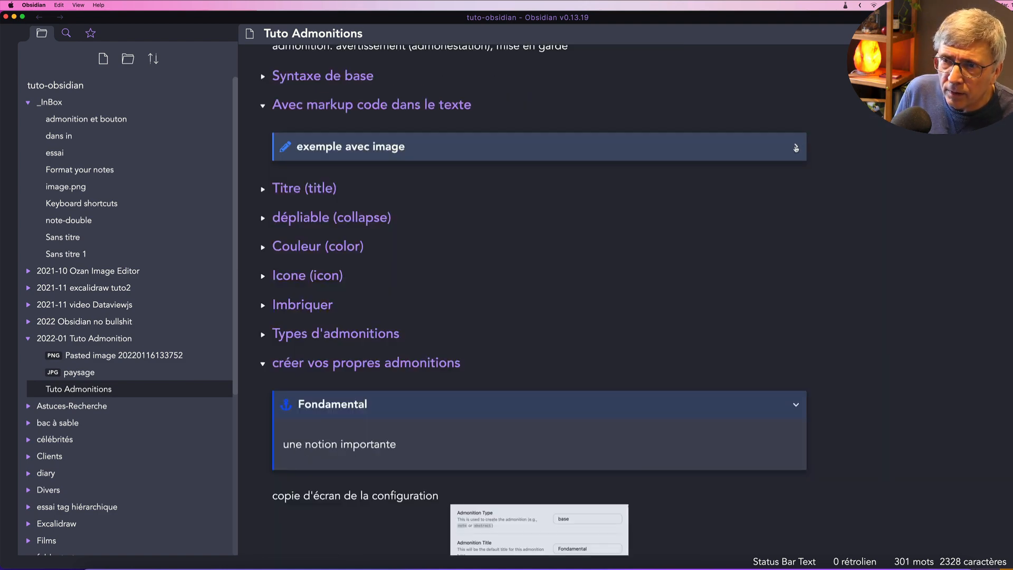
pyautogui.click(795, 149)
pyautogui.click(796, 148)
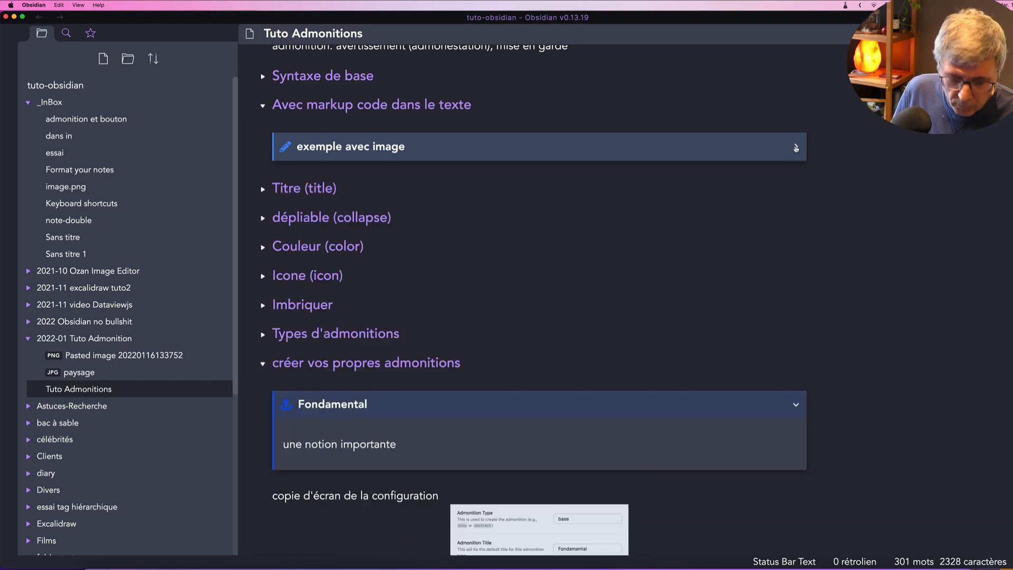
pyautogui.click(796, 148)
pyautogui.press('super+e')
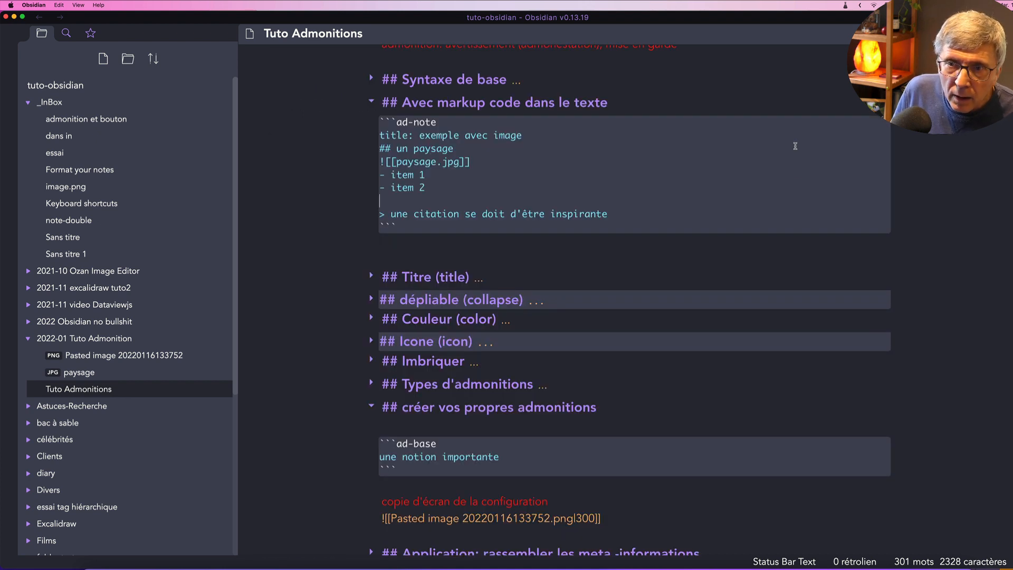
# Close the Obsidian window and reopen it, and preview the Tuto Admonitions note
pyautogui.moveTo(11, 33)
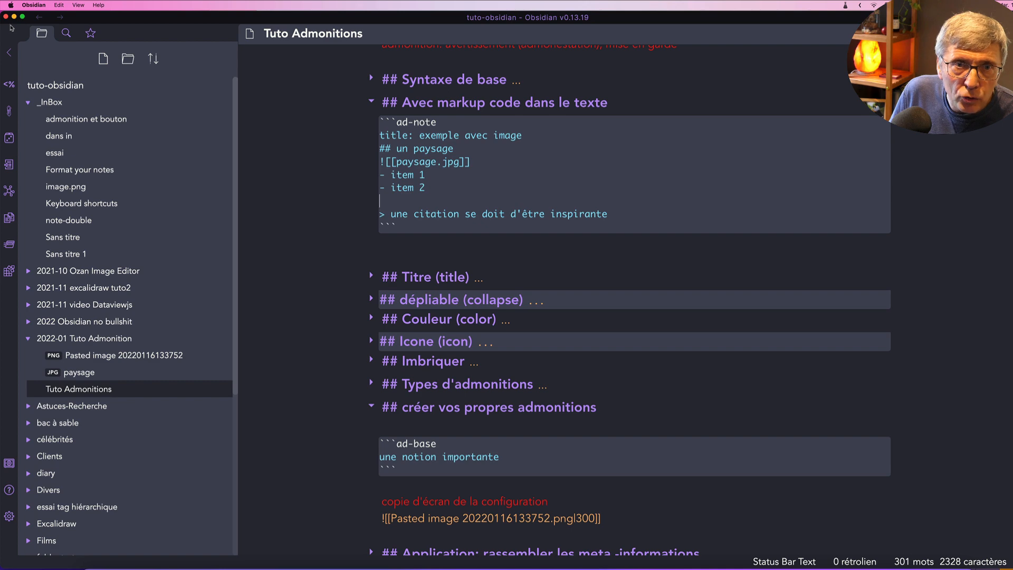
pyautogui.press('super+Up')
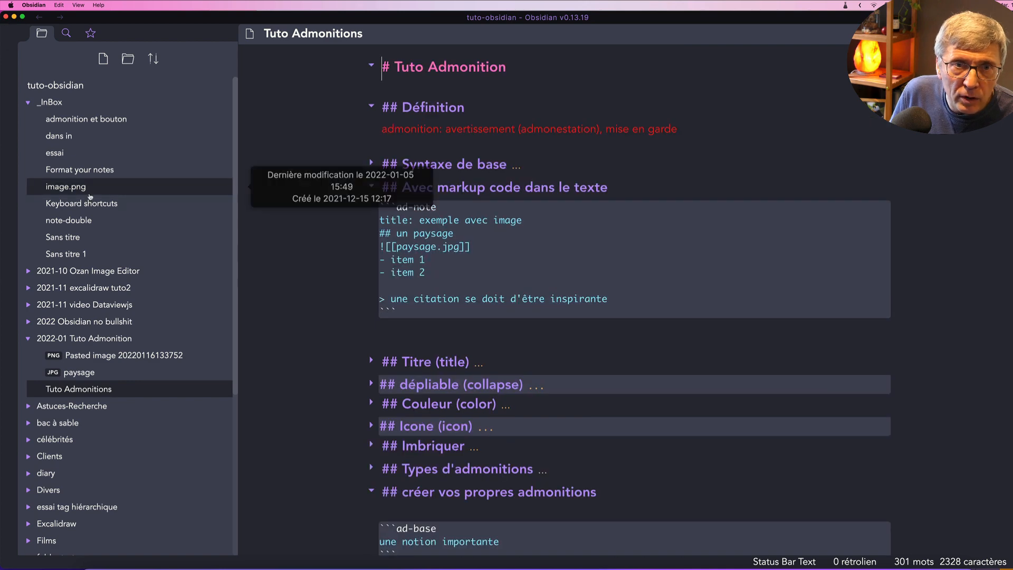
pyautogui.click(5, 17)
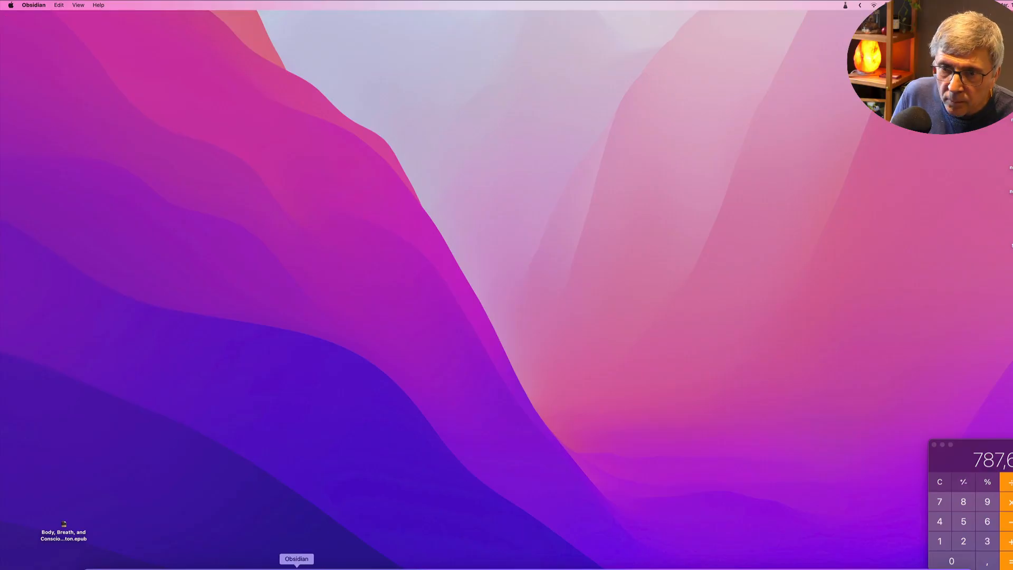
pyautogui.click(296, 568)
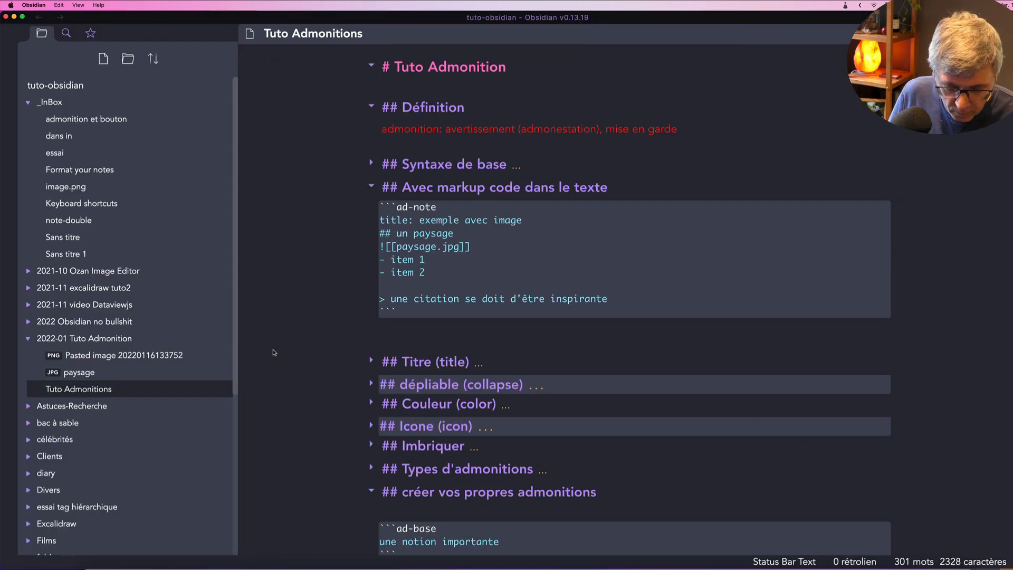
pyautogui.press('super+e')
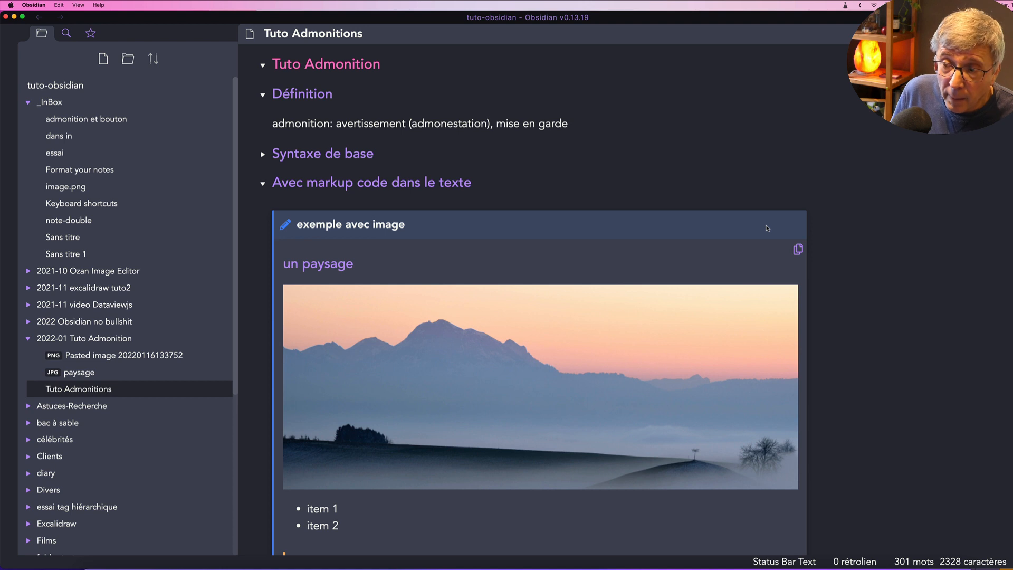
# Copy the "exemple avec image" admonition's content and paste it on new lines below the definition text in the source
pyautogui.click(799, 250)
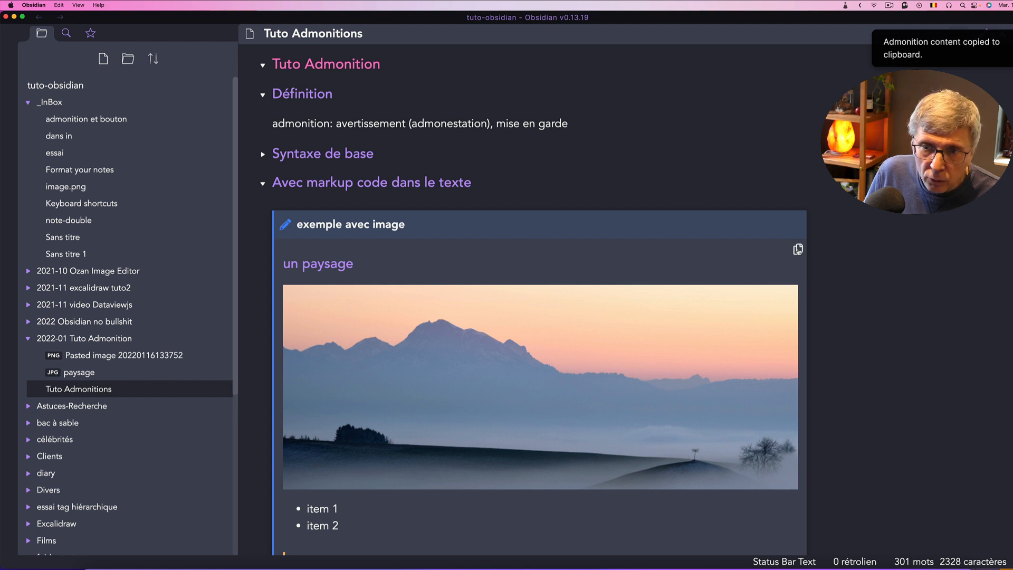
pyautogui.press('super+e')
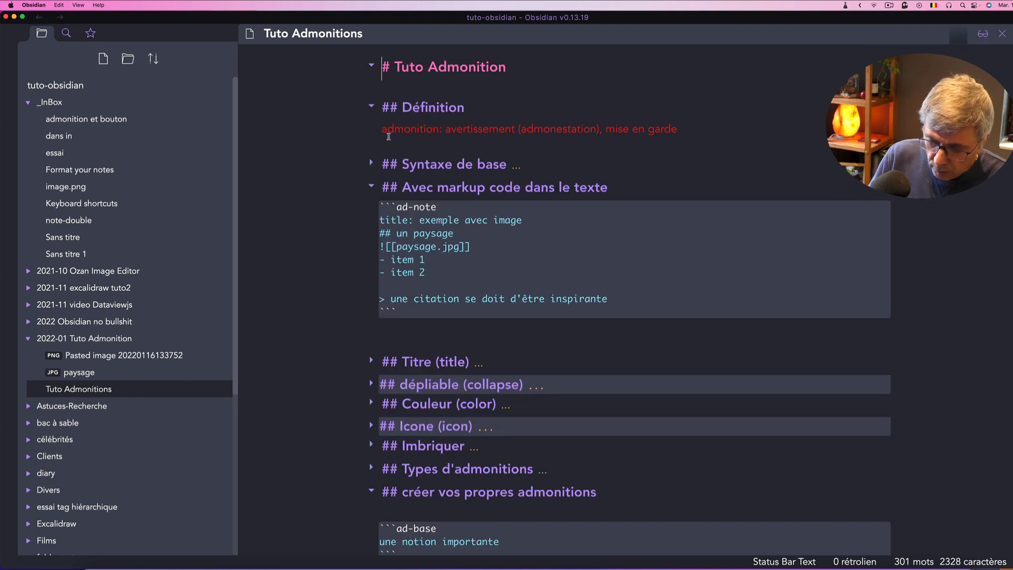
pyautogui.click(388, 142)
pyautogui.press('Return')
pyautogui.press('Return')
pyautogui.press('Return')
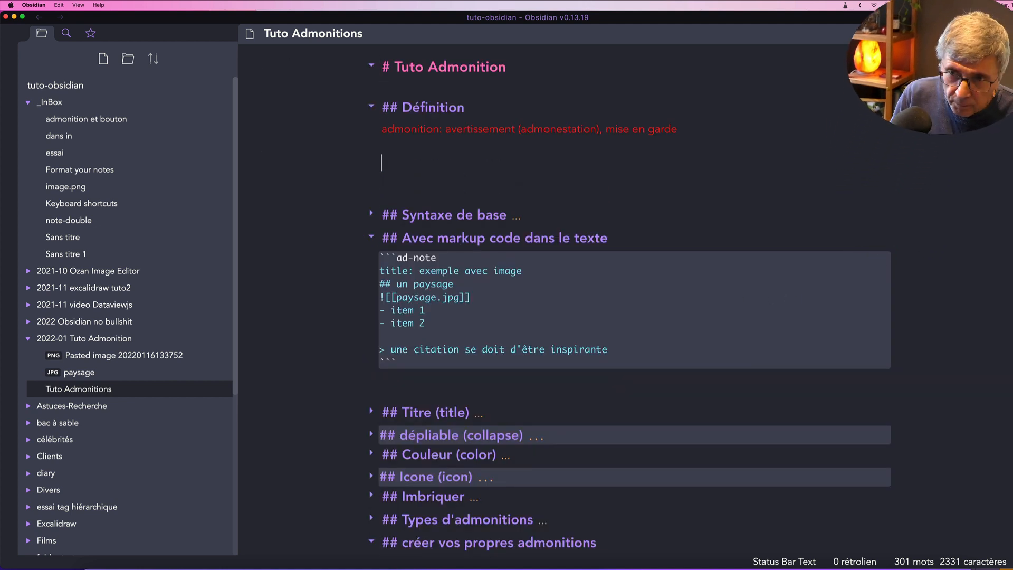
pyautogui.press('super+v')
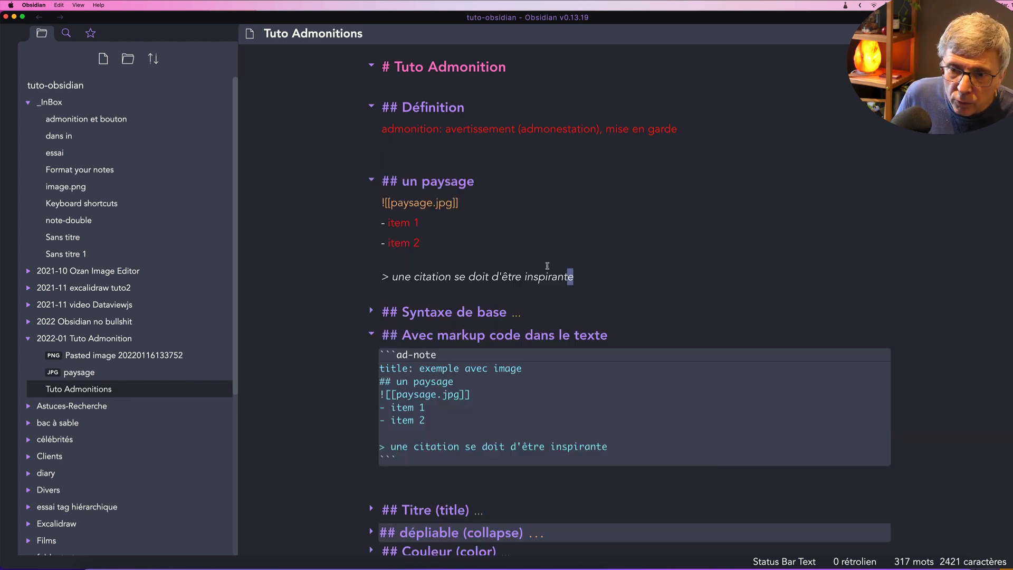
# Delete the pasted content and the extra blank lines below the definition text
pyautogui.moveTo(574, 276); pyautogui.dragTo(637, 281)
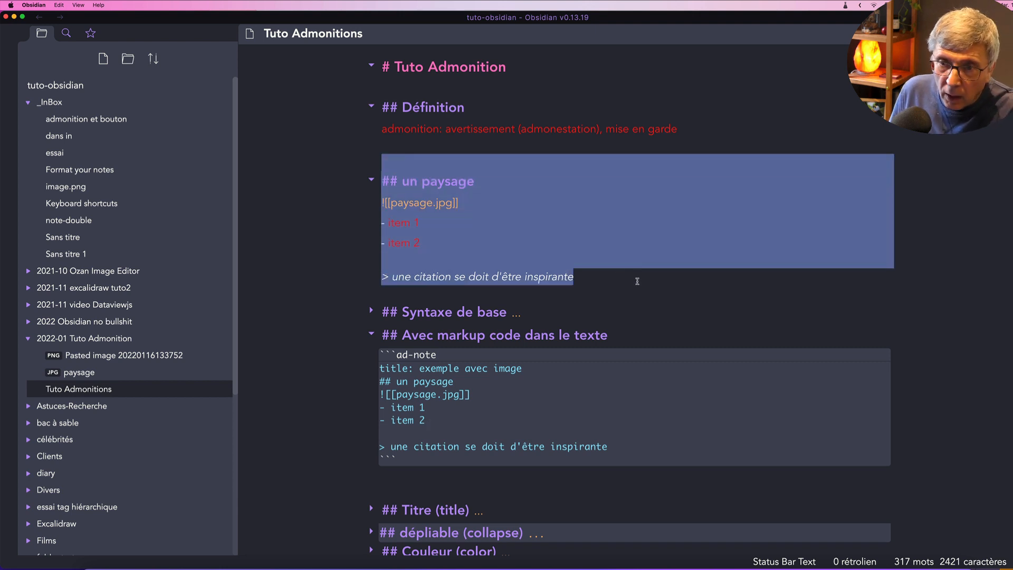
pyautogui.press('BackSpace')
pyautogui.press('BackSpace')
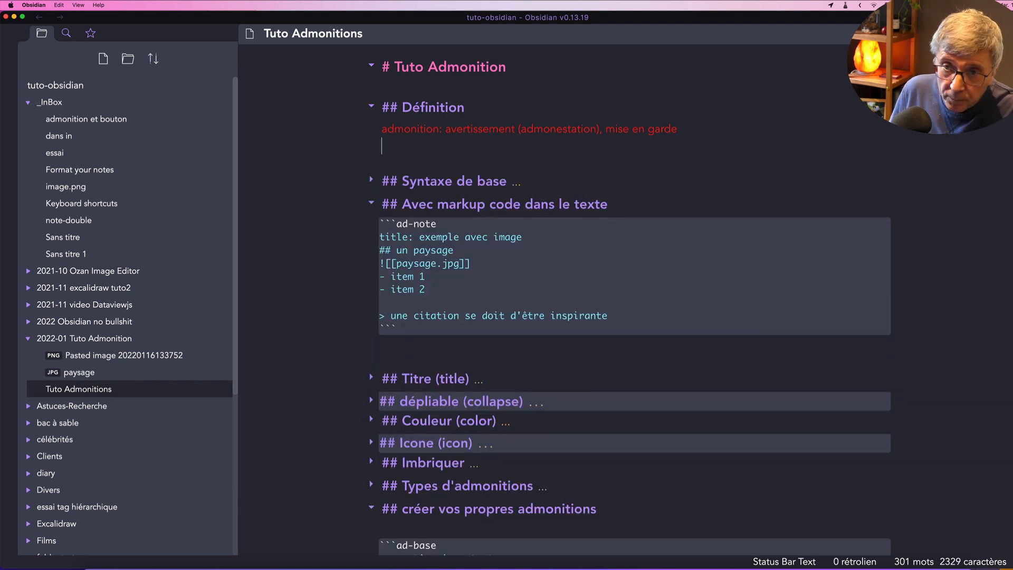
pyautogui.press('BackSpace')
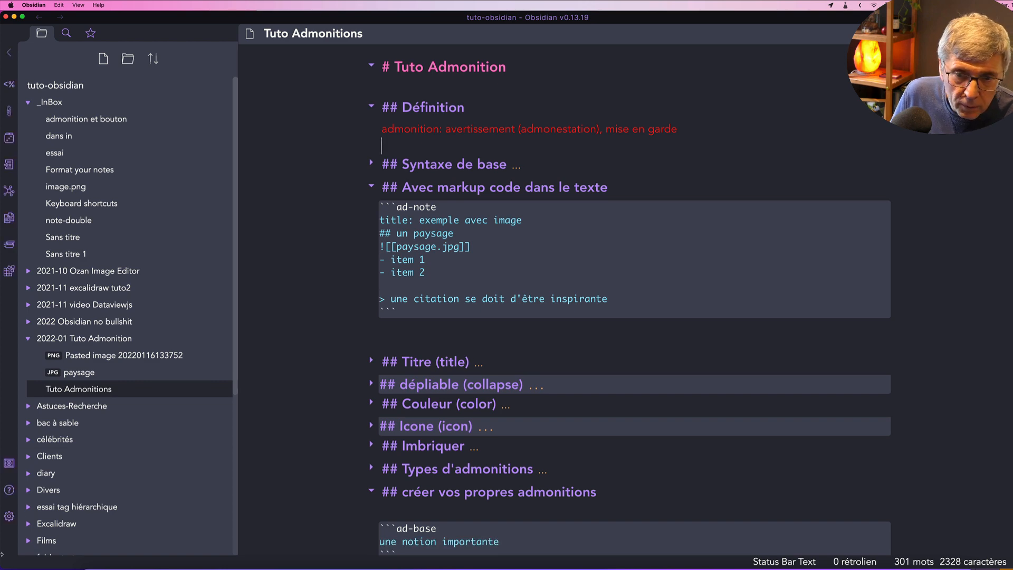
# Turn Add Copy Button off and back on in the Admonition plugin settings, and close the settings
pyautogui.click(9, 518)
pyautogui.click(142, 401)
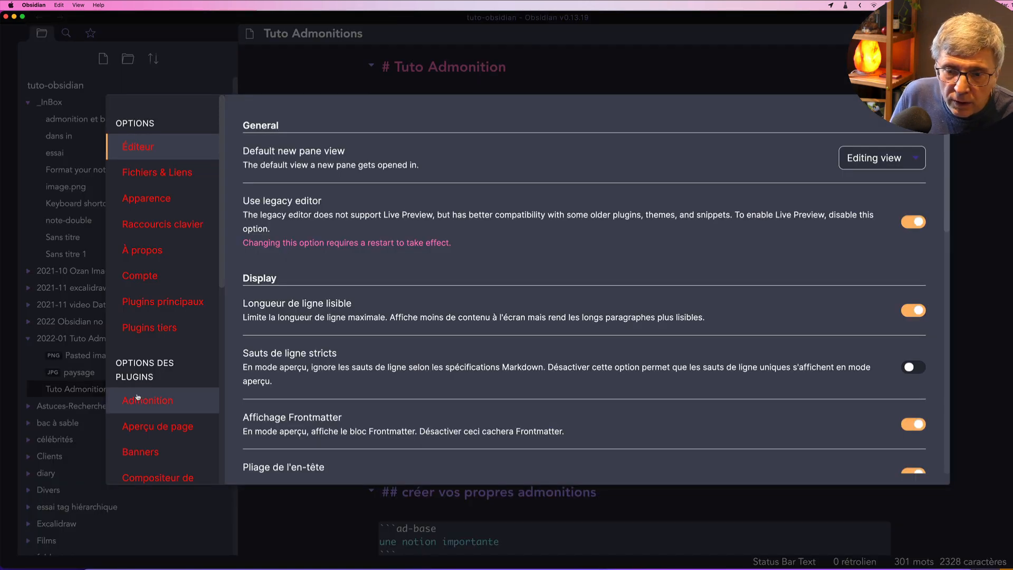
pyautogui.scroll(-3, 464, 330)
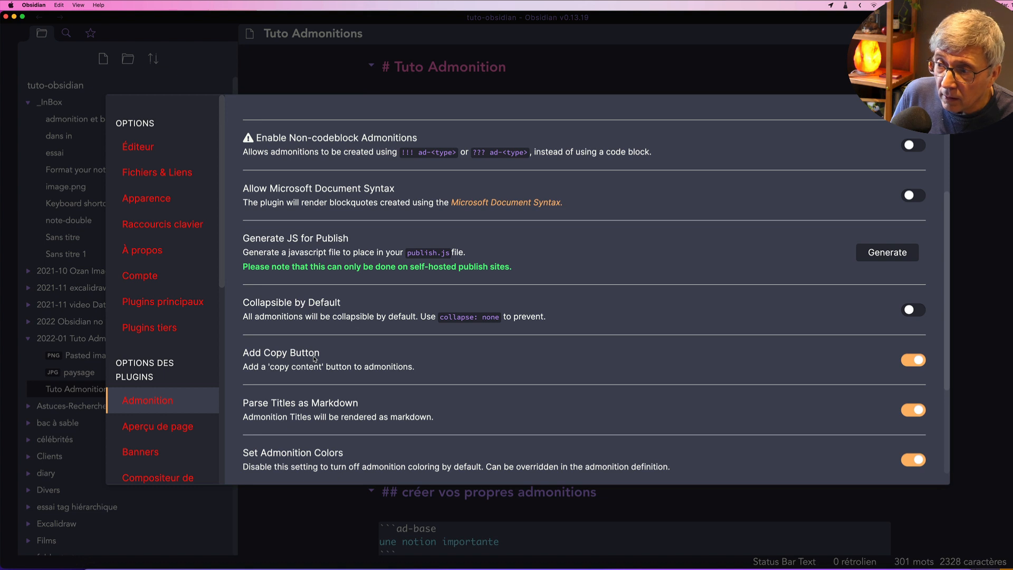
pyautogui.click(914, 364)
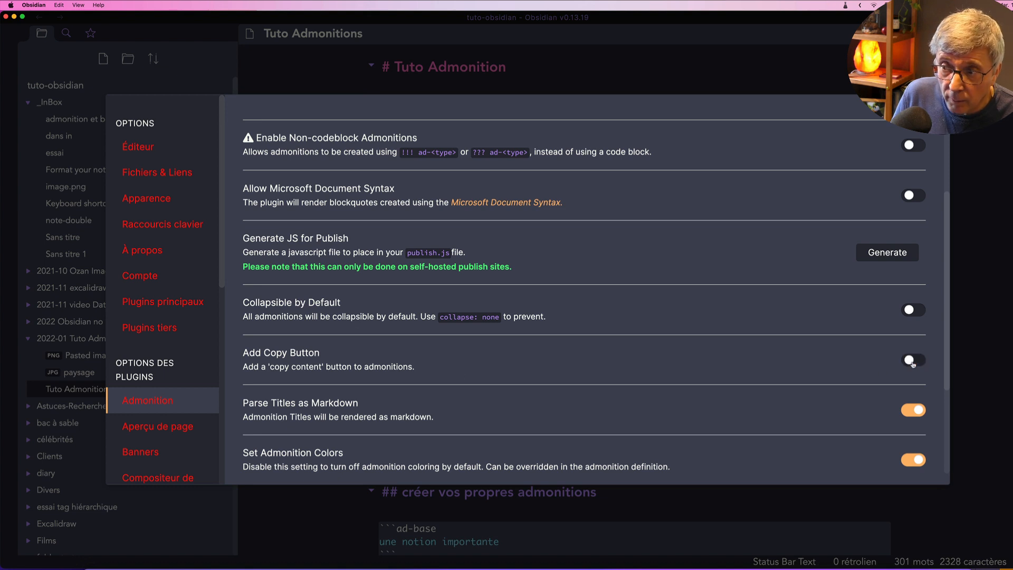
pyautogui.click(918, 361)
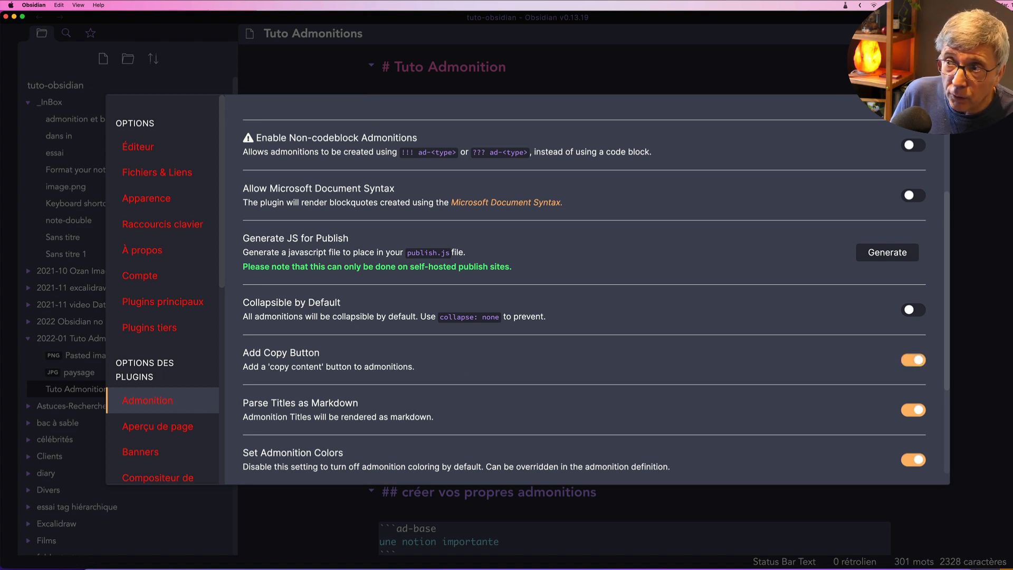
pyautogui.press('Escape')
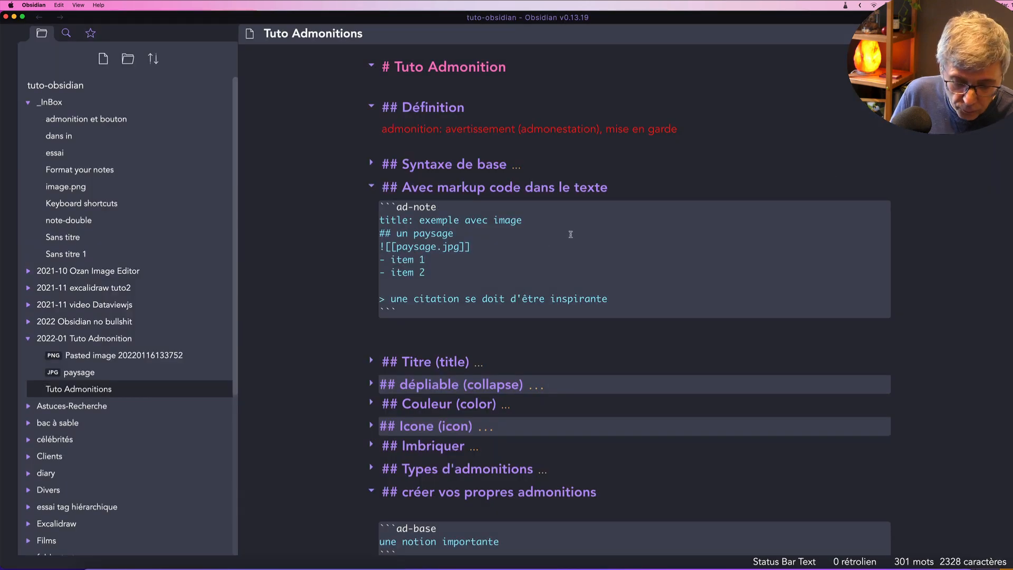
# Preview the note, return to its source, and review the Admonition settings and the editor settings with the legacy editor option
pyautogui.press('super+e')
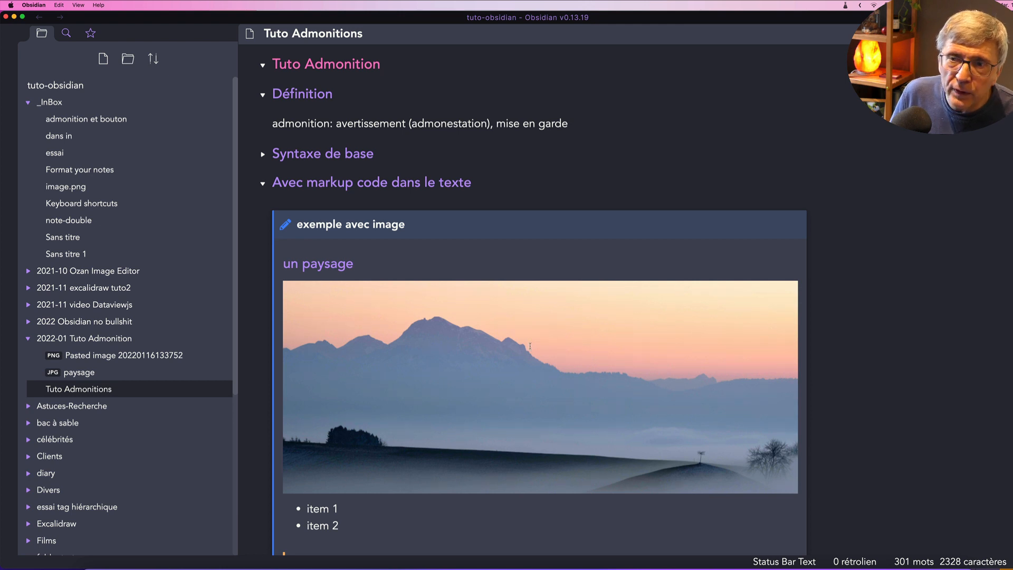
pyautogui.press('super+e')
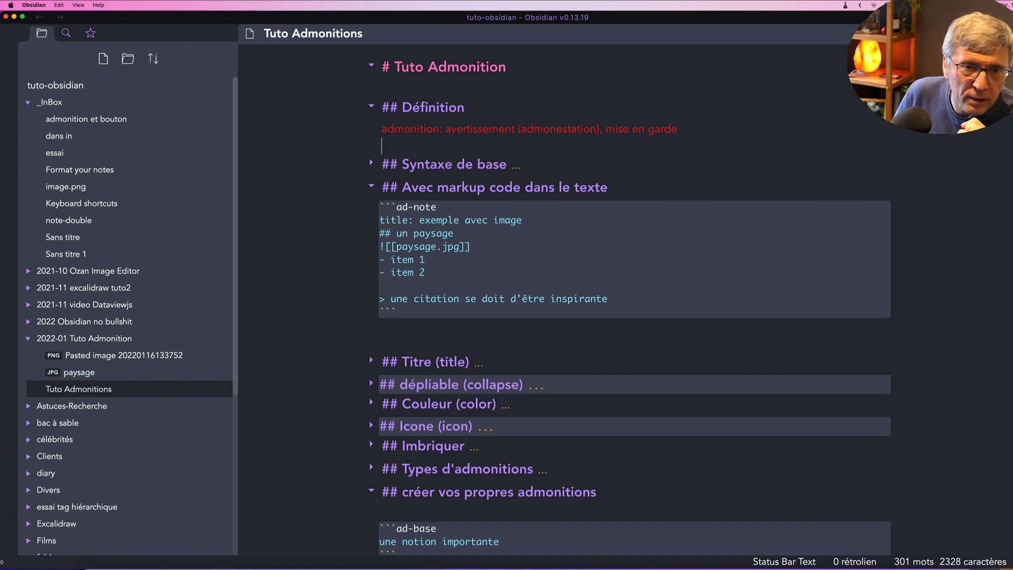
pyautogui.click(8, 515)
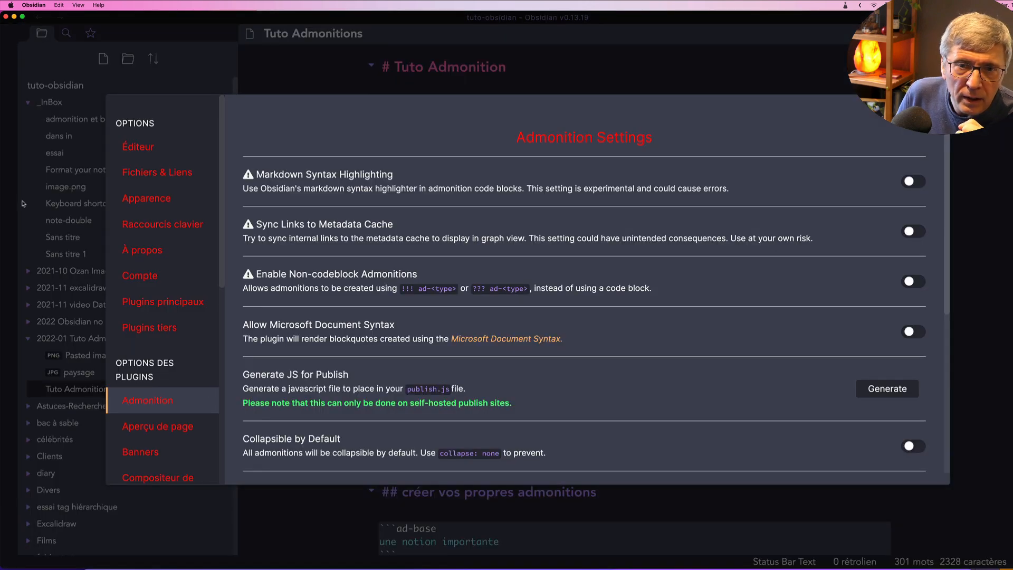
pyautogui.click(140, 147)
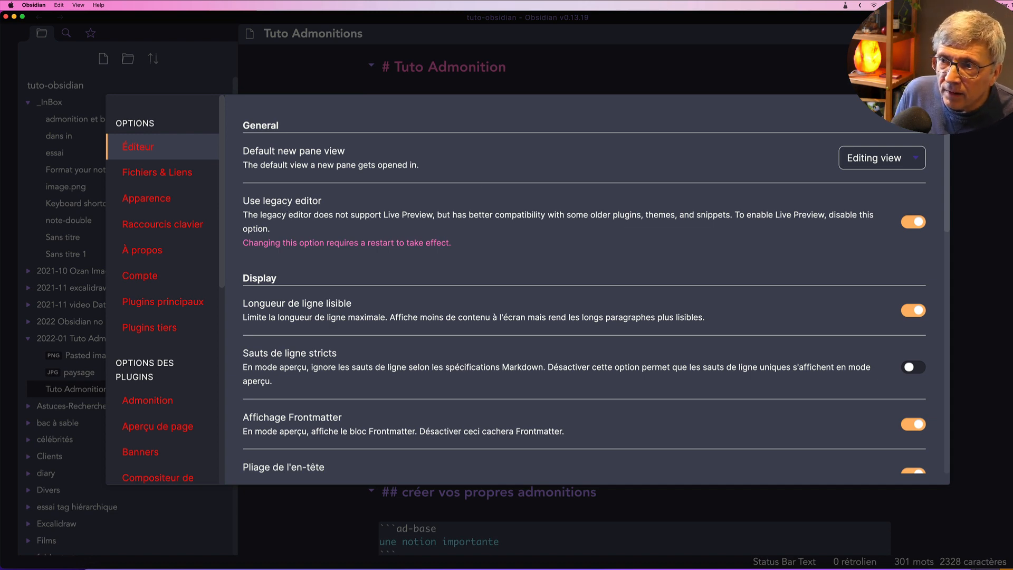
pyautogui.press('Escape')
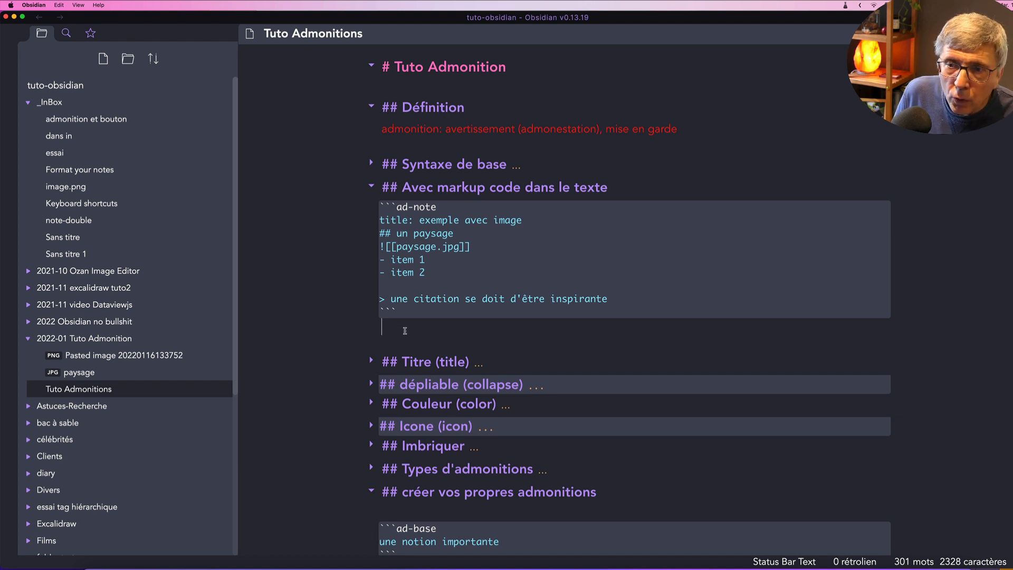
# Fold the "Avec markup code dans le texte" section, unfold "Titre (title)" and "Syntaxe de base", and compare their admonitions in preview and source
pyautogui.click(371, 185)
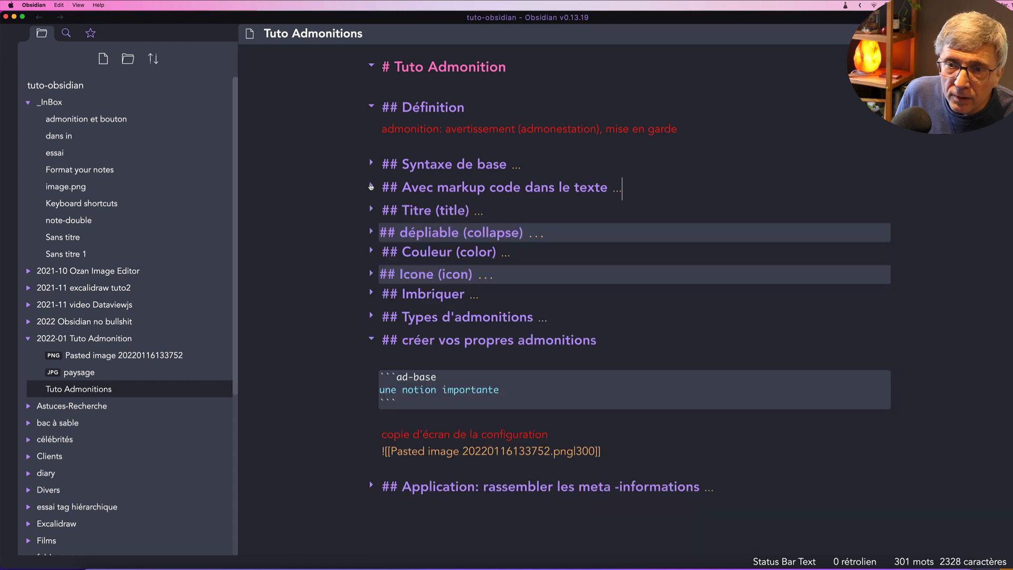
pyautogui.click(371, 210)
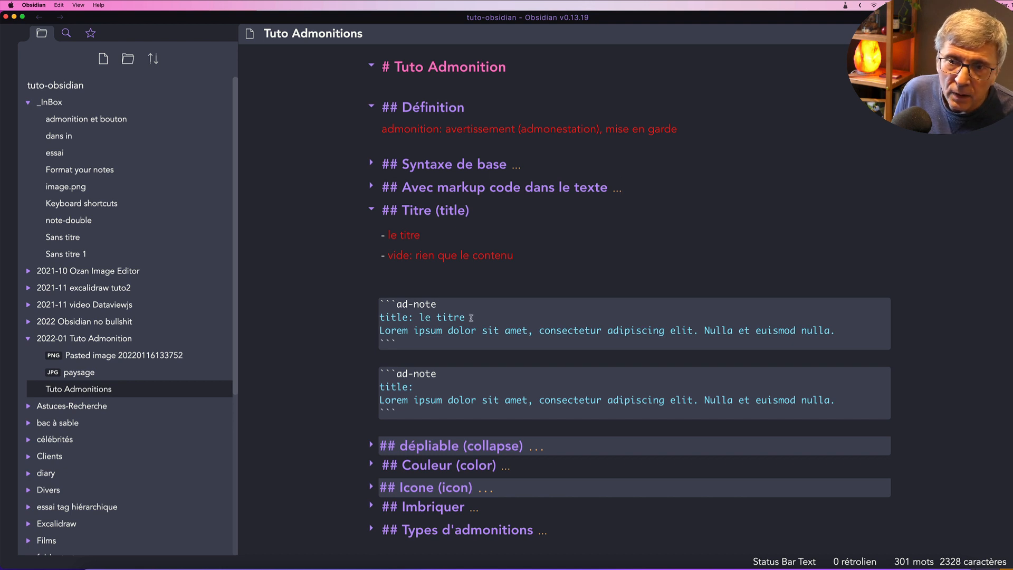
pyautogui.click(371, 164)
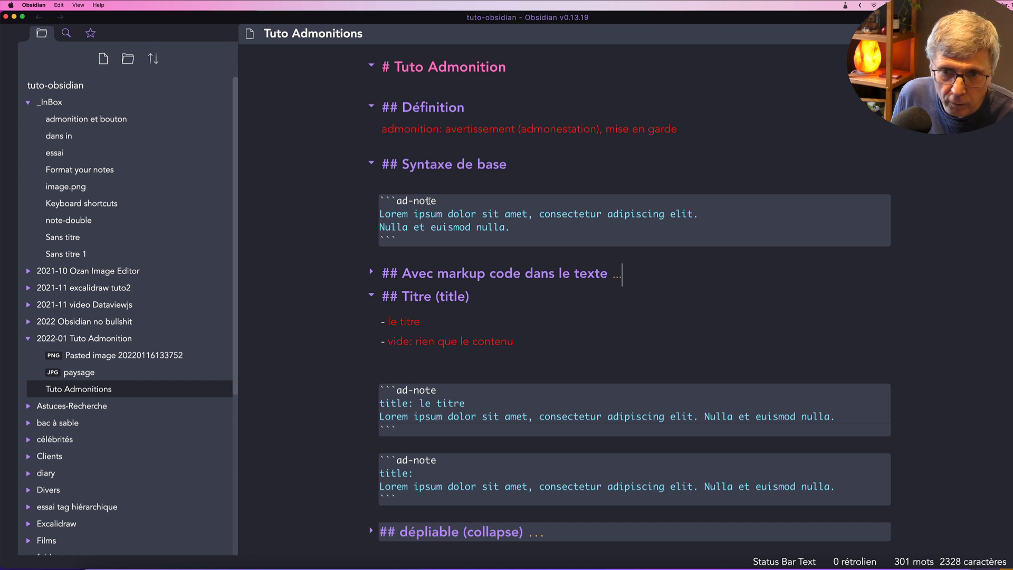
pyautogui.press('super+e')
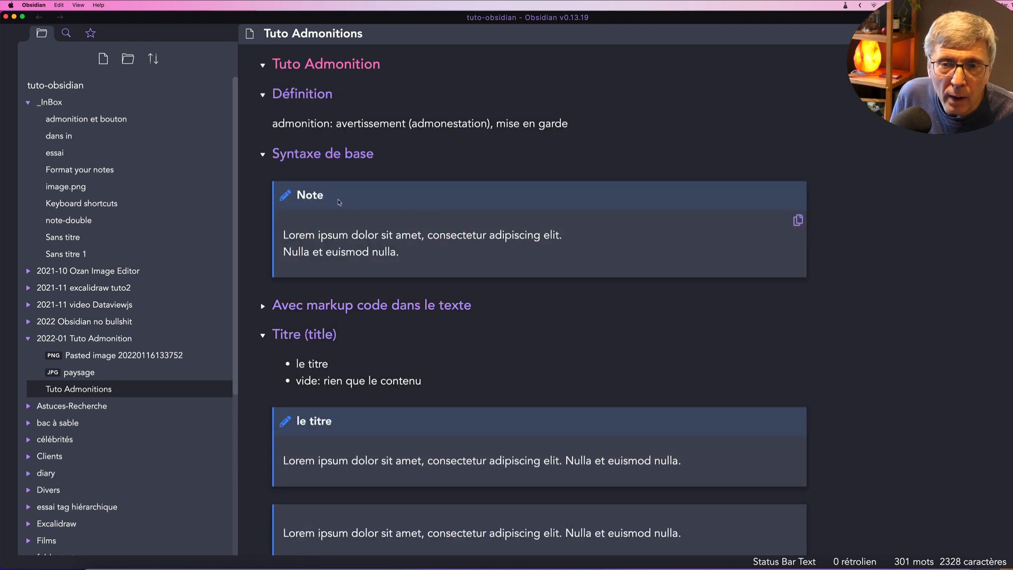
pyautogui.press('super+e')
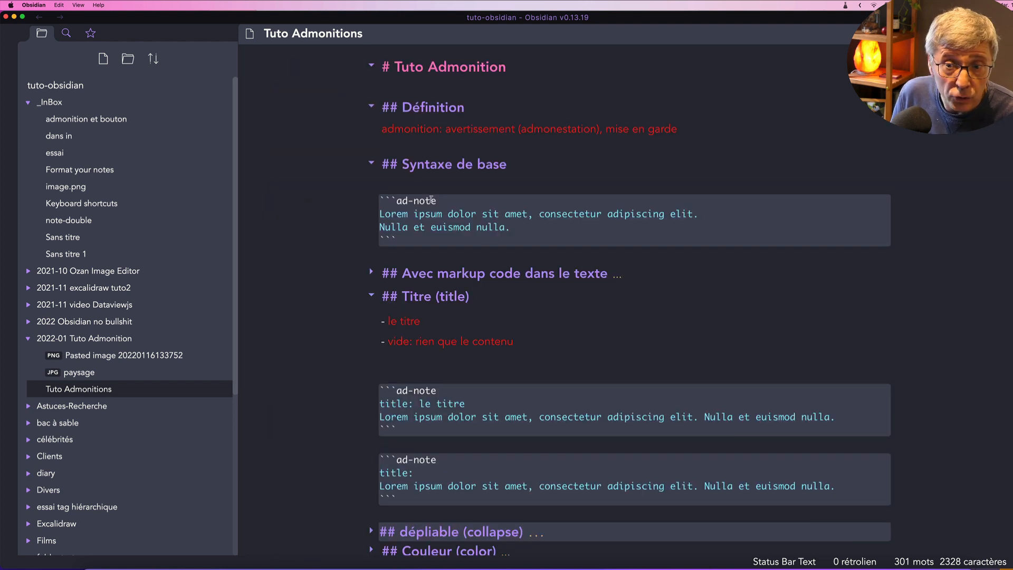
# Examine the ad-note block with the empty title line in the "Titre (title)" section, comparing its source with the preview
pyautogui.scroll(-4, 426, 353)
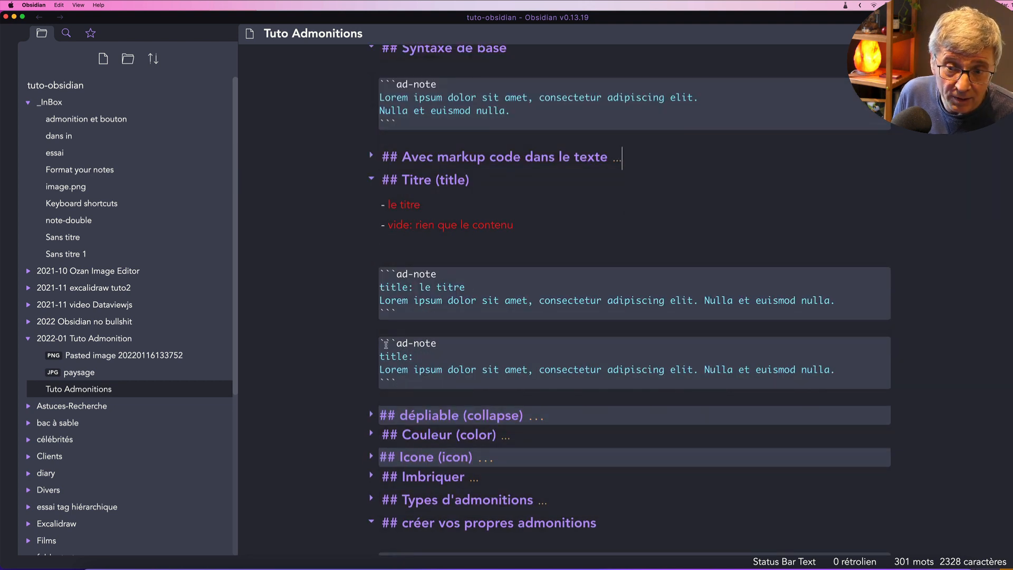
pyautogui.click(417, 357)
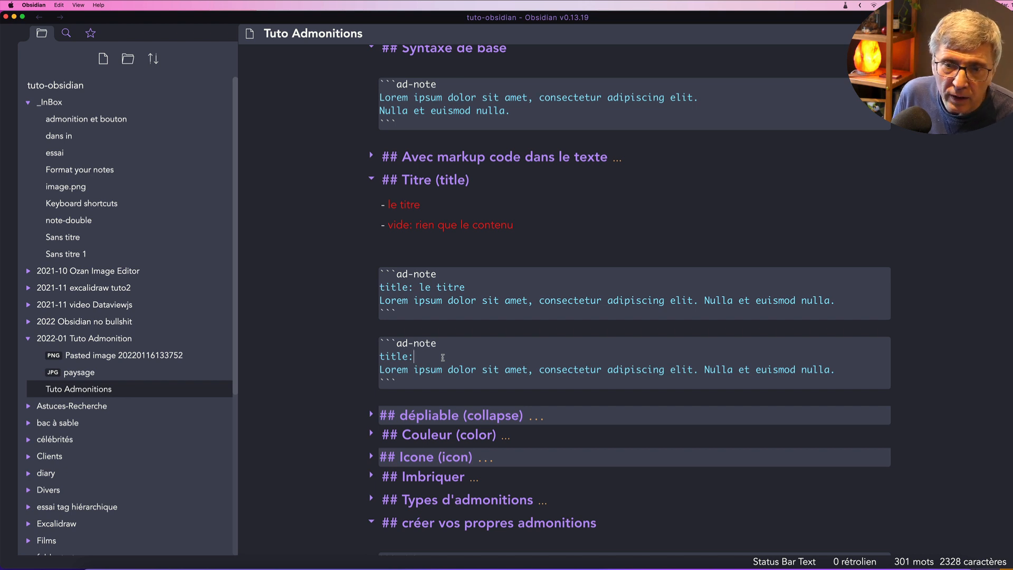
pyautogui.press('super+e')
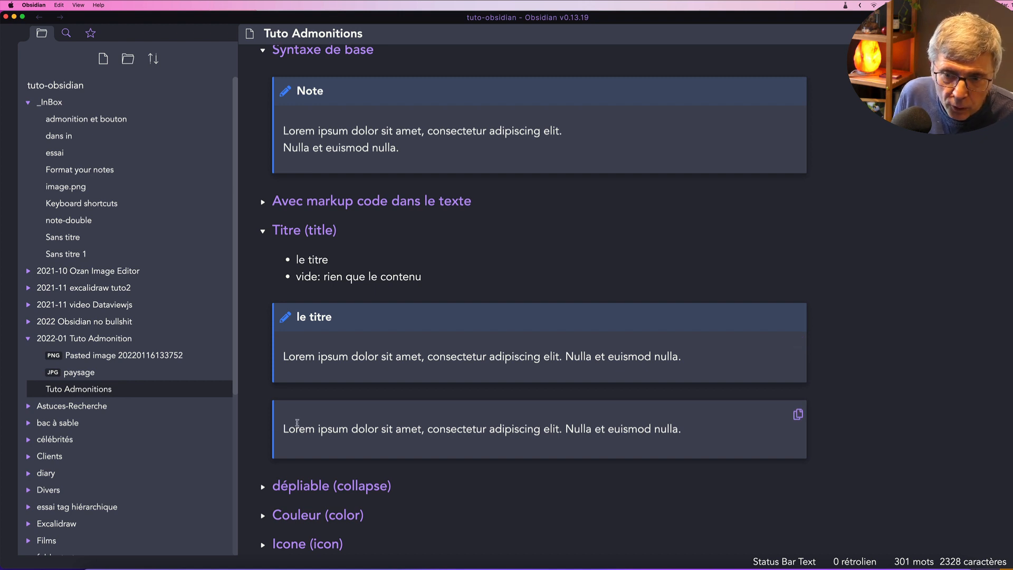
pyautogui.press('super+e')
pyautogui.moveTo(414, 358); pyautogui.dragTo(375, 358)
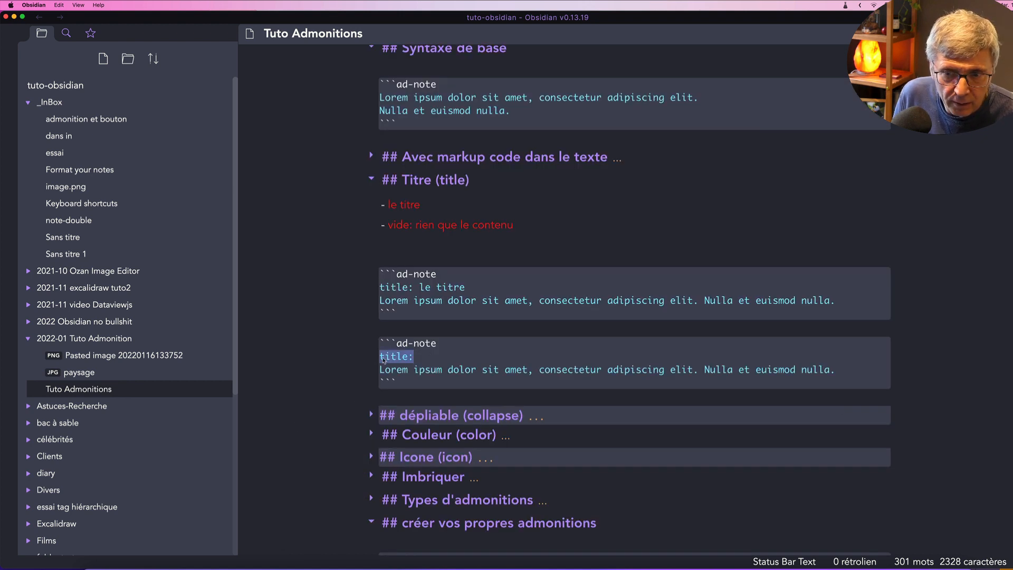
pyautogui.click(424, 358)
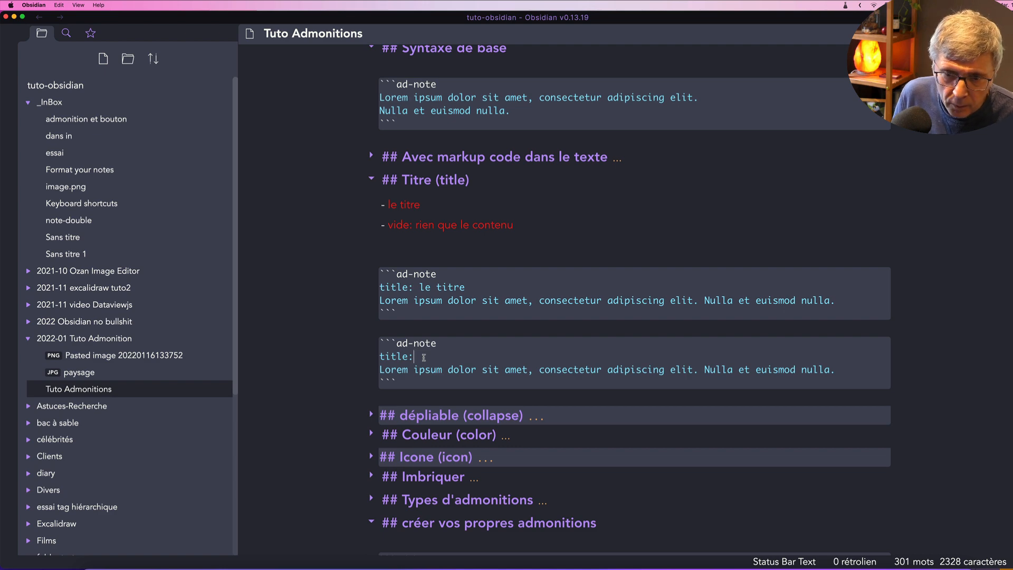
pyautogui.press('super+e')
pyautogui.press('super+e')
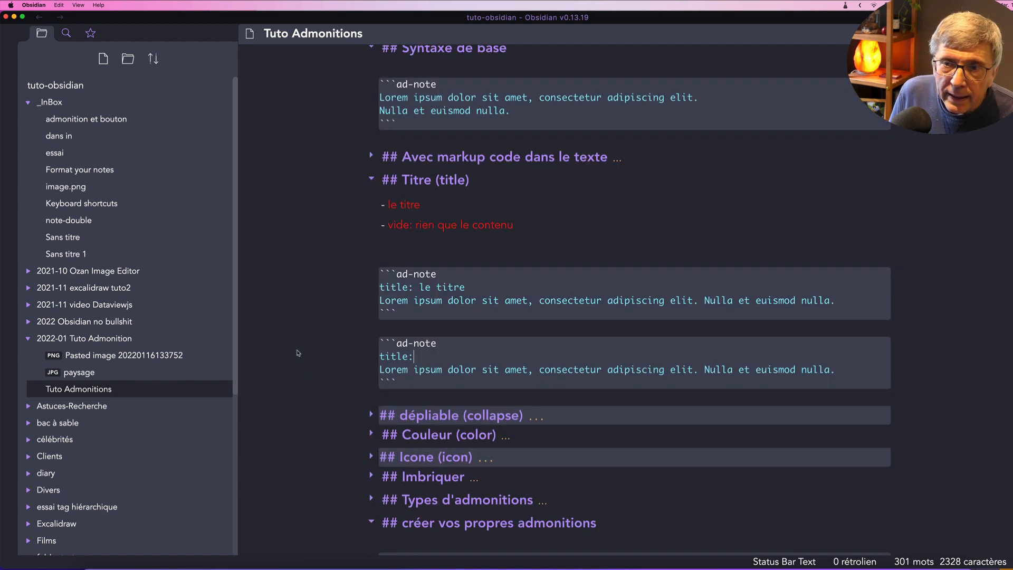
# Fold the "Titre (title)", "Syntaxe de base" and "Définition" sections in the source
pyautogui.click(373, 180)
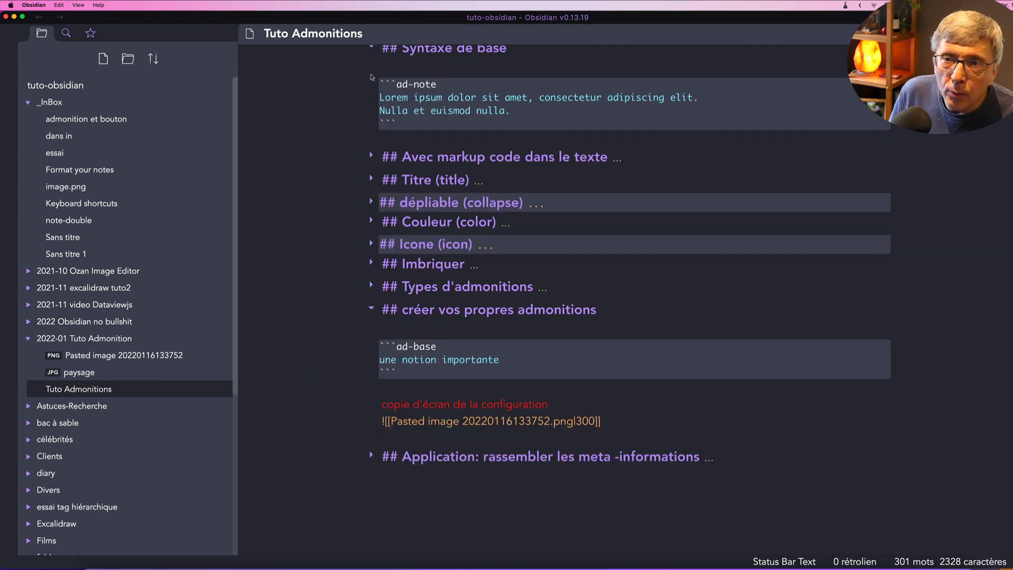
pyautogui.scroll(-1, 330, 153)
pyautogui.scroll(4, 331, 153)
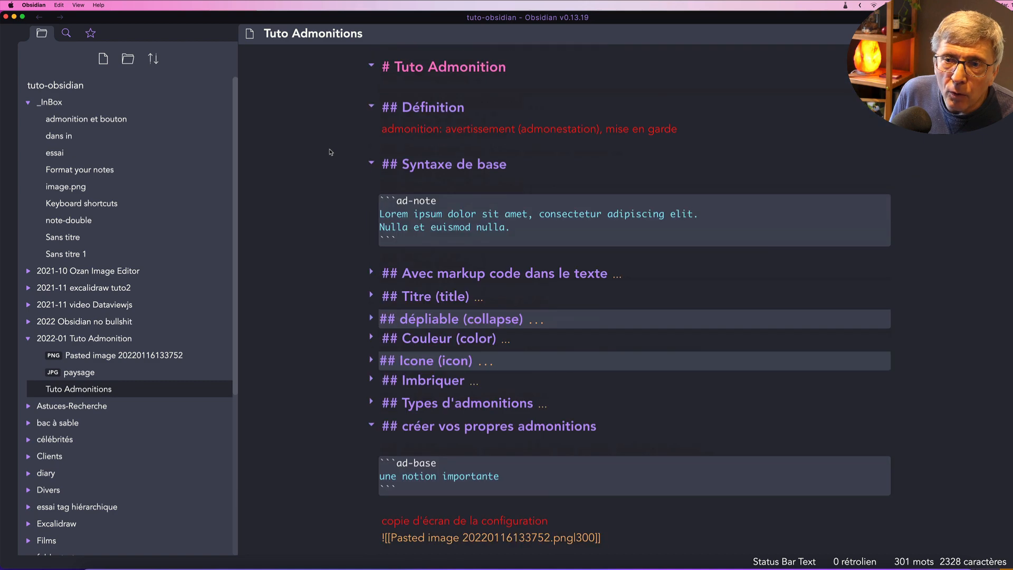
pyautogui.click(372, 163)
pyautogui.click(372, 106)
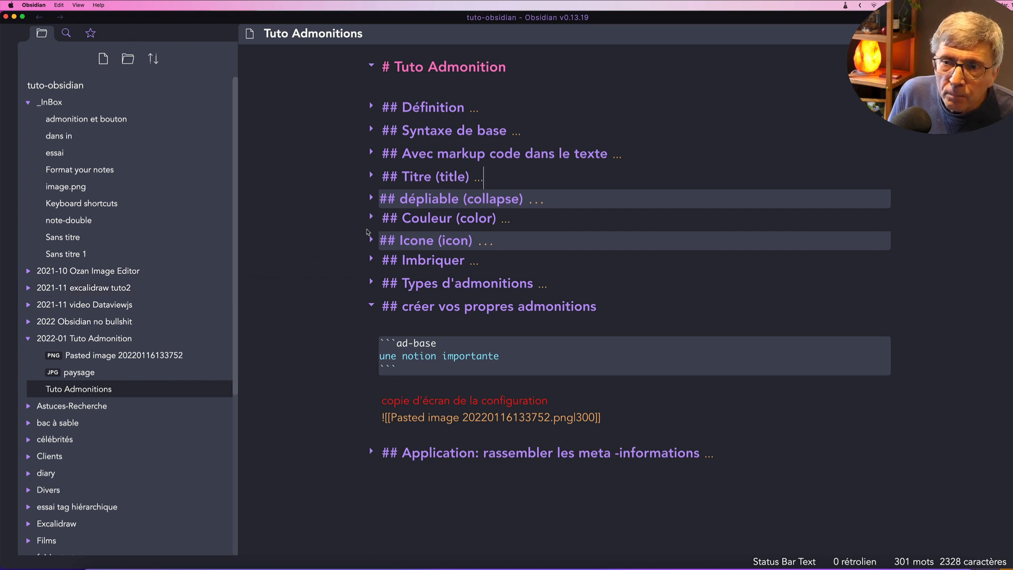
# Unfold the "dépliable (collapse)" section, review its "collapse: close" and "collapse: open" lines, and preview the note
pyautogui.click(371, 199)
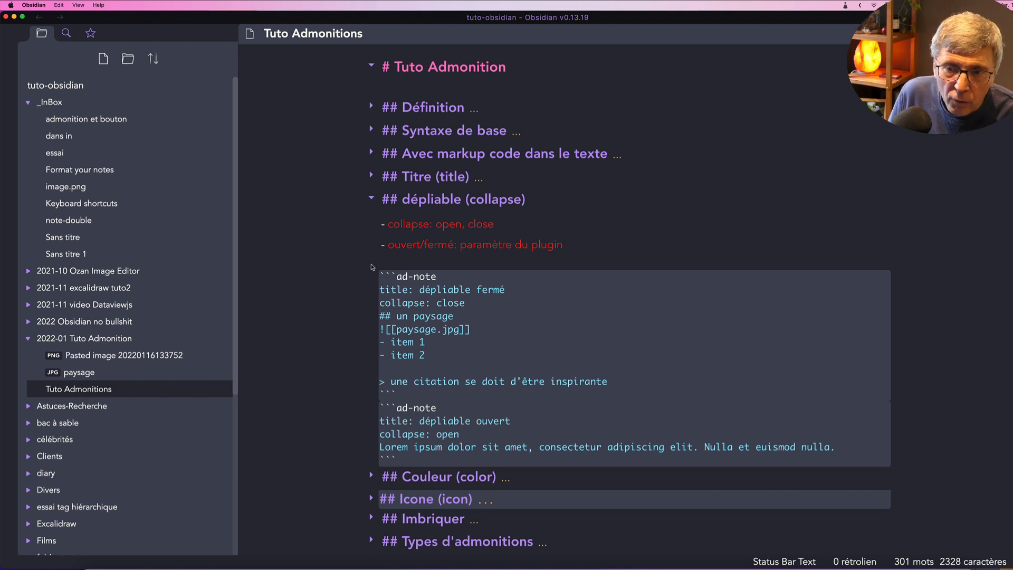
pyautogui.moveTo(379, 303); pyautogui.dragTo(470, 304)
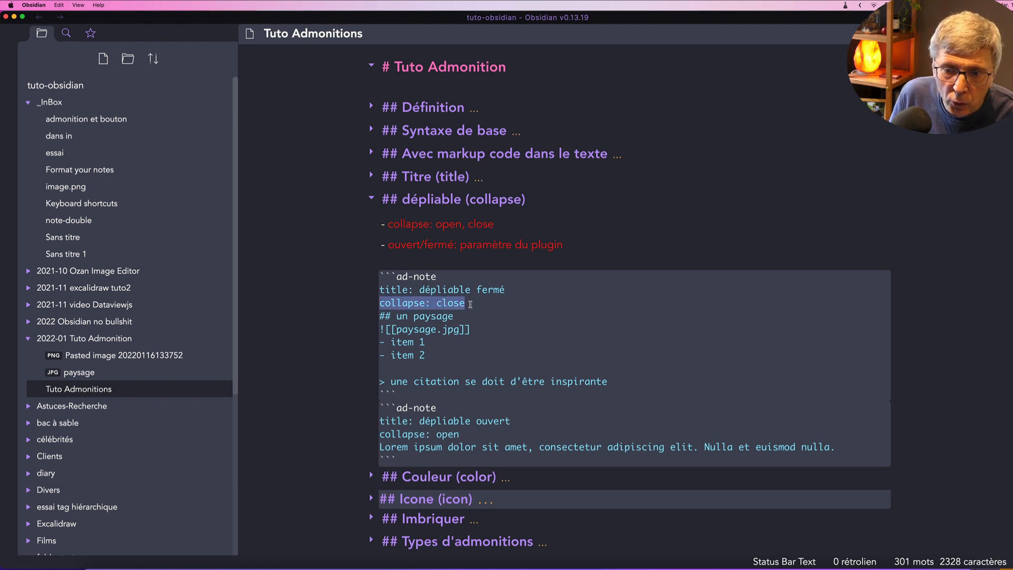
pyautogui.scroll(-1, 441, 349)
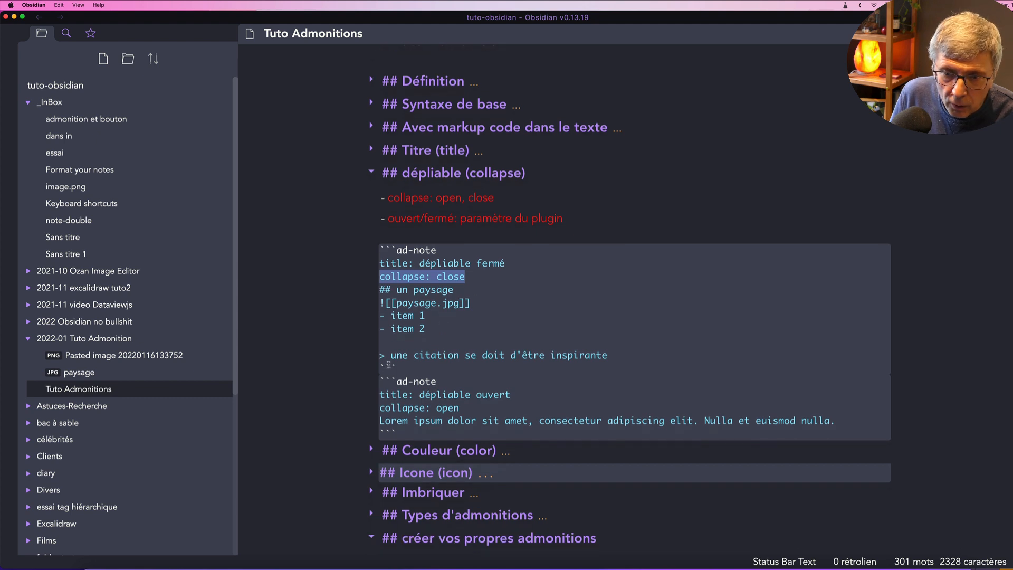
pyautogui.moveTo(380, 408); pyautogui.dragTo(467, 410)
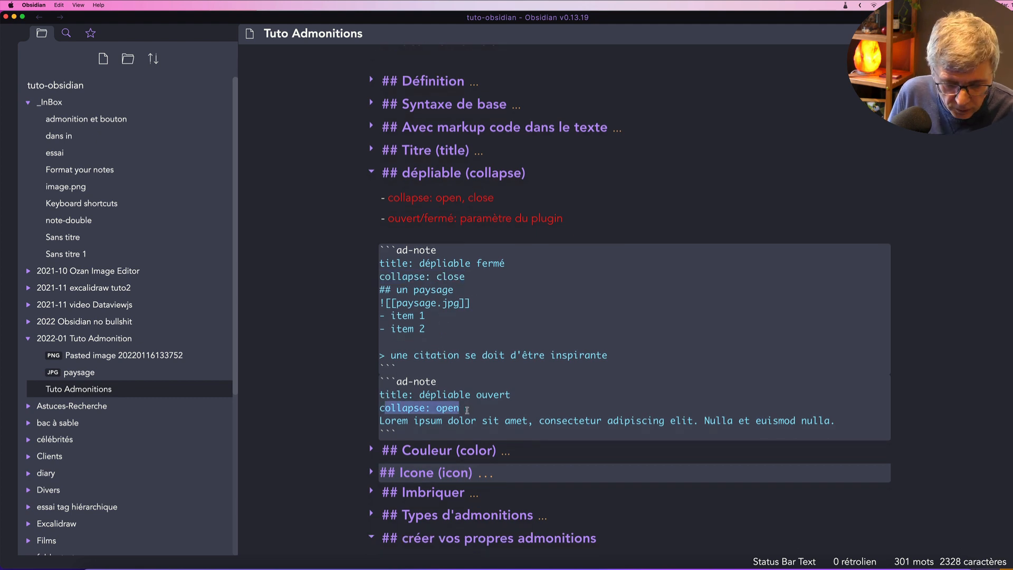
pyautogui.press('super+e')
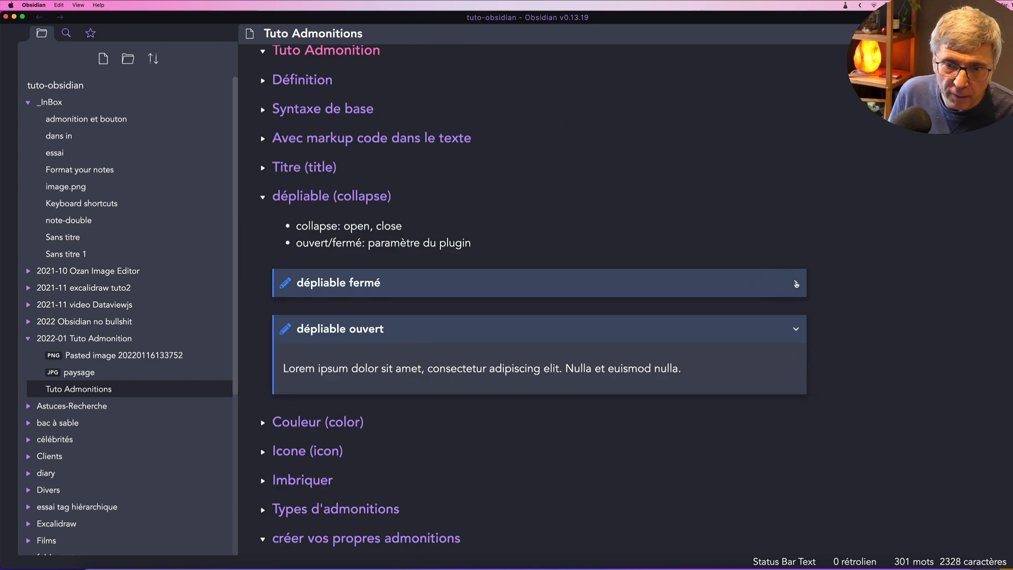
# Expand and re-collapse the "dépliable fermé" admonition, collapse and re-expand "dépliable ouvert", and return to the source
pyautogui.click(796, 283)
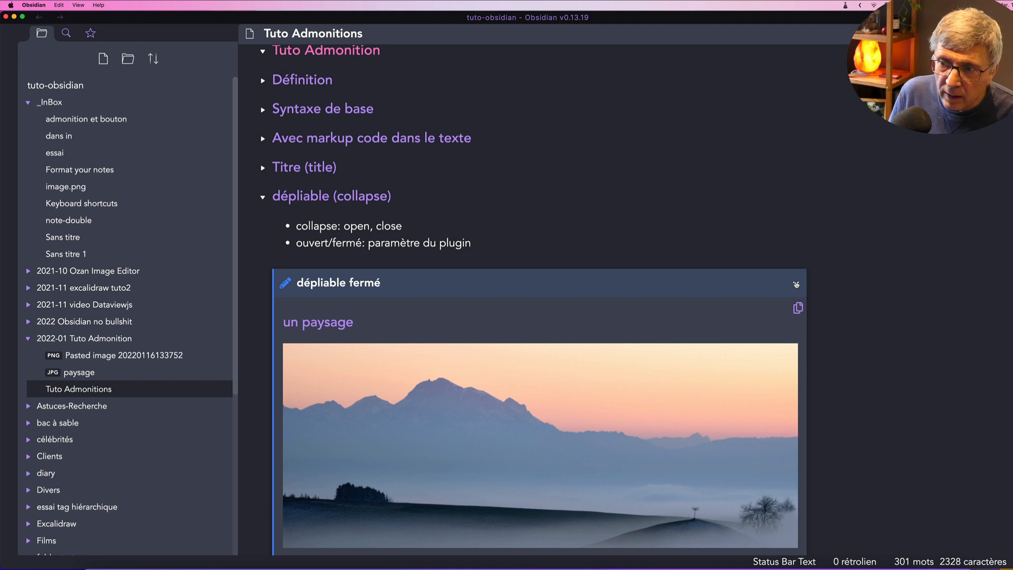
pyautogui.click(797, 284)
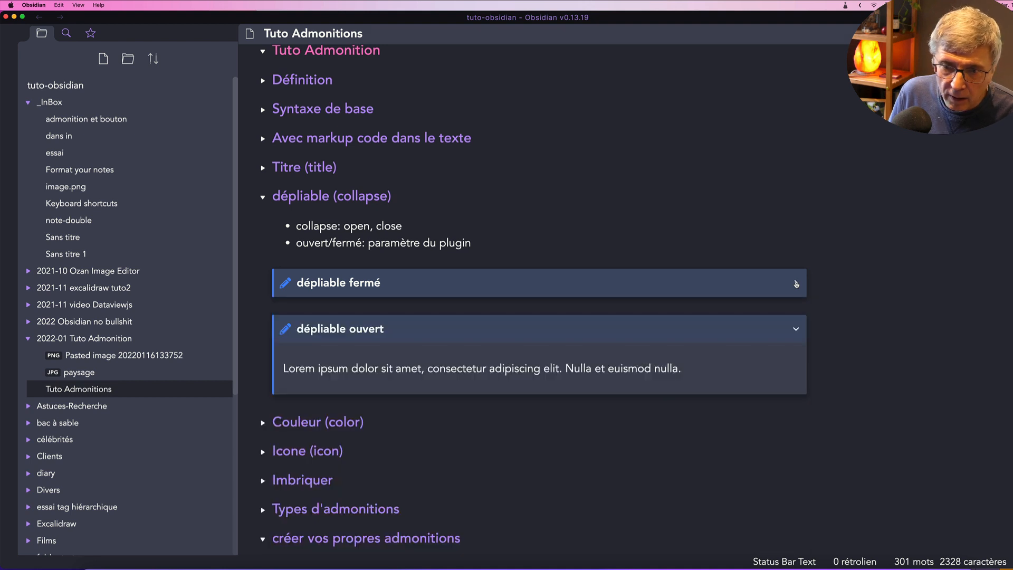
pyautogui.click(796, 331)
pyautogui.click(795, 330)
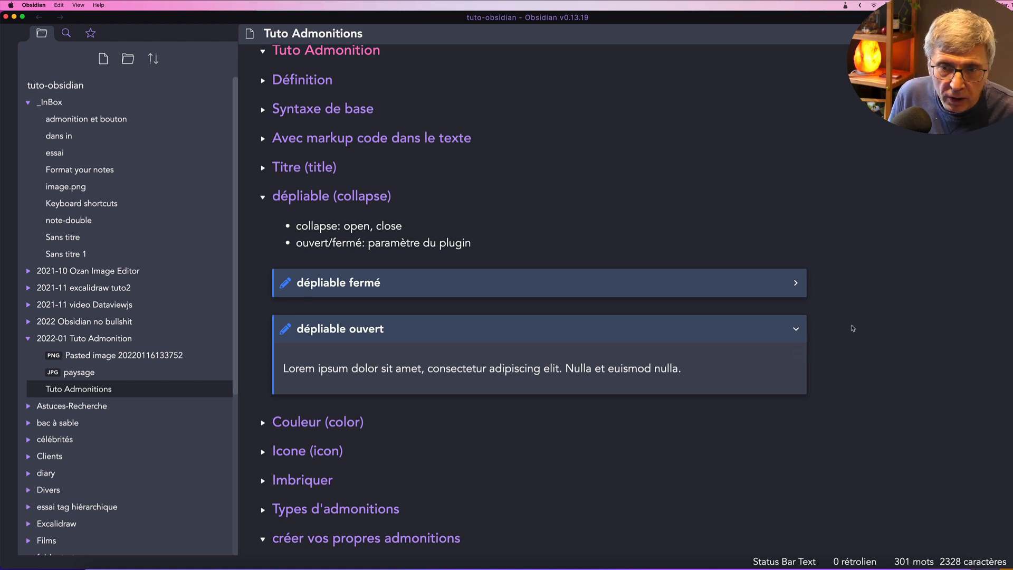
pyautogui.press('super+e')
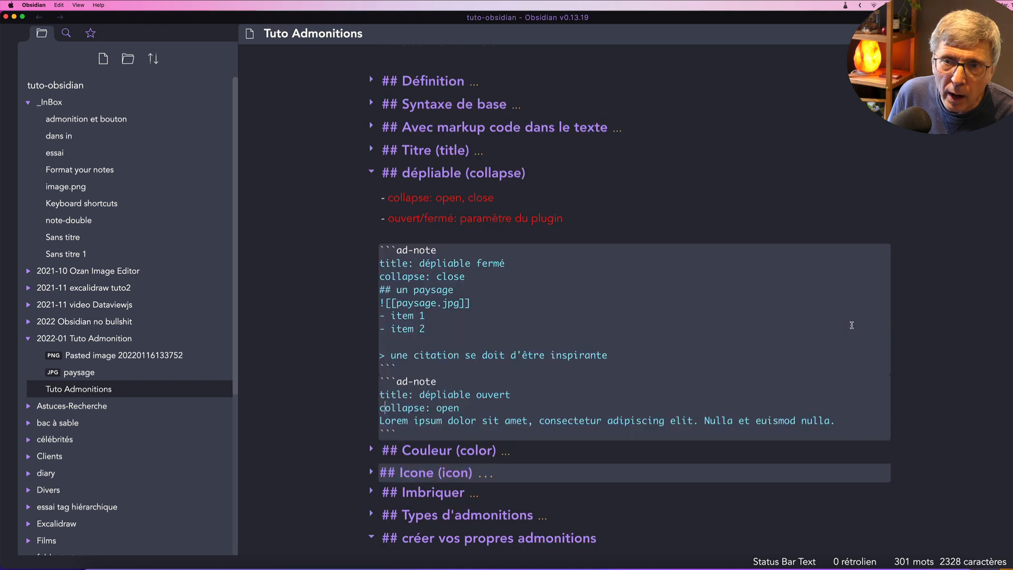
# Fold "dépliable (collapse)", unfold "Couleur (color)", and examine the "color: 255, 0, 0" admonition in source and preview
pyautogui.click(371, 173)
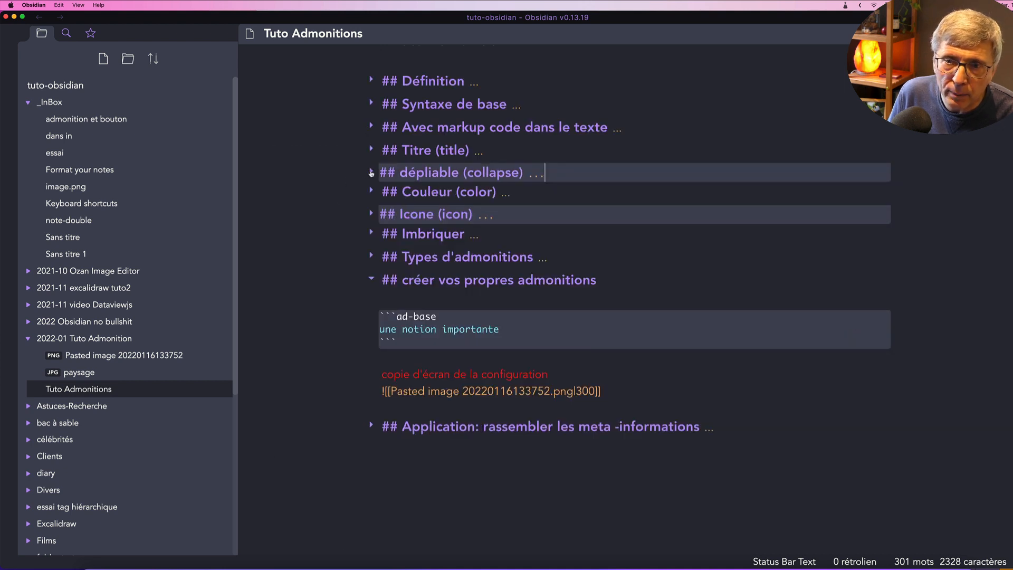
pyautogui.click(372, 191)
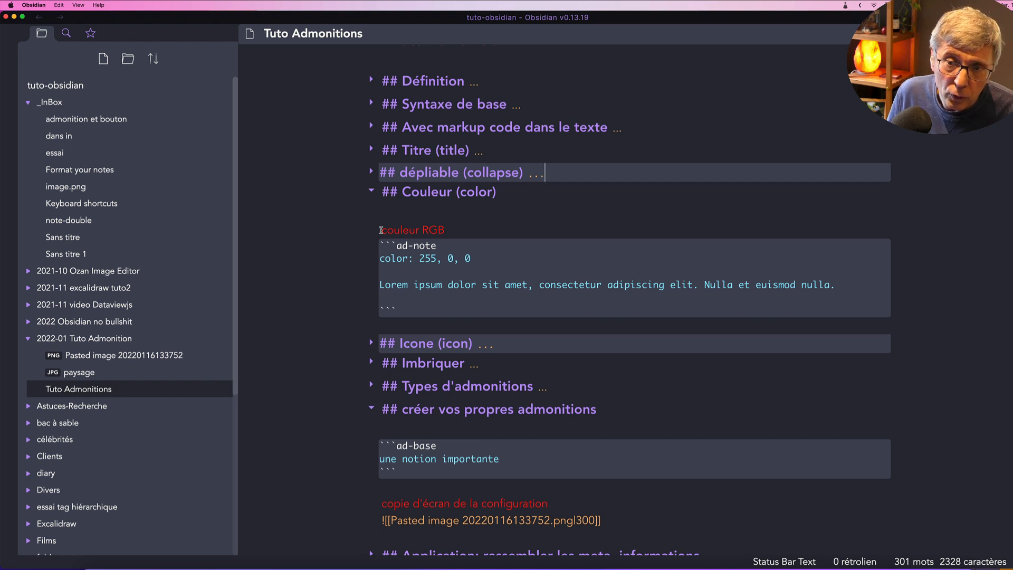
pyautogui.moveTo(380, 258); pyautogui.dragTo(473, 259)
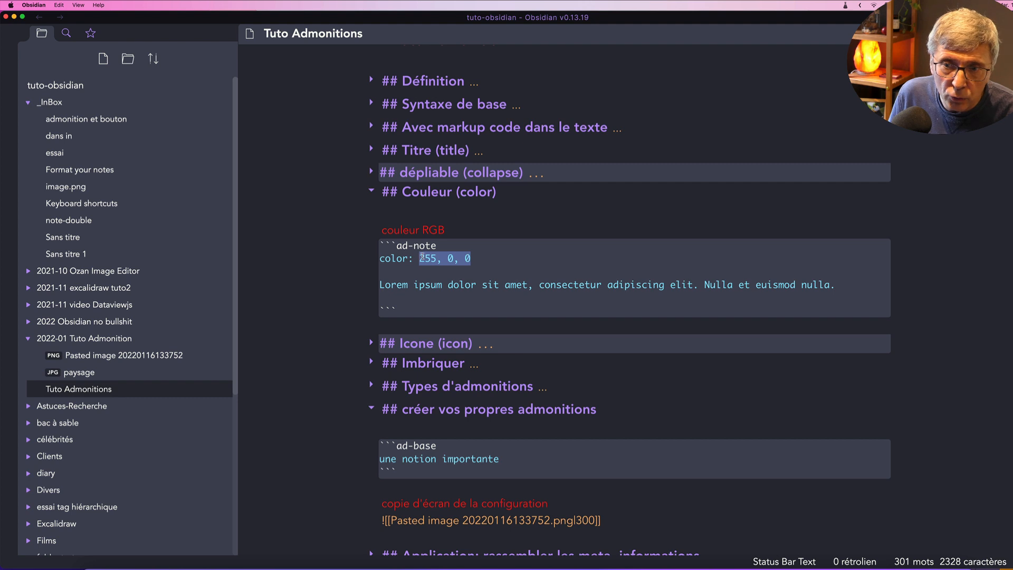
pyautogui.moveTo(421, 259)
pyautogui.mouseDown()
pyautogui.moveTo(443, 257)
pyautogui.moveTo(420, 264)
pyautogui.mouseUp()
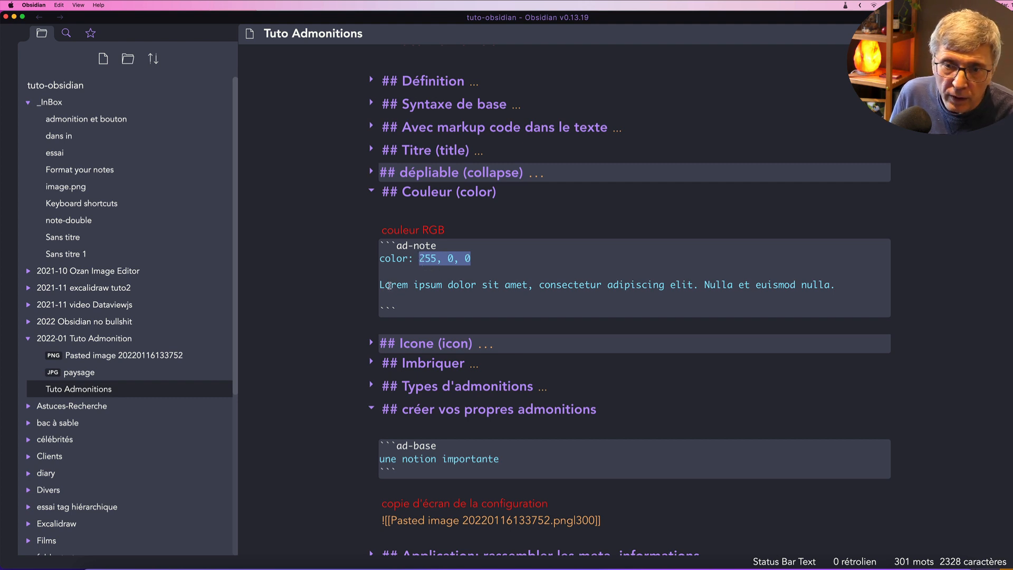
pyautogui.press('super+e')
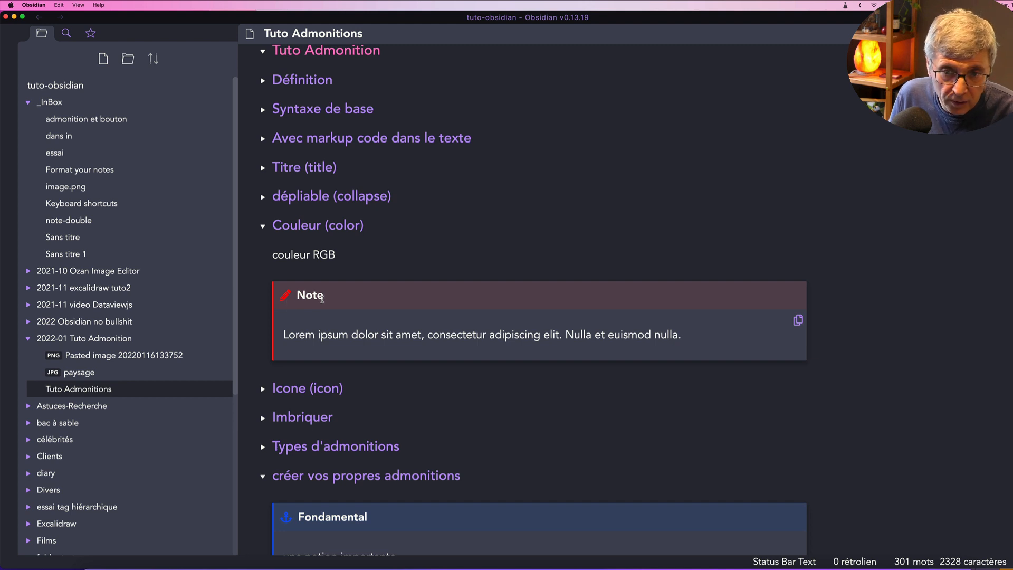
pyautogui.press('super+e')
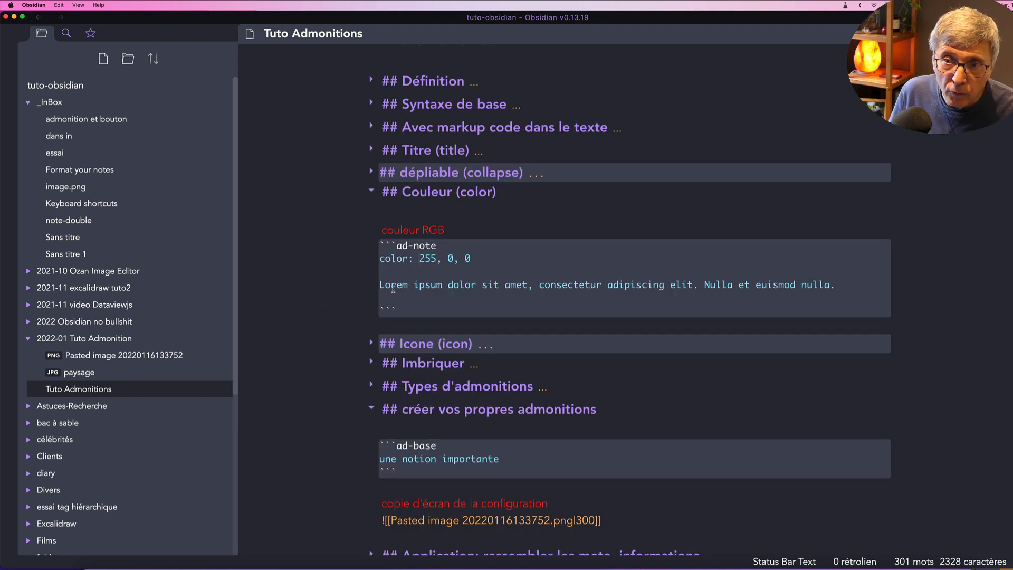
# Fold "Couleur (color)", unfold "Icone (icon)", review the ad-note block's "icon: anchor" line, and preview the result
pyautogui.click(372, 192)
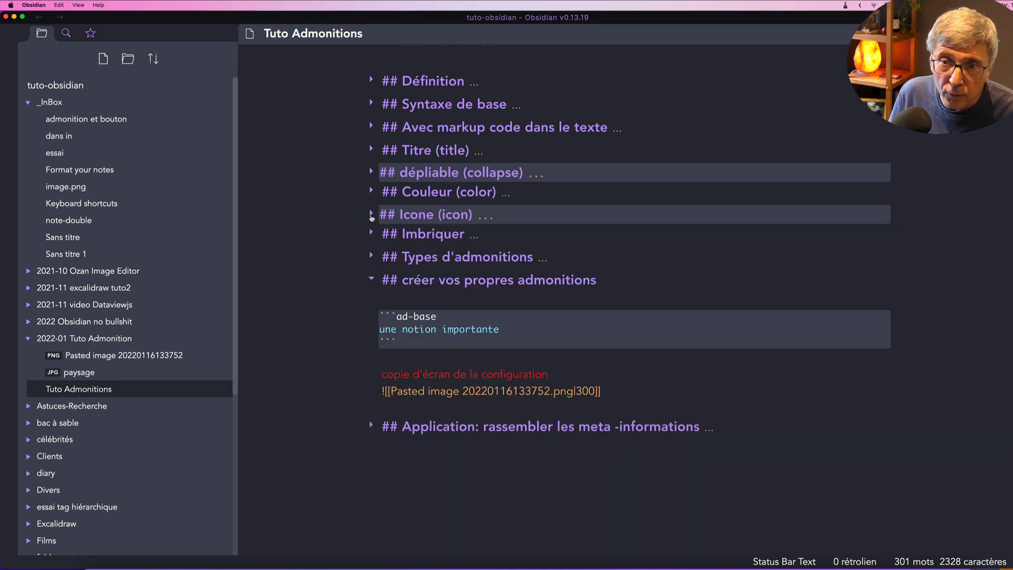
pyautogui.click(371, 214)
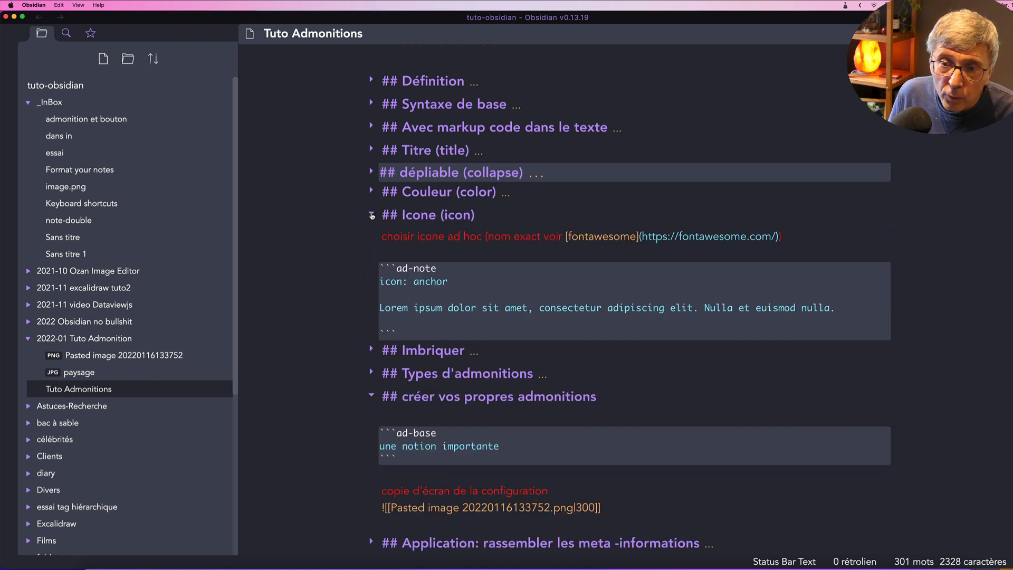
pyautogui.moveTo(395, 270); pyautogui.dragTo(436, 271)
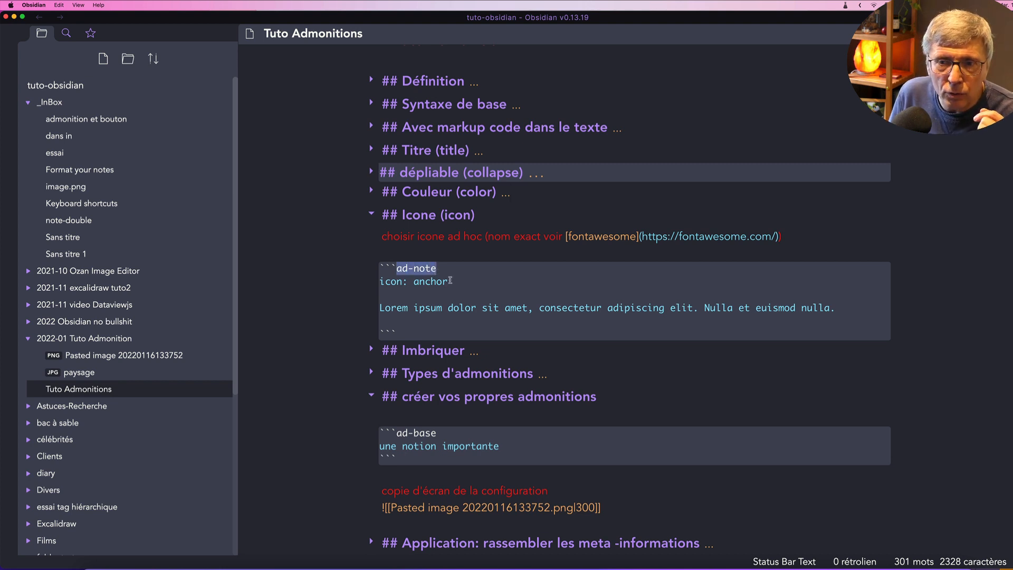
pyautogui.moveTo(449, 282); pyautogui.dragTo(373, 281)
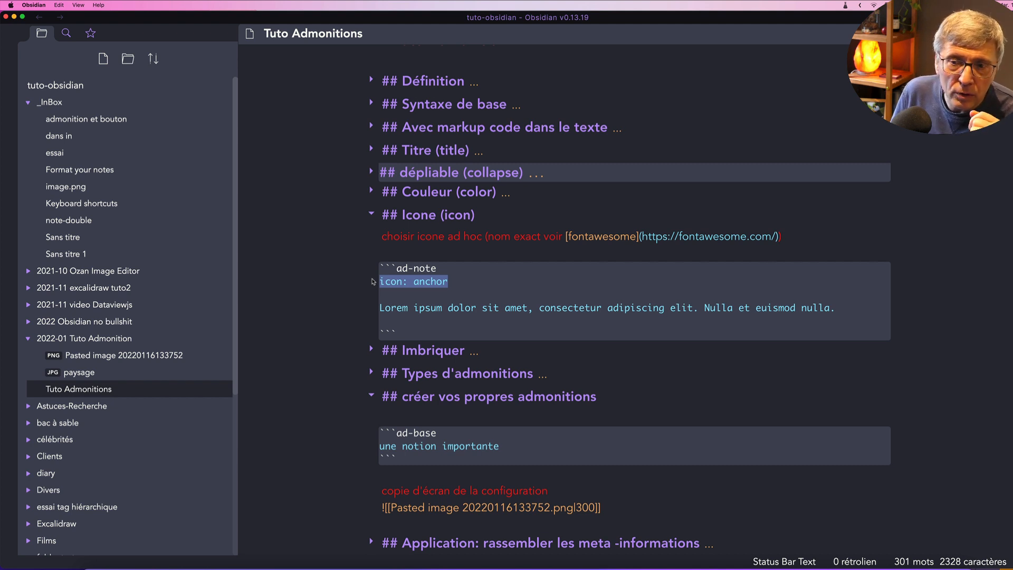
pyautogui.click(423, 282)
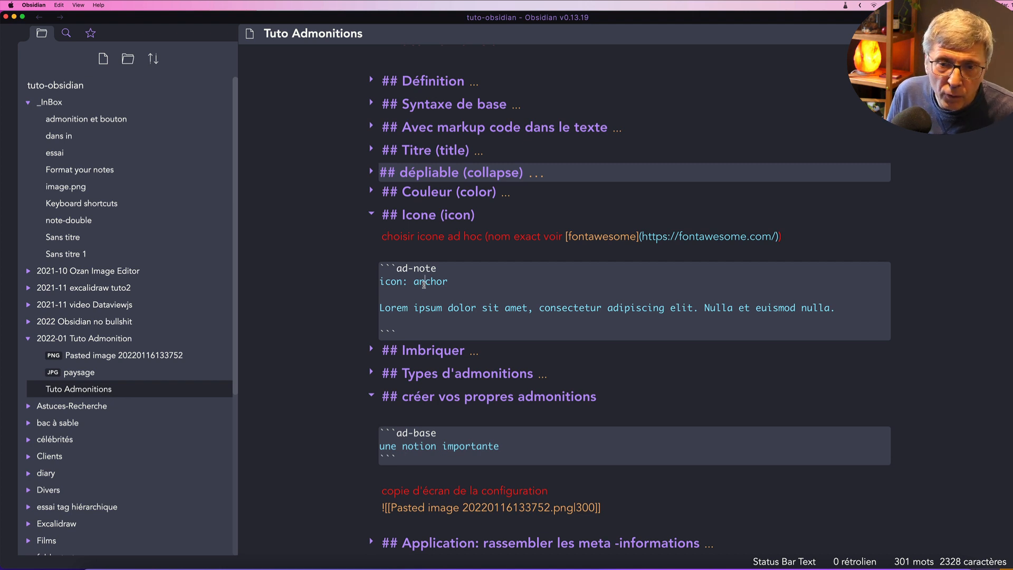
pyautogui.press('super+e')
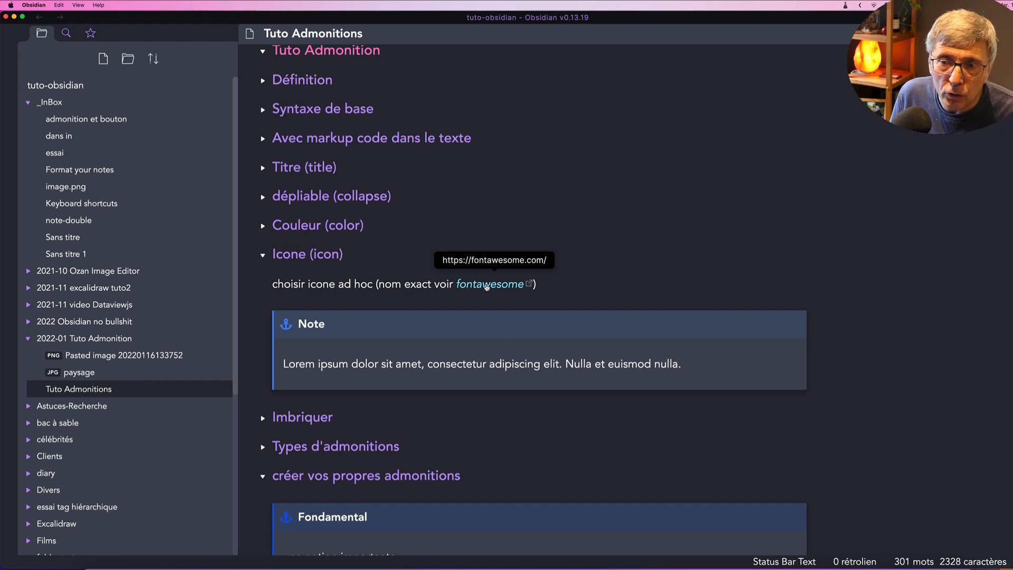
# Follow the note's fontawesome link to Chrome, open the accessible-icon page from the icon gallery, and close the site to return to Obsidian
pyautogui.click(487, 285)
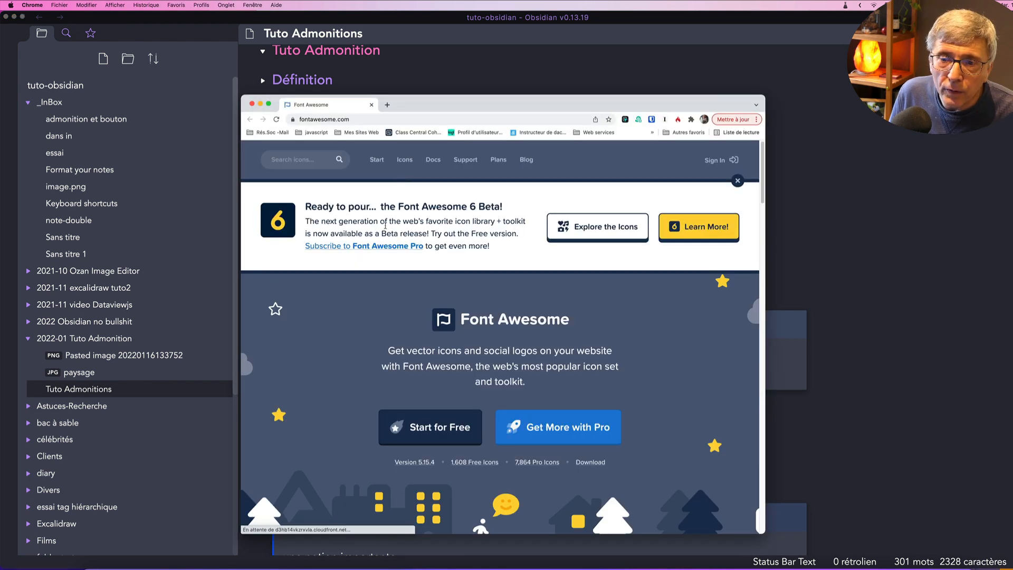
pyautogui.click(405, 159)
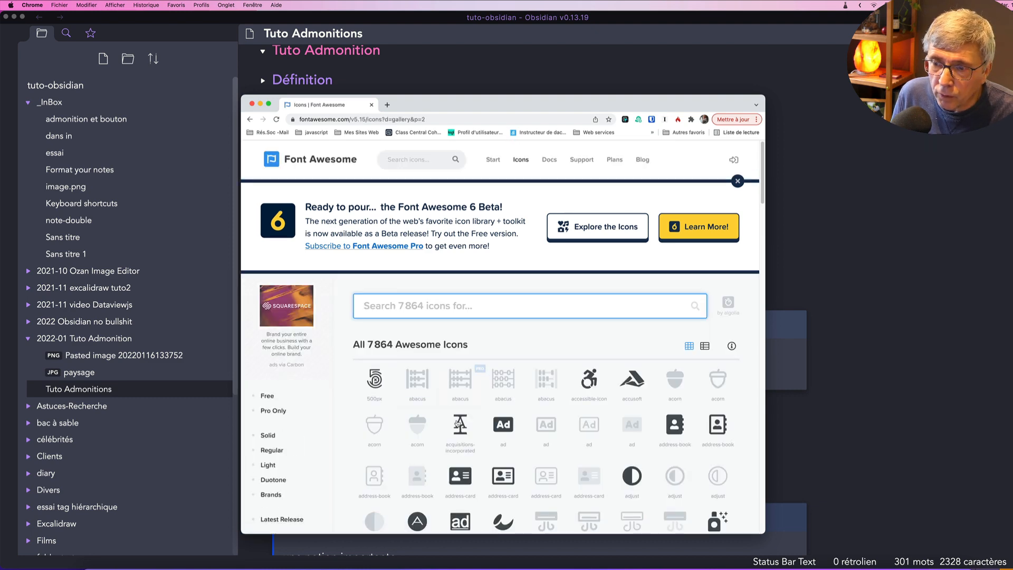
pyautogui.click(590, 381)
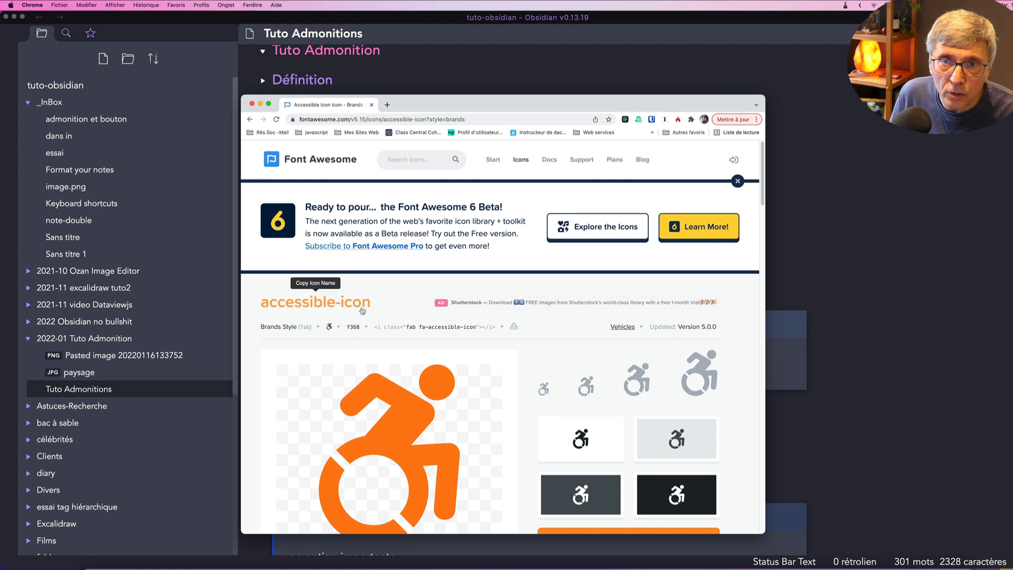
pyautogui.click(253, 104)
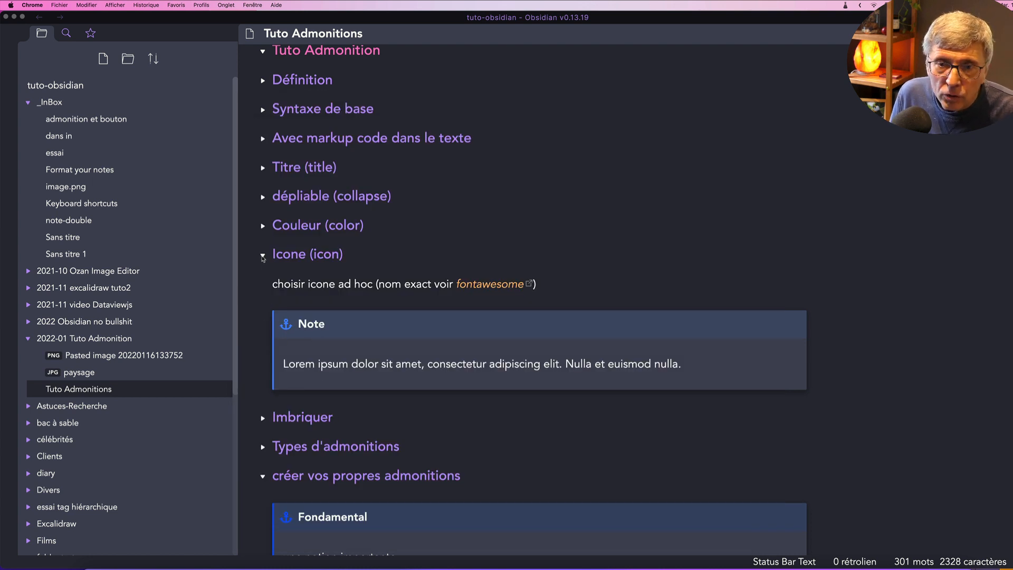
pyautogui.click(385, 261)
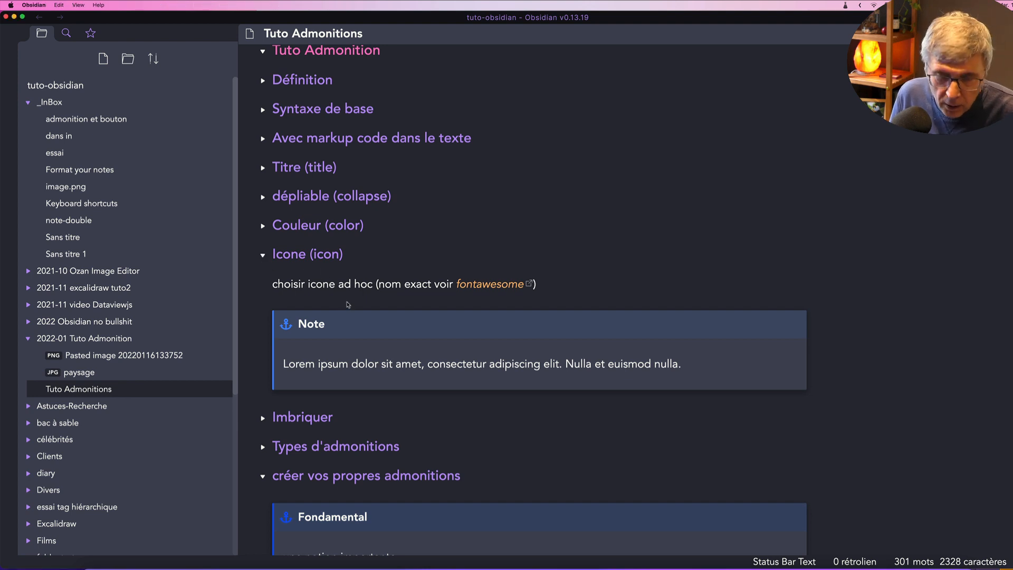
# In the source, fold "Icone (icon)", unfold "Imbriquer", examine the ad-warning nested in the four-backtick ad-note, and preview it
pyautogui.press('super+e')
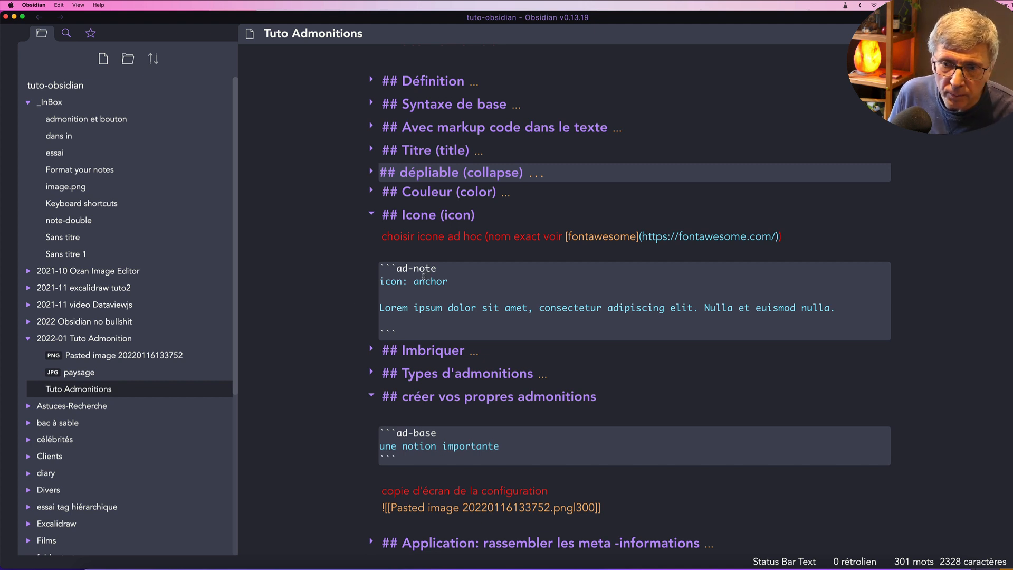
pyautogui.click(372, 214)
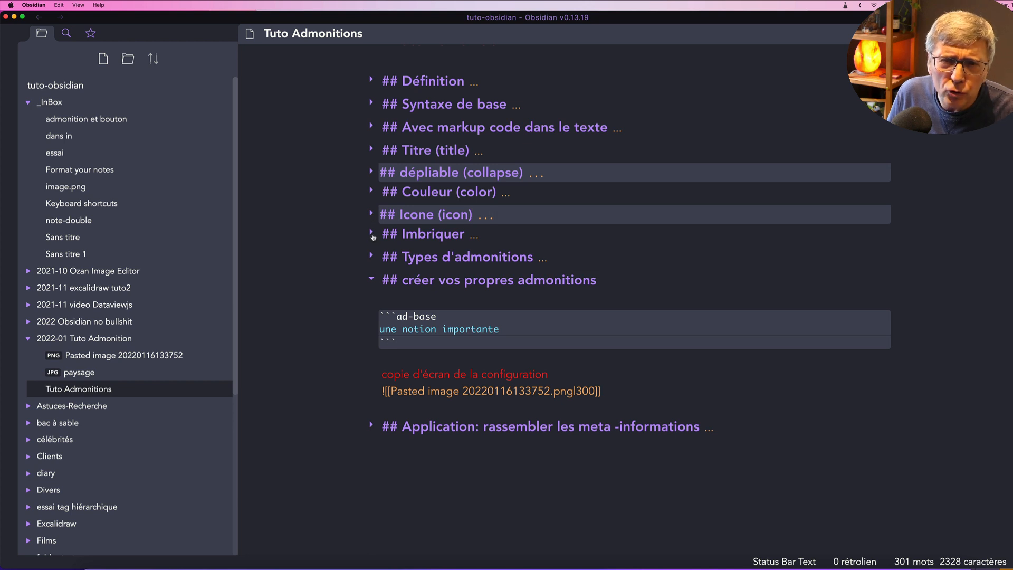
pyautogui.click(371, 233)
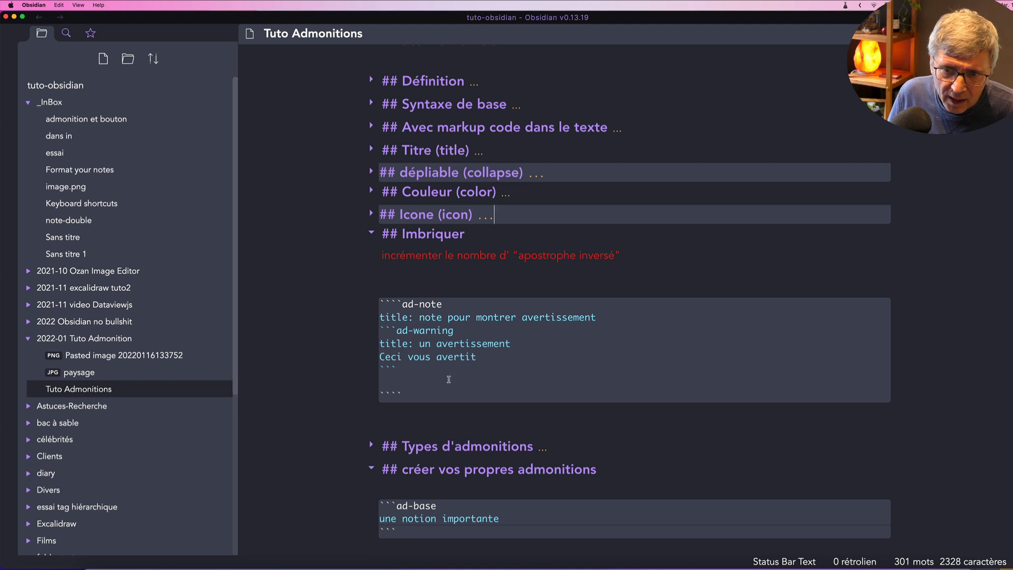
pyautogui.moveTo(380, 327); pyautogui.dragTo(521, 365)
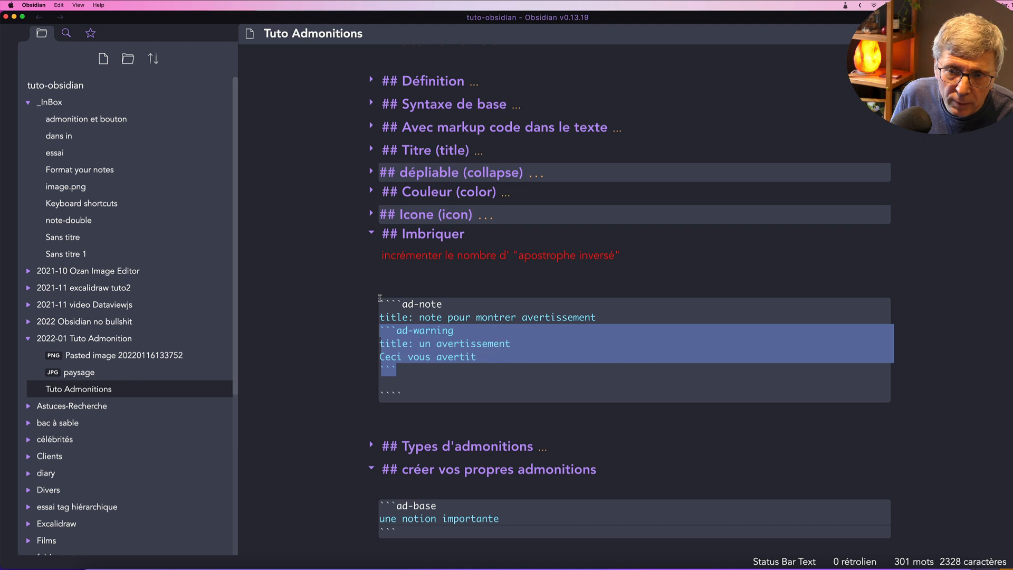
pyautogui.moveTo(379, 302); pyautogui.dragTo(400, 300)
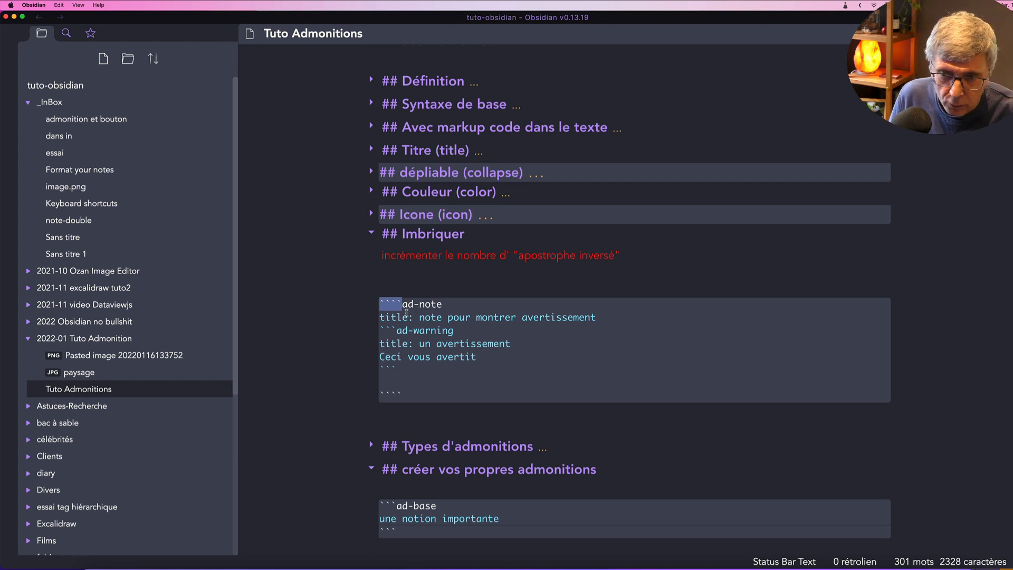
pyautogui.press('super+e')
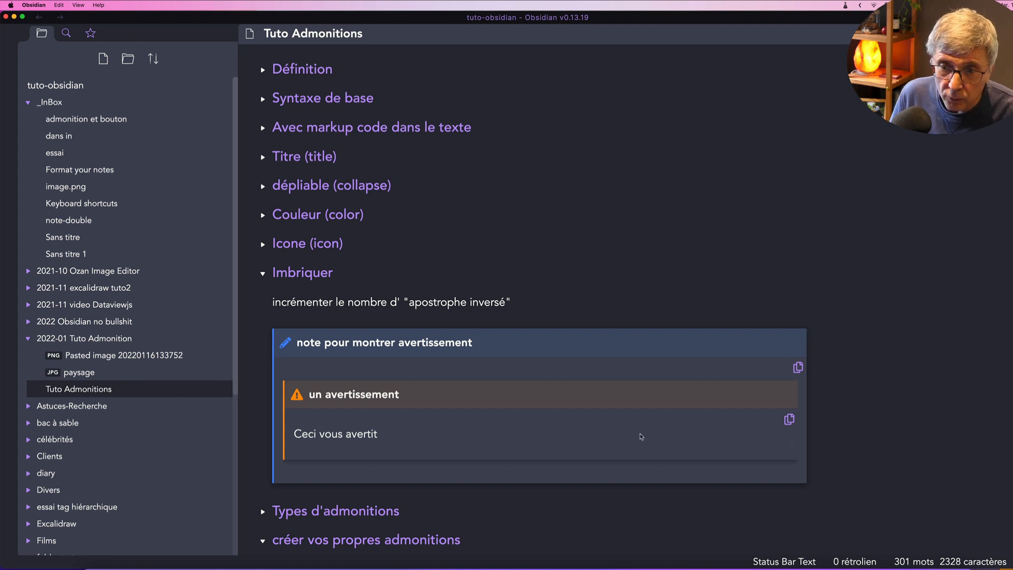
# Add a "collapse: open" line below the title of the outer ad-note block in "Imbriquer" and preview the note
pyautogui.press('super+e')
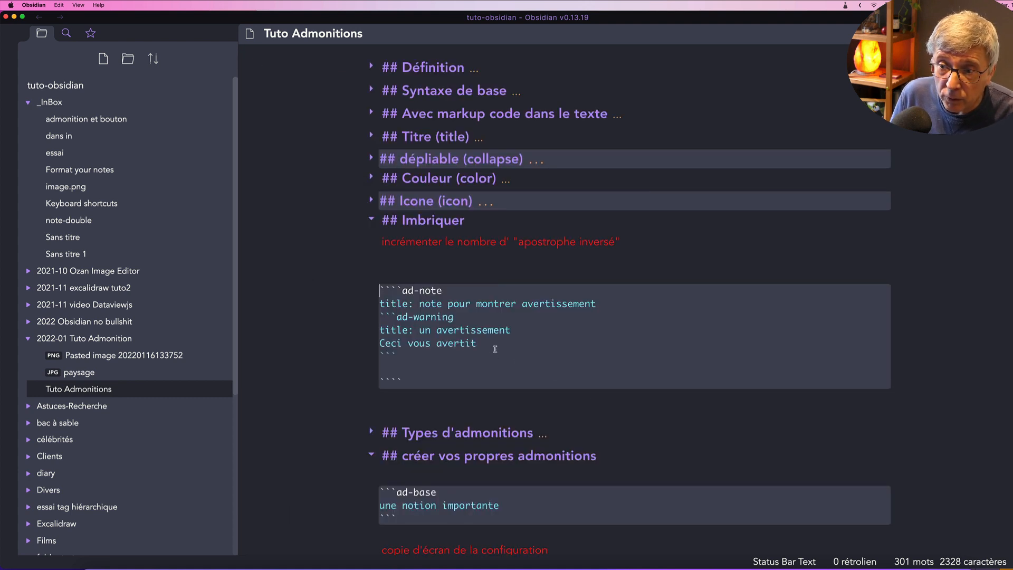
pyautogui.click(596, 303)
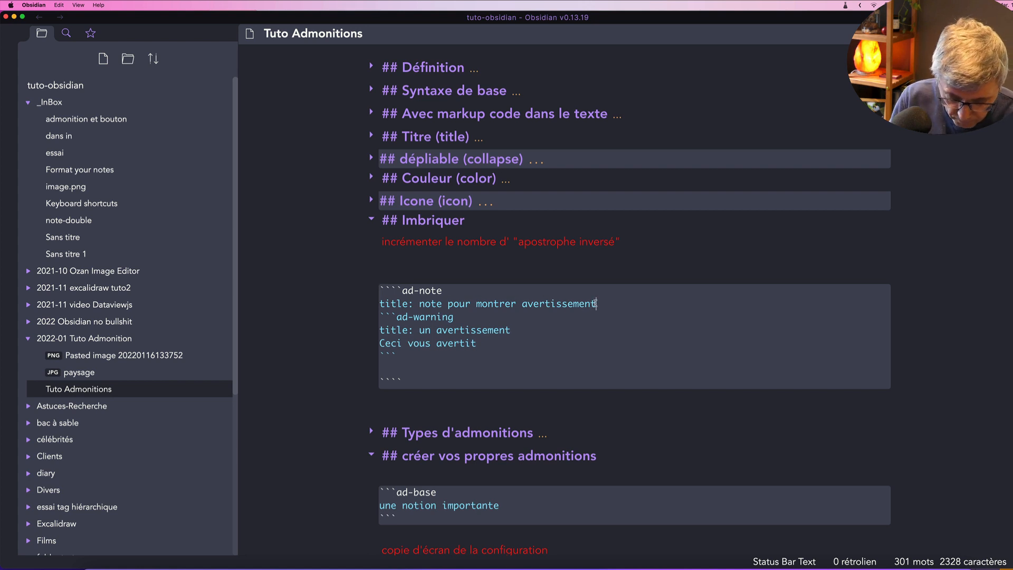
pyautogui.press('Return')
pyautogui.write('co')
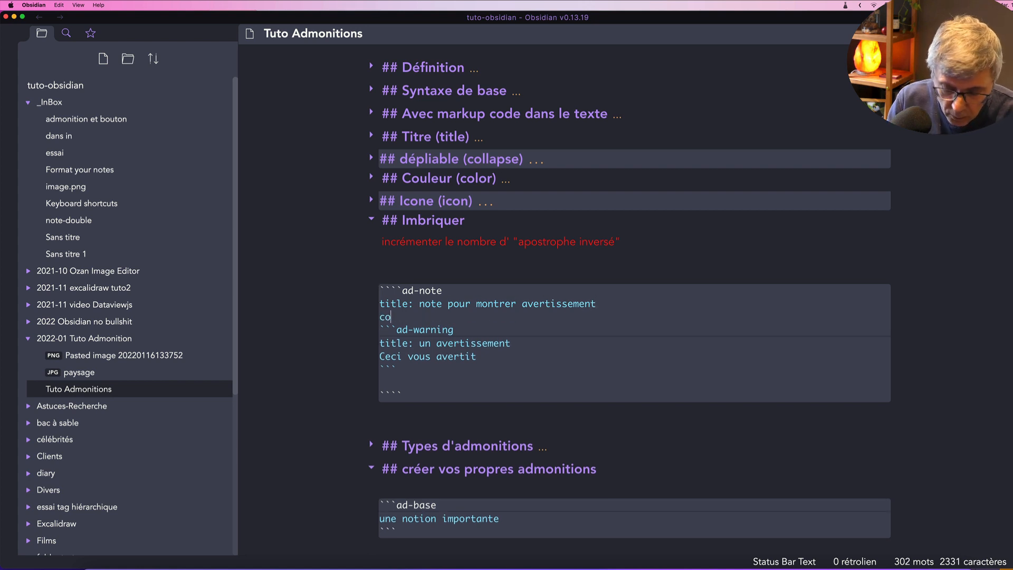
pyautogui.write('llapse')
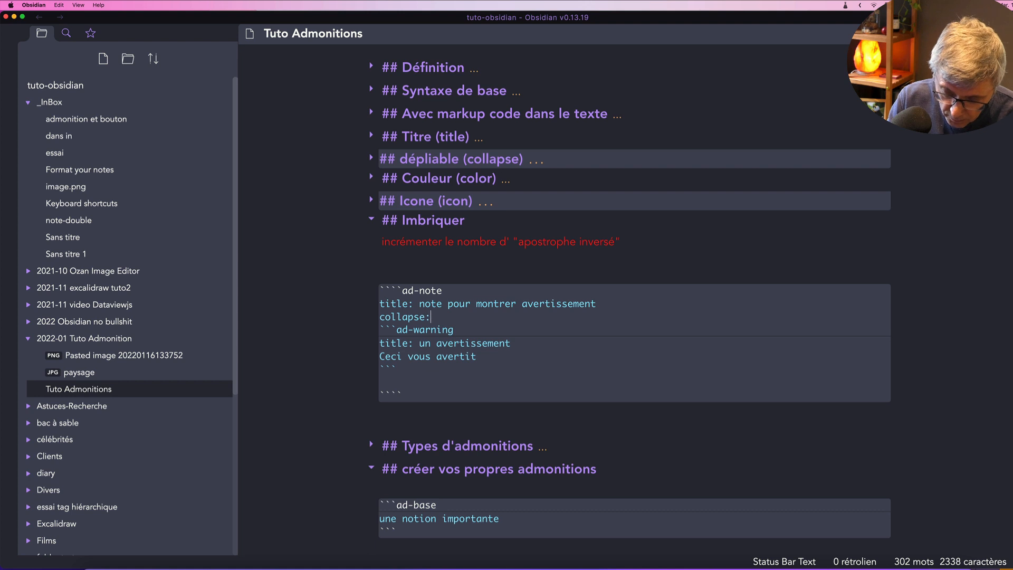
pyautogui.write(': open')
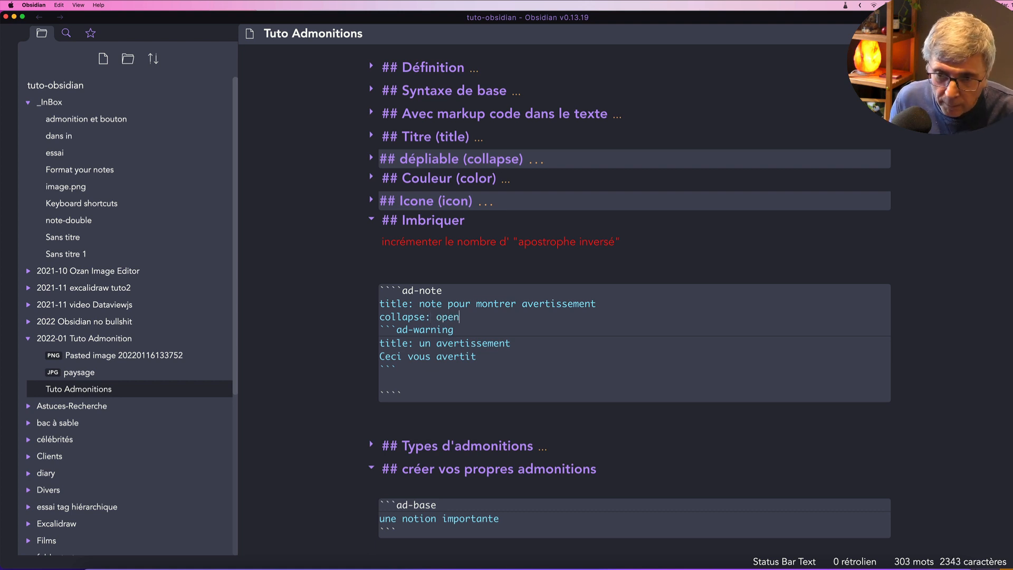
pyautogui.press('super+e')
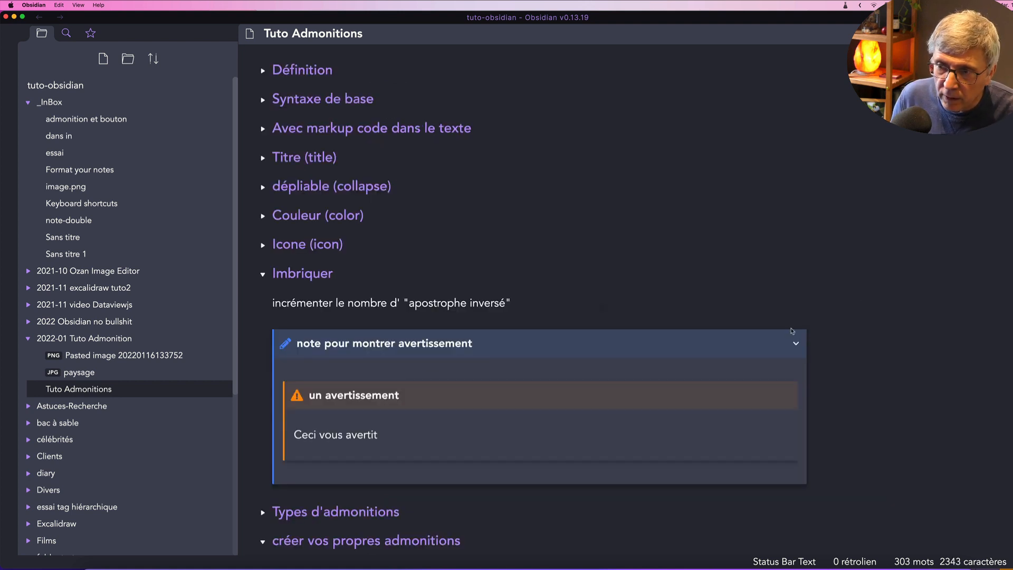
# Collapse and re-expand the "note pour montrer avertissement" admonition several times, leave it collapsed, and return to the source
pyautogui.click(796, 344)
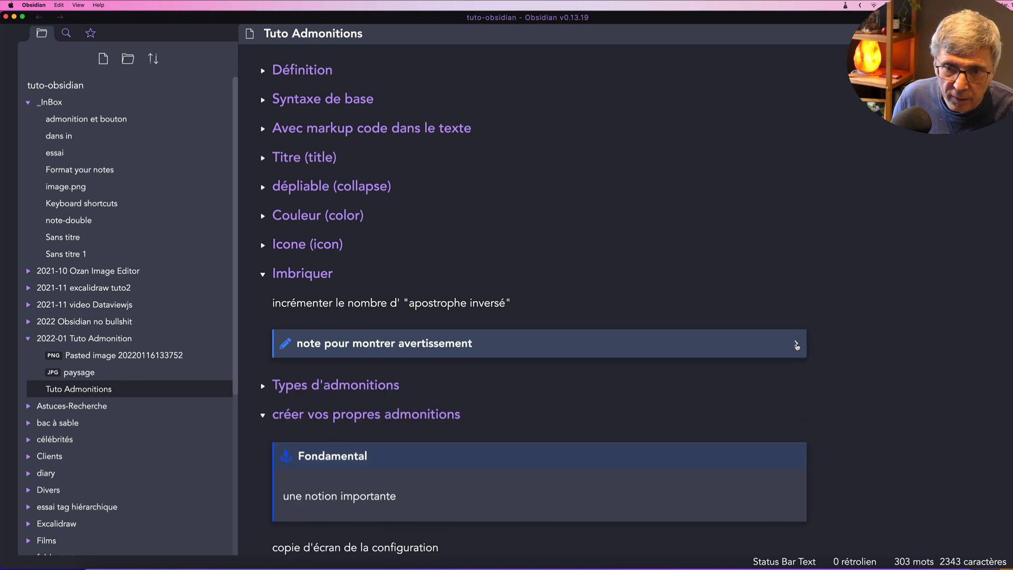
pyautogui.click(797, 344)
pyautogui.click(797, 344)
pyautogui.click(797, 344)
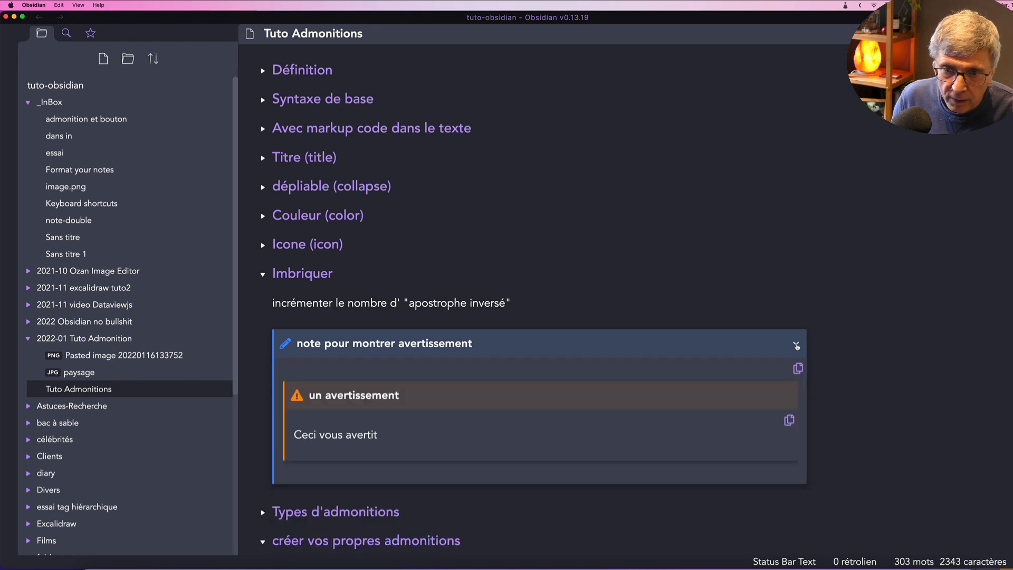
pyautogui.click(796, 344)
pyautogui.click(796, 344)
pyautogui.click(796, 344)
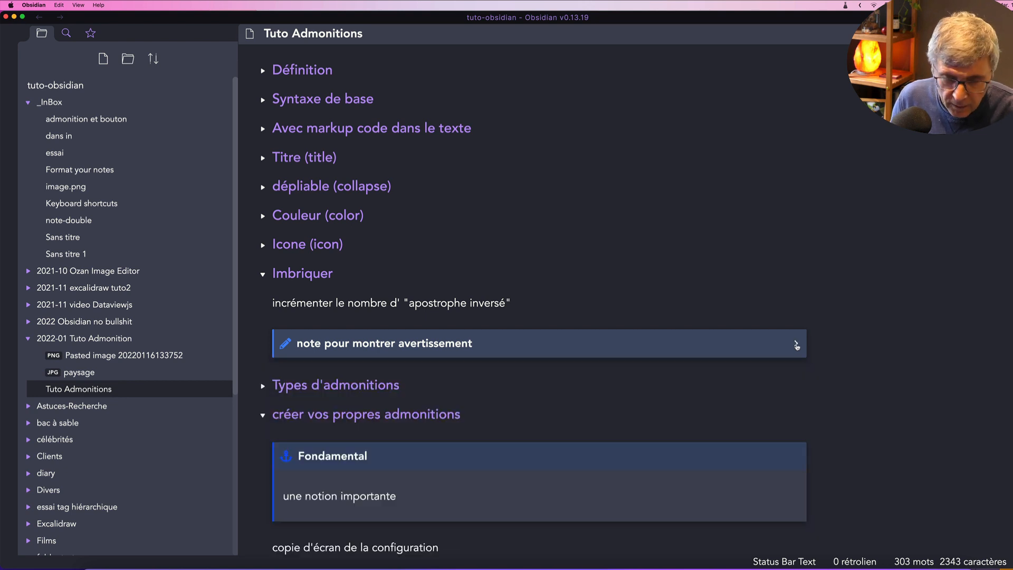
pyautogui.press('super+e')
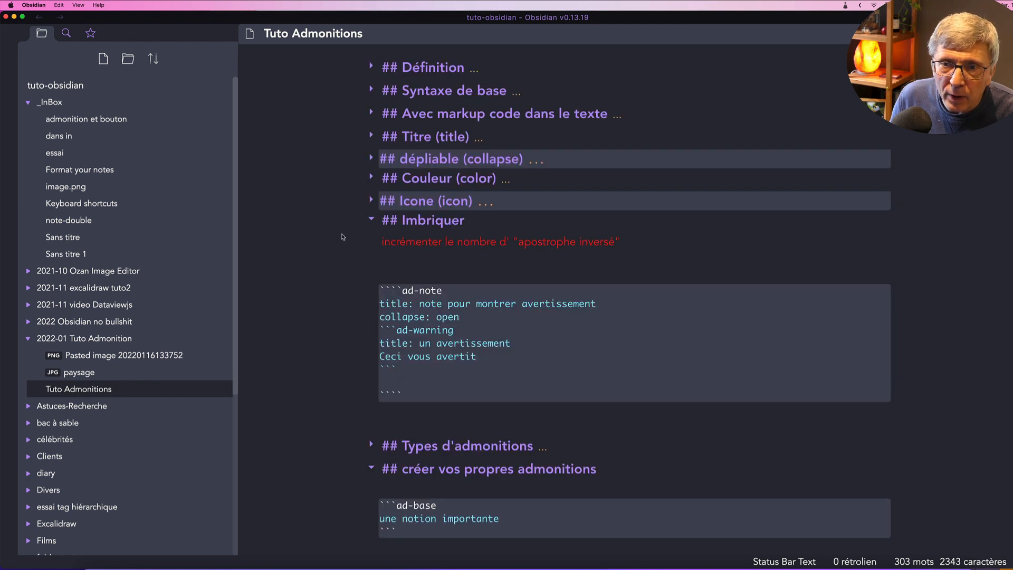
# Fold "Imbriquer", unfold "Types d'admonitions", and review the table of types and aliases with the "astuce" example in preview
pyautogui.click(372, 221)
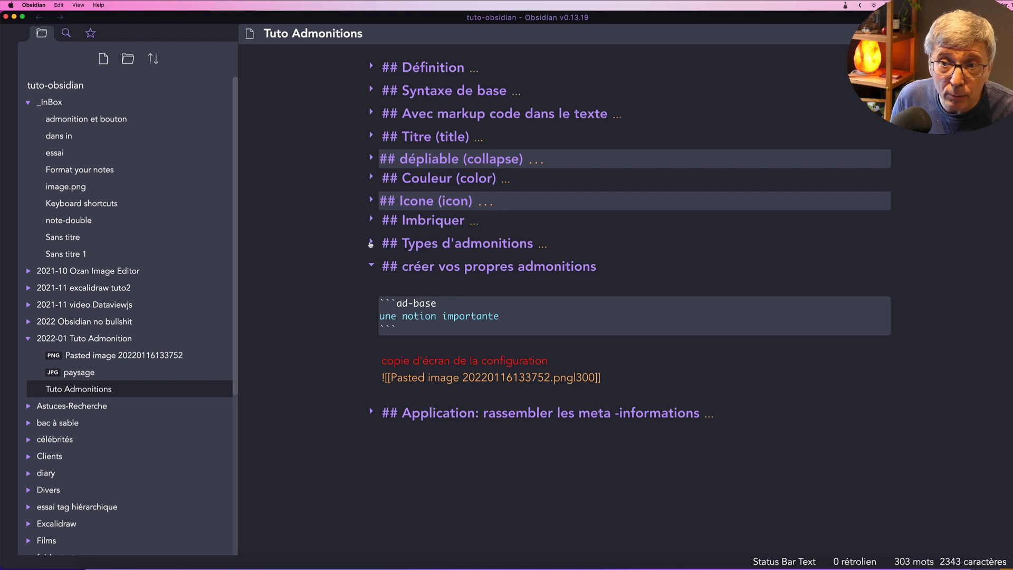
pyautogui.click(371, 244)
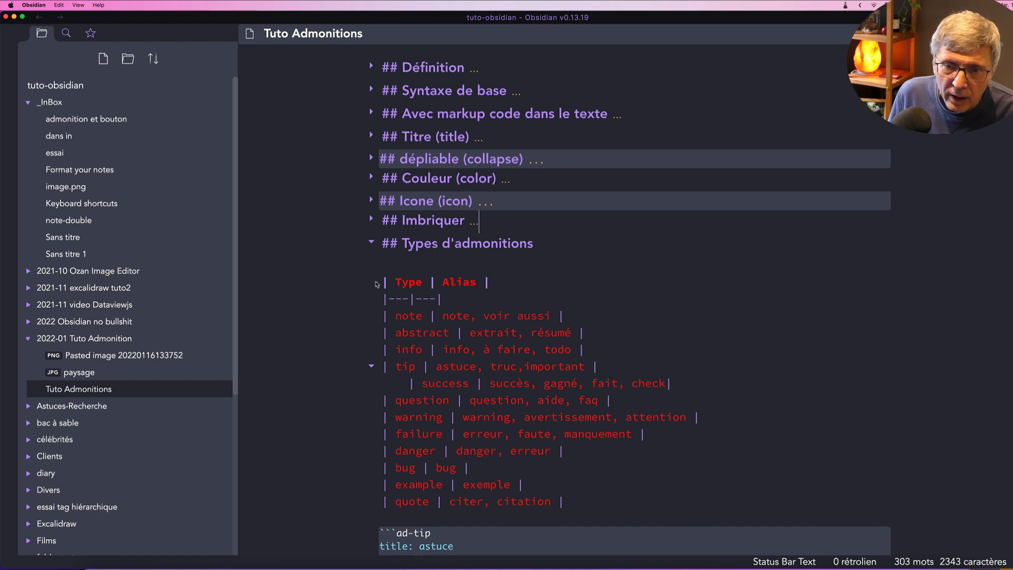
pyautogui.press('super+e')
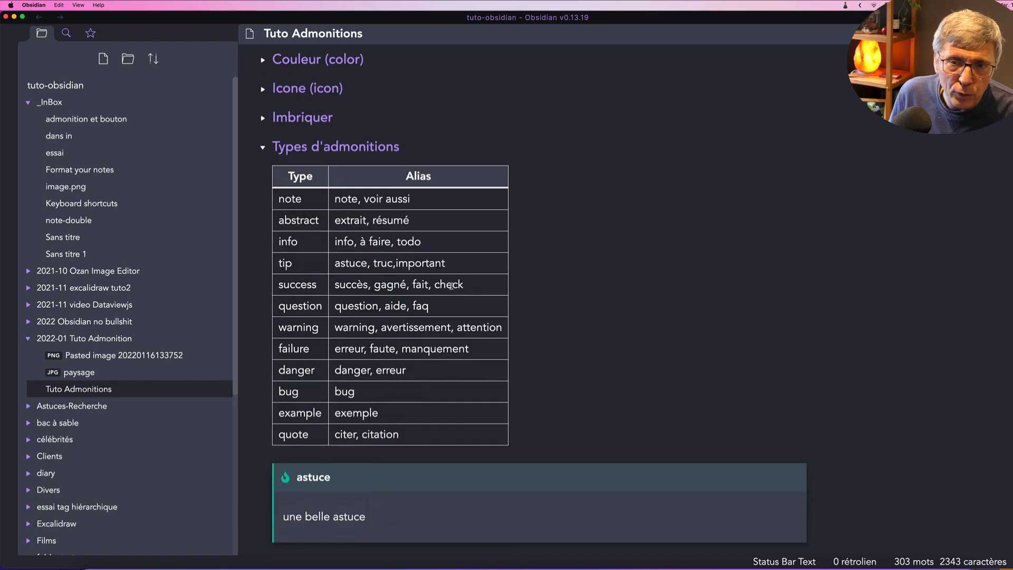
pyautogui.scroll(-1, 451, 286)
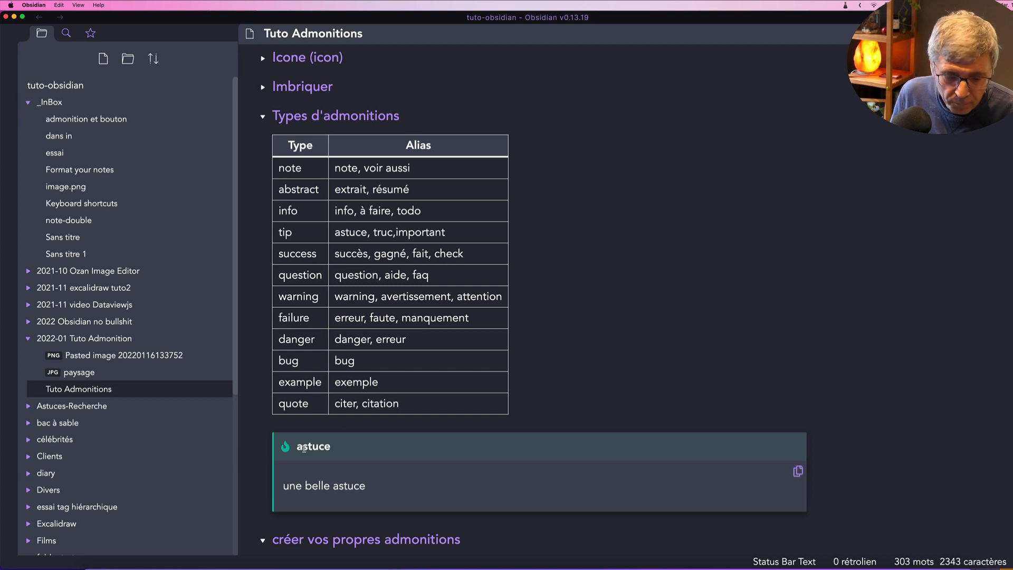
# Examine the ad-tip block's source against the "tip" row of the types table, and preview the "astuce" admonition
pyautogui.press('super+e')
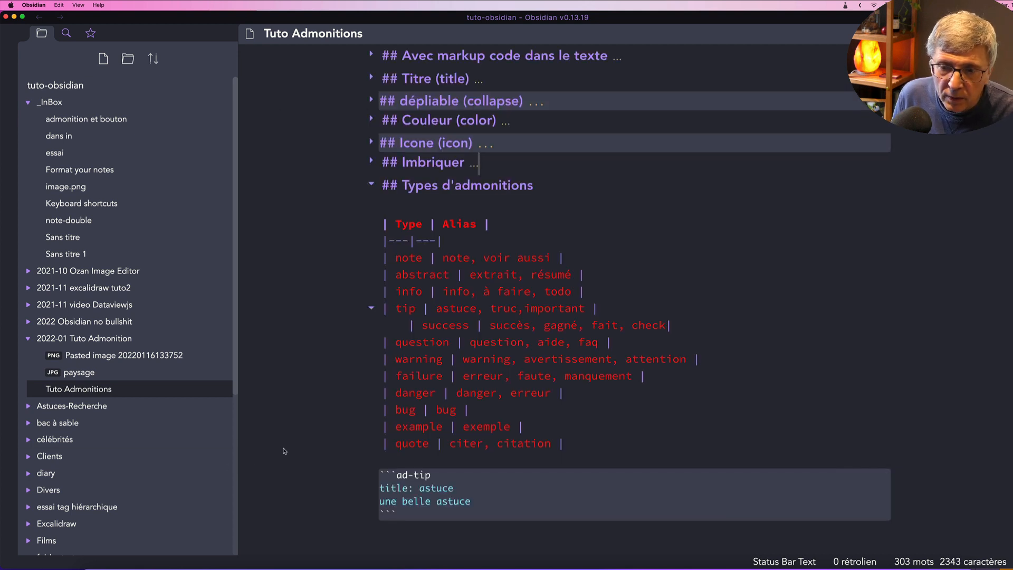
pyautogui.scroll(-3, 358, 446)
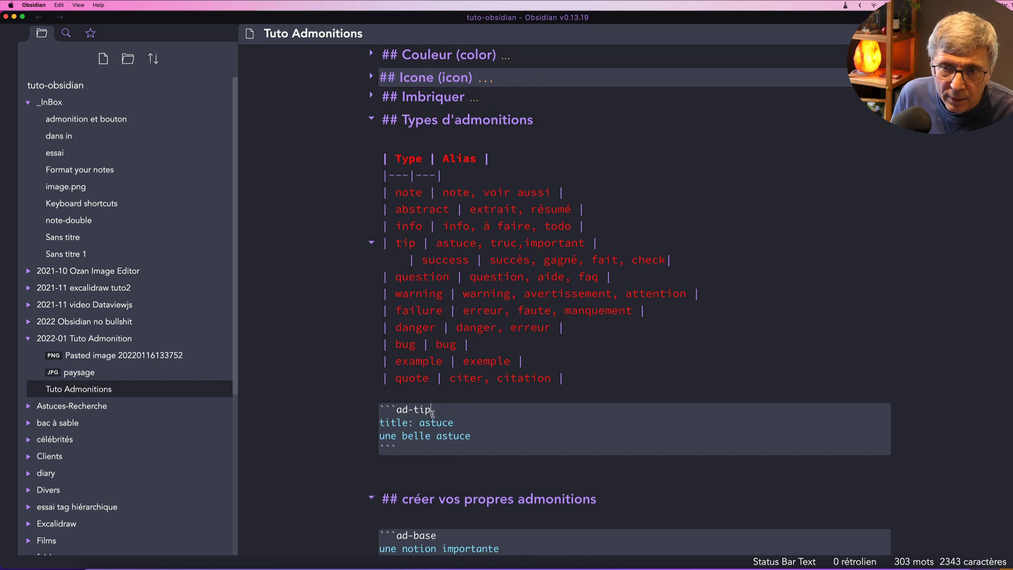
pyautogui.moveTo(431, 410); pyautogui.dragTo(397, 411)
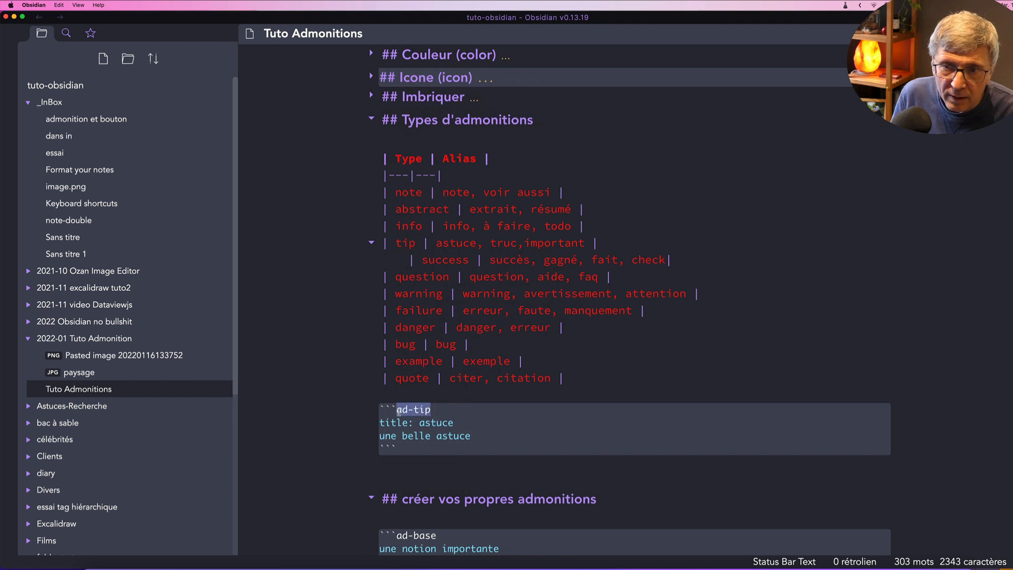
pyautogui.doubleClick(405, 243)
pyautogui.click(446, 410)
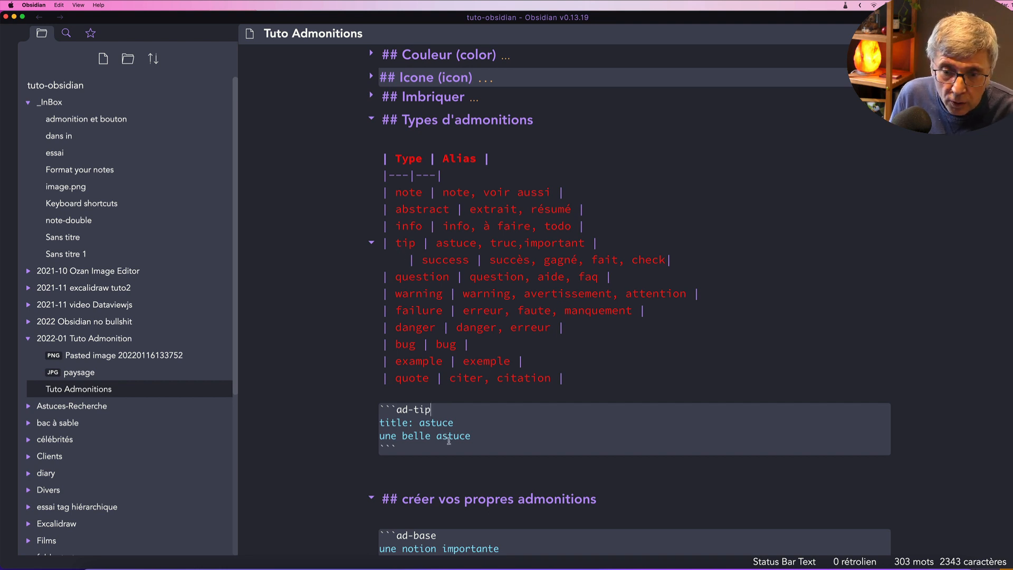
pyautogui.press('super+e')
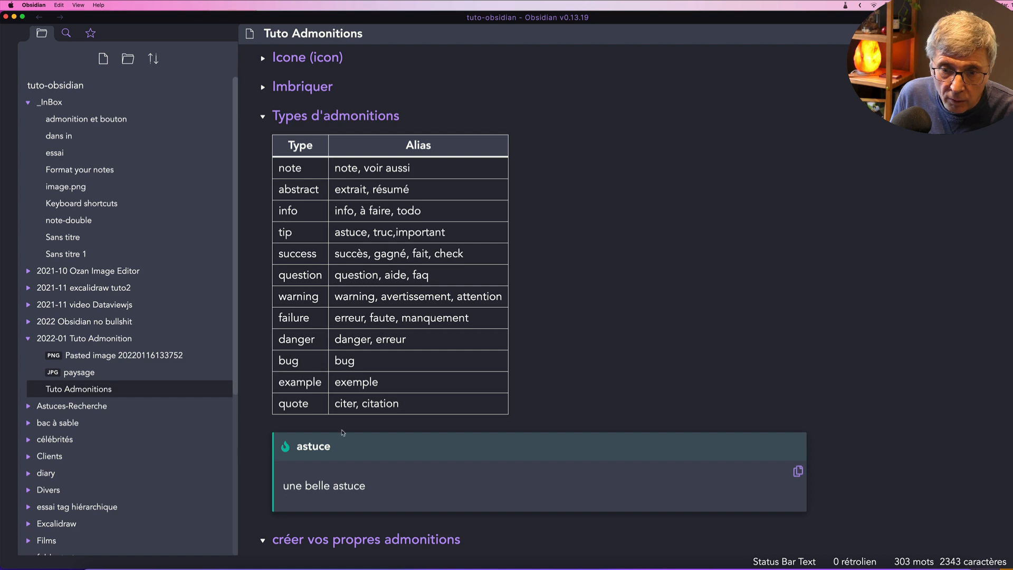
# Change the "astuce" block's type from ad-tip to ad-danger in the source and preview the admonition
pyautogui.press('super+e')
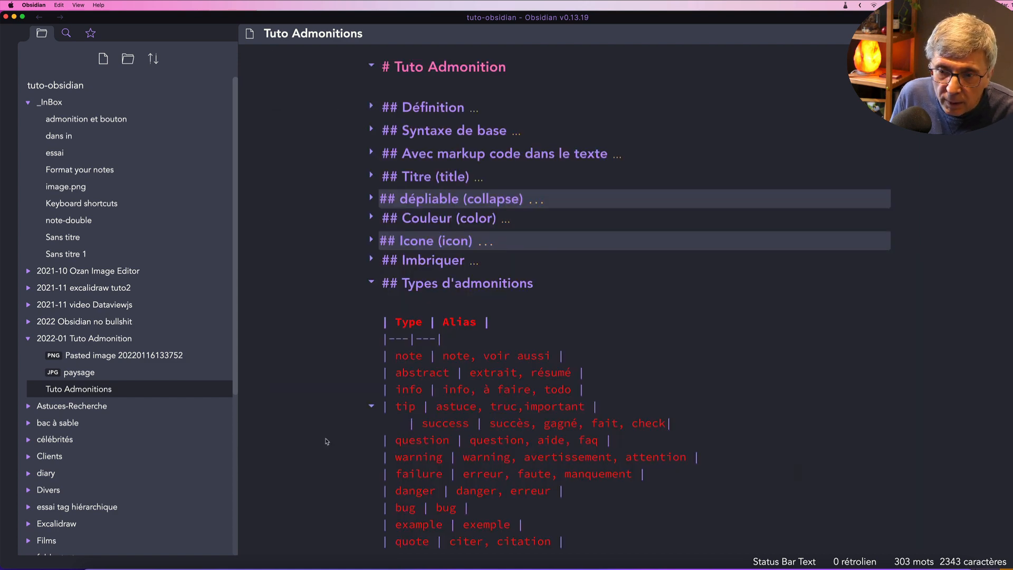
pyautogui.scroll(-5, 411, 388)
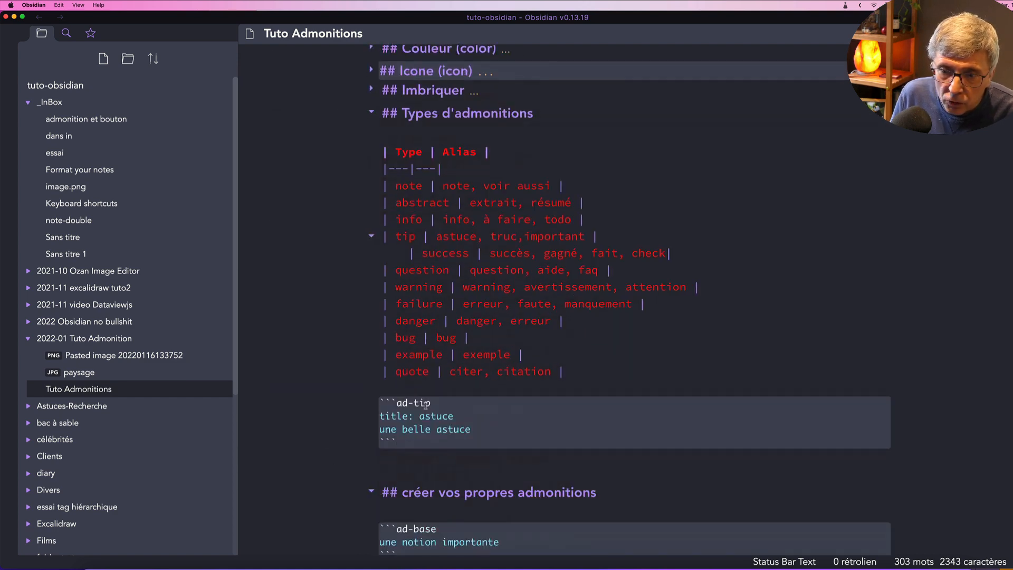
pyautogui.doubleClick(423, 404)
pyautogui.write('dangezer')
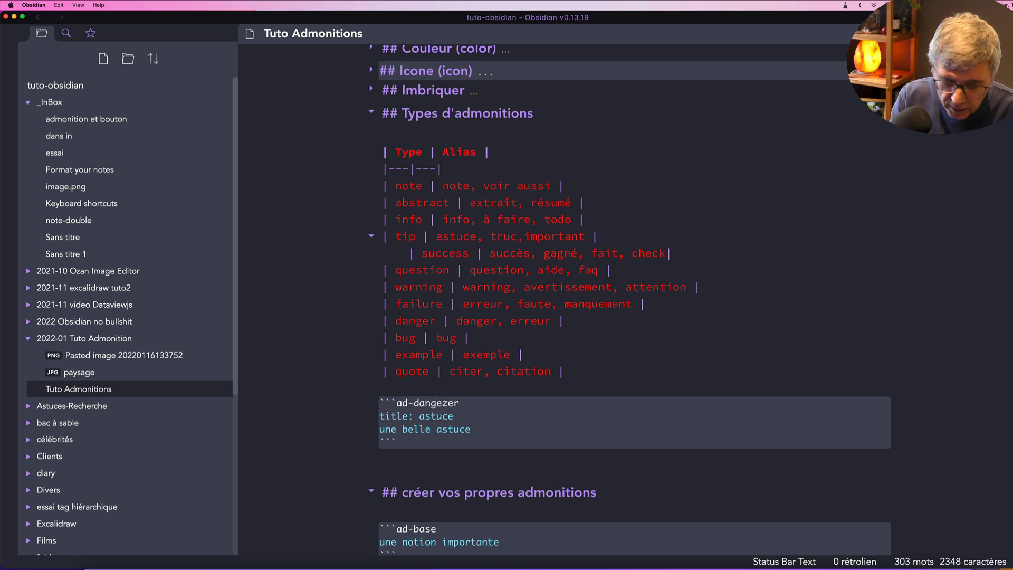
pyautogui.press('BackSpace')
pyautogui.press('BackSpace')
pyautogui.press('BackSpace')
pyautogui.write('r')
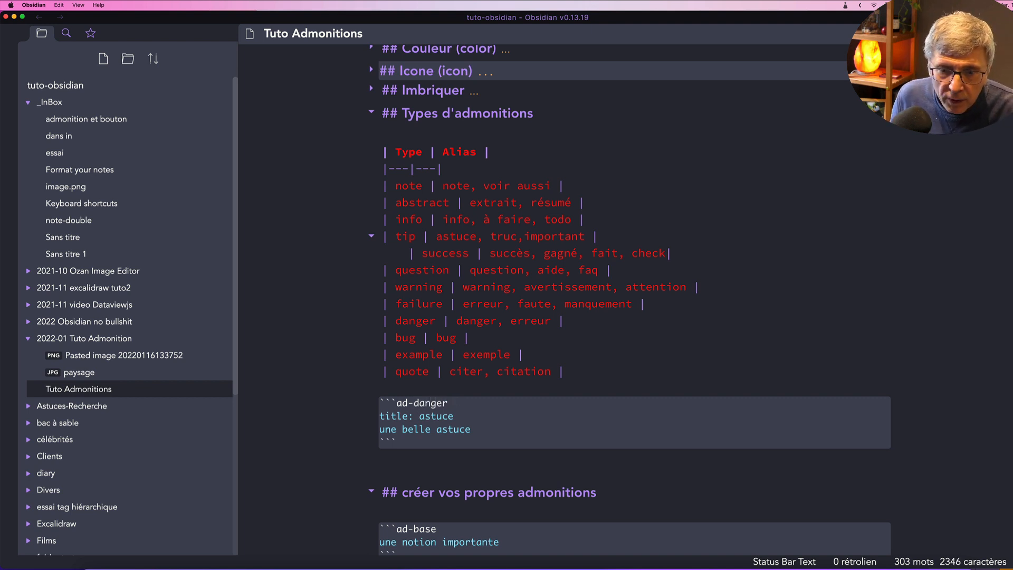
pyautogui.press('super+e')
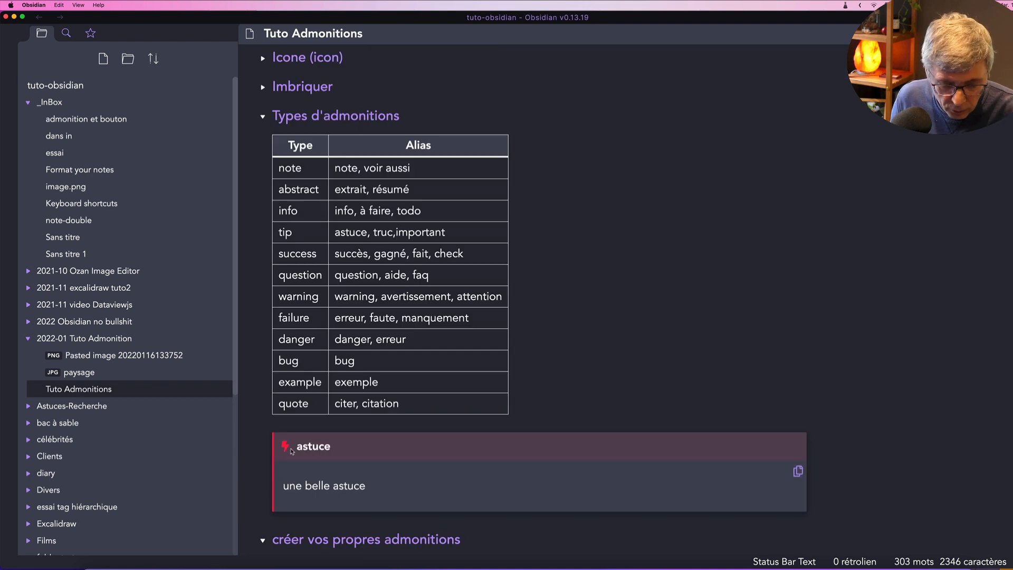
# Extend the ad-danger block's title to "astuce à ne pas oublier" in the source and preview the admonition
pyautogui.press('super+e')
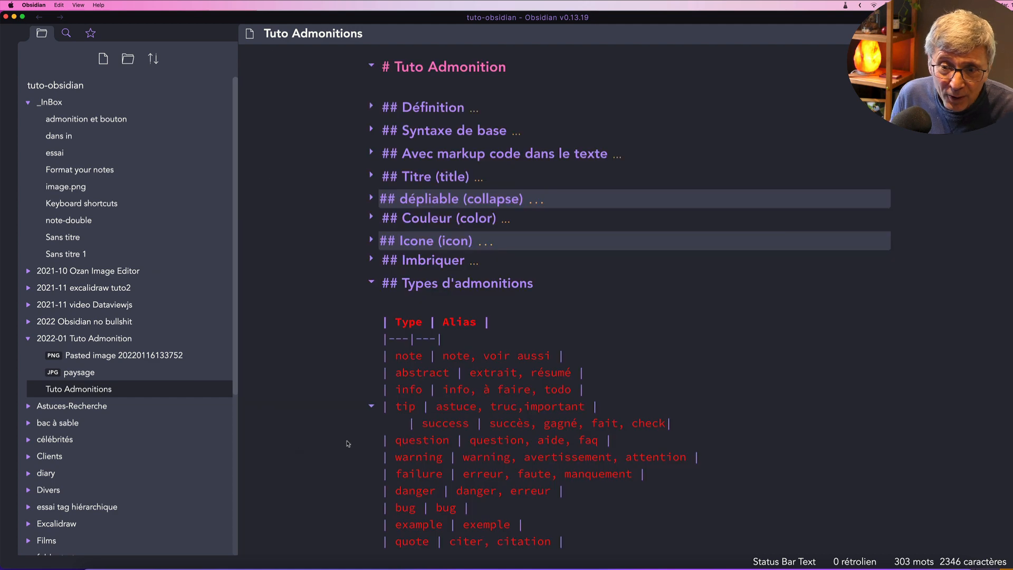
pyautogui.scroll(-4, 465, 378)
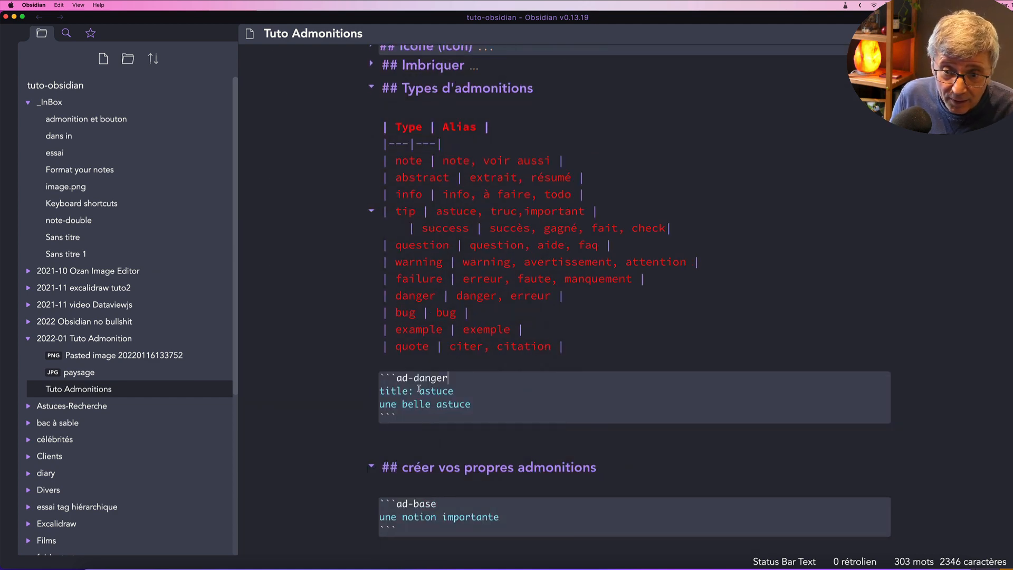
pyautogui.doubleClick(427, 391)
pyautogui.click(464, 391)
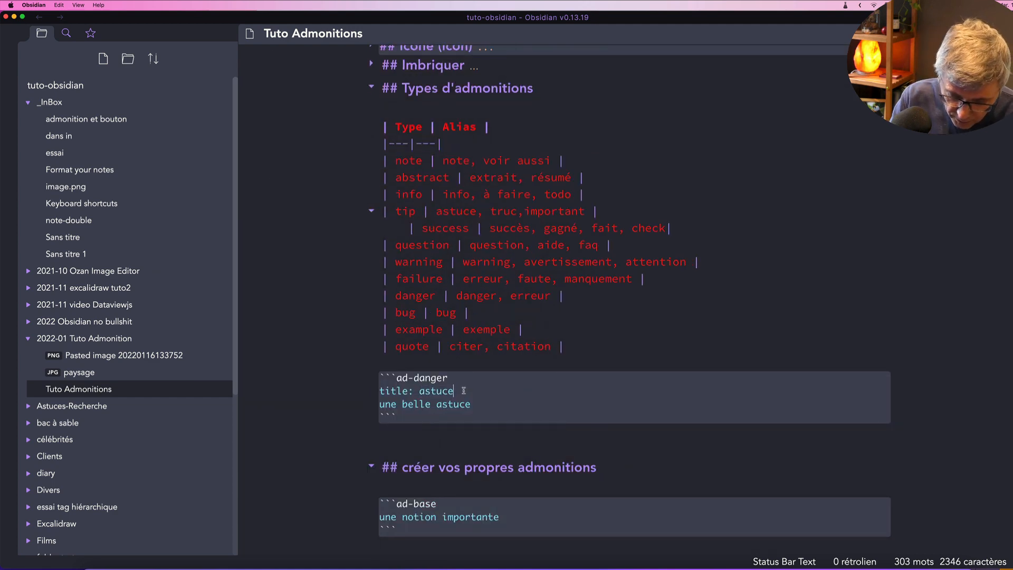
pyautogui.write('à ne pa')
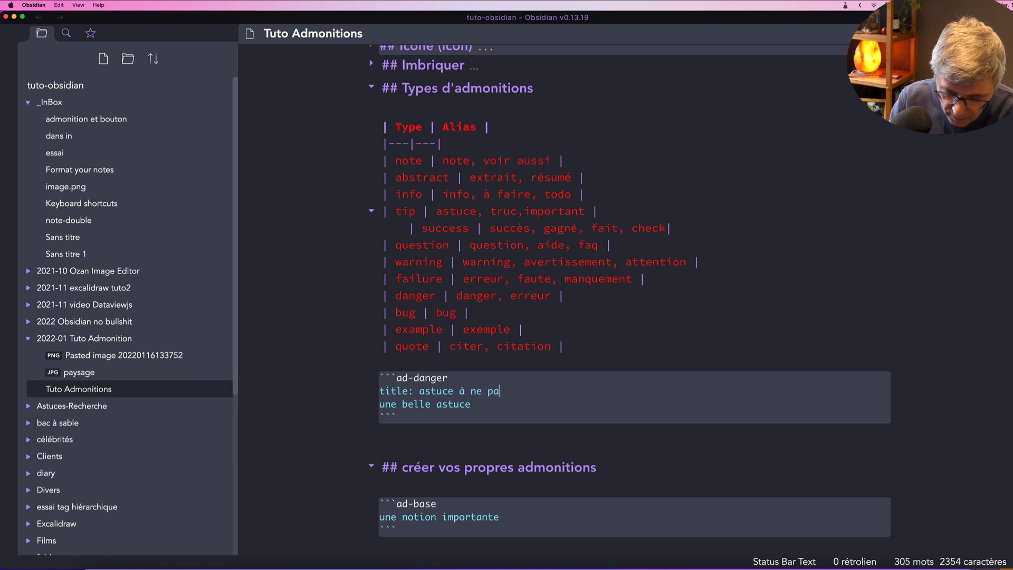
pyautogui.write('s oublier')
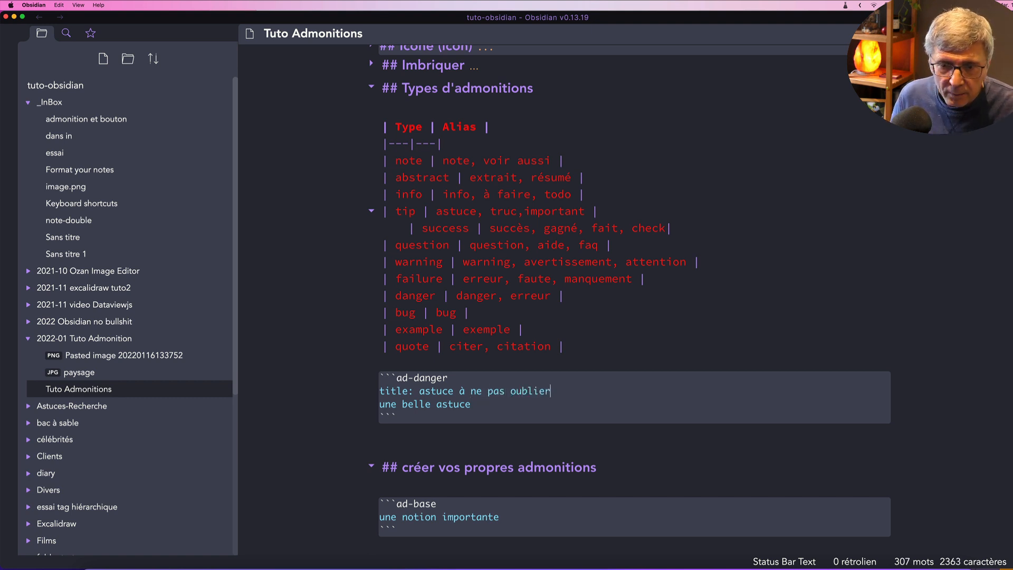
pyautogui.press('super+e')
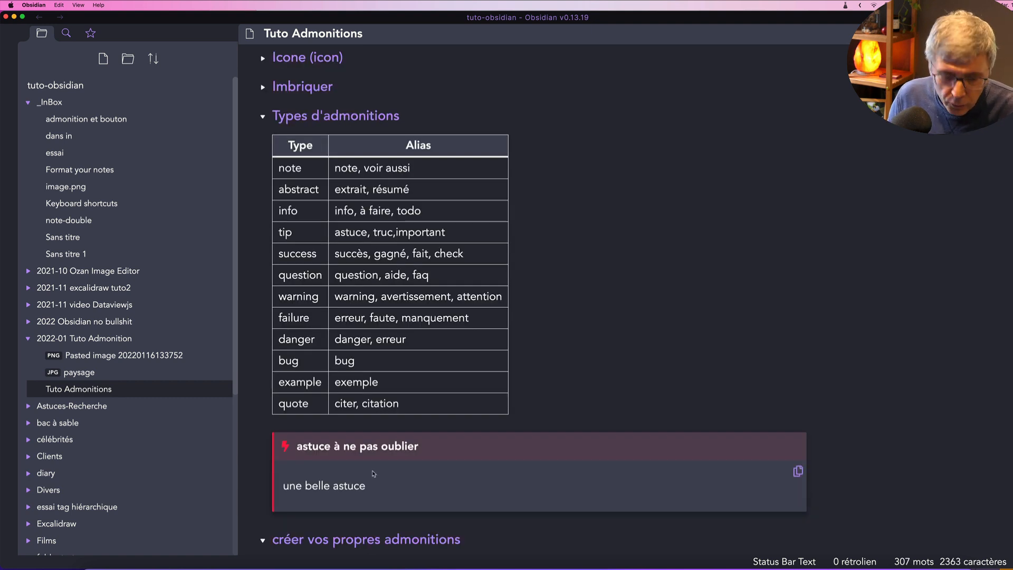
# Fold "Types d'admonitions", preview "créer vos propres admonitions", and open the custom Base admonition for editing in the Admonition plugin settings
pyautogui.press('super+e')
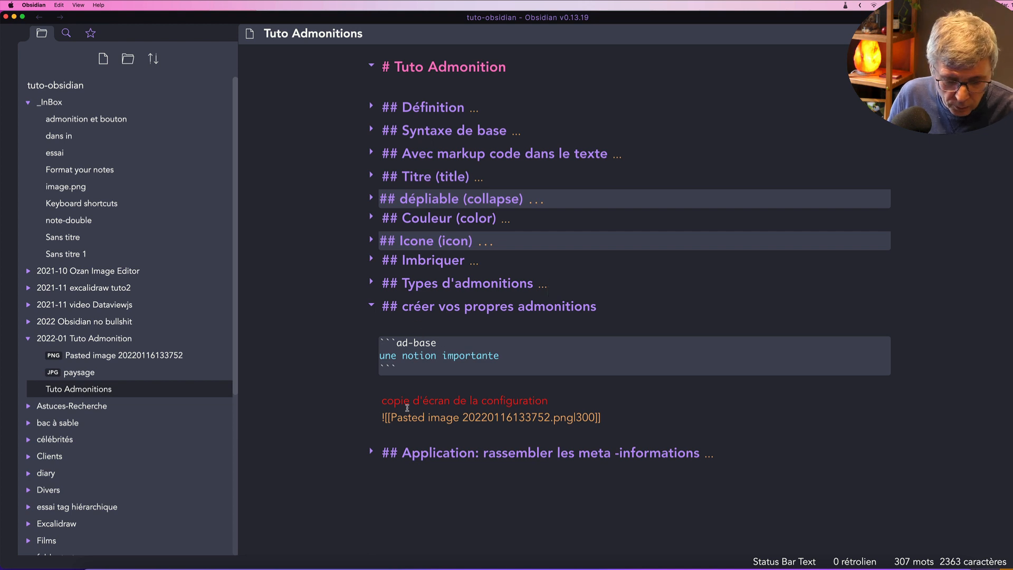
pyautogui.press('super+e')
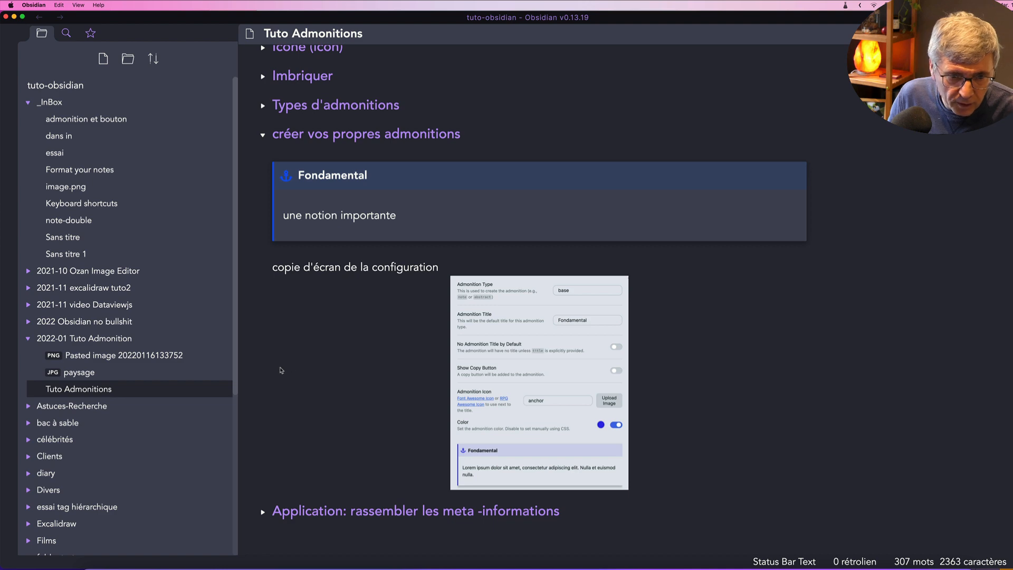
pyautogui.click(9, 516)
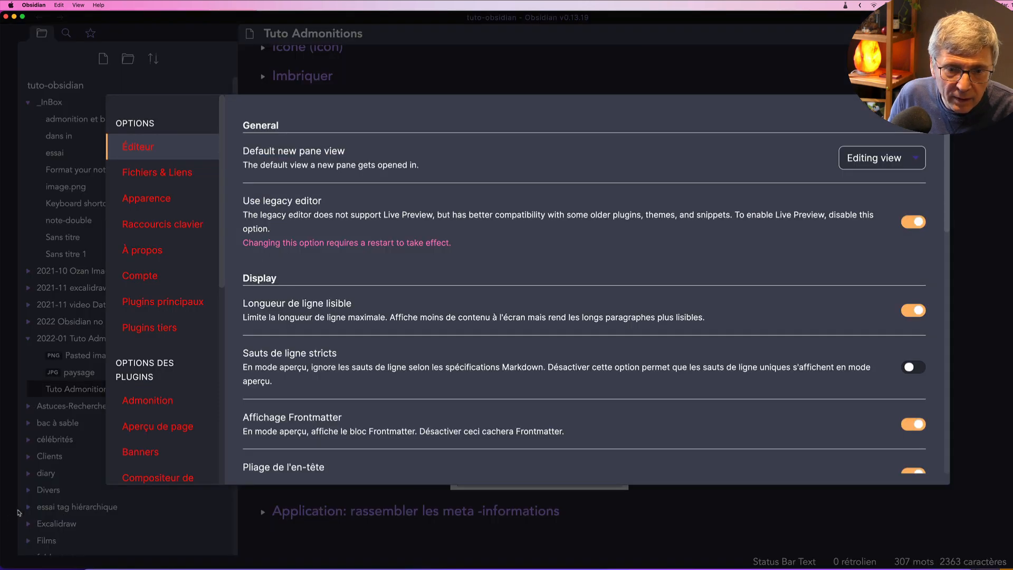
pyautogui.click(148, 401)
pyautogui.scroll(-5, 353, 367)
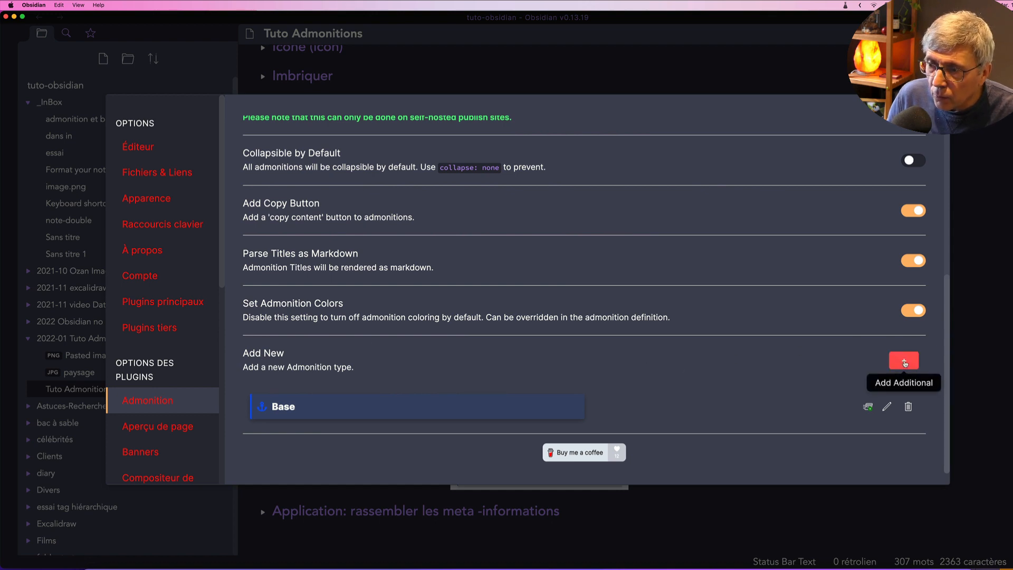
pyautogui.click(887, 406)
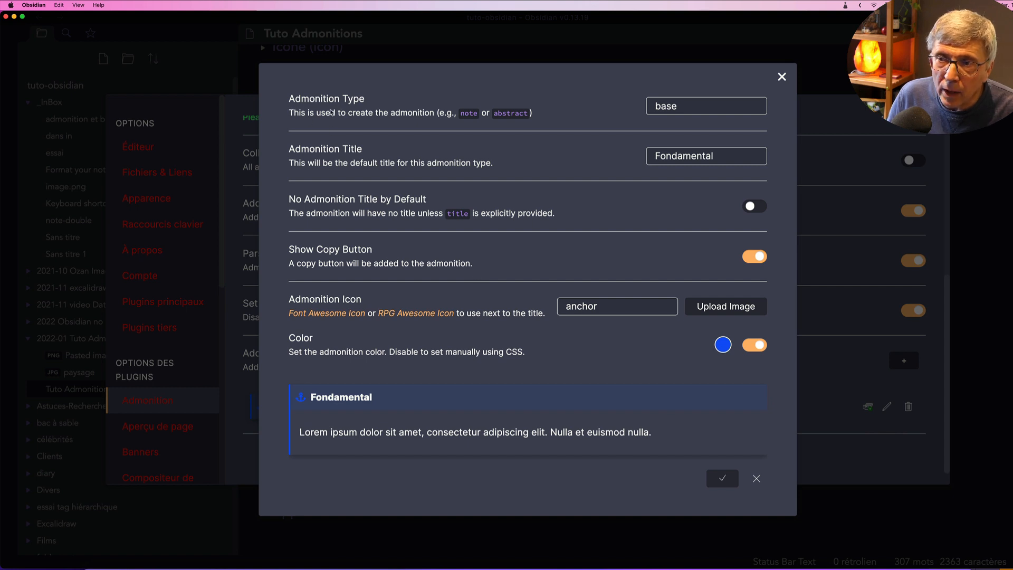
# Set the custom admonition's type to "basique" and its default title to "Notion Fondamentale"
pyautogui.moveTo(681, 107); pyautogui.dragTo(640, 109)
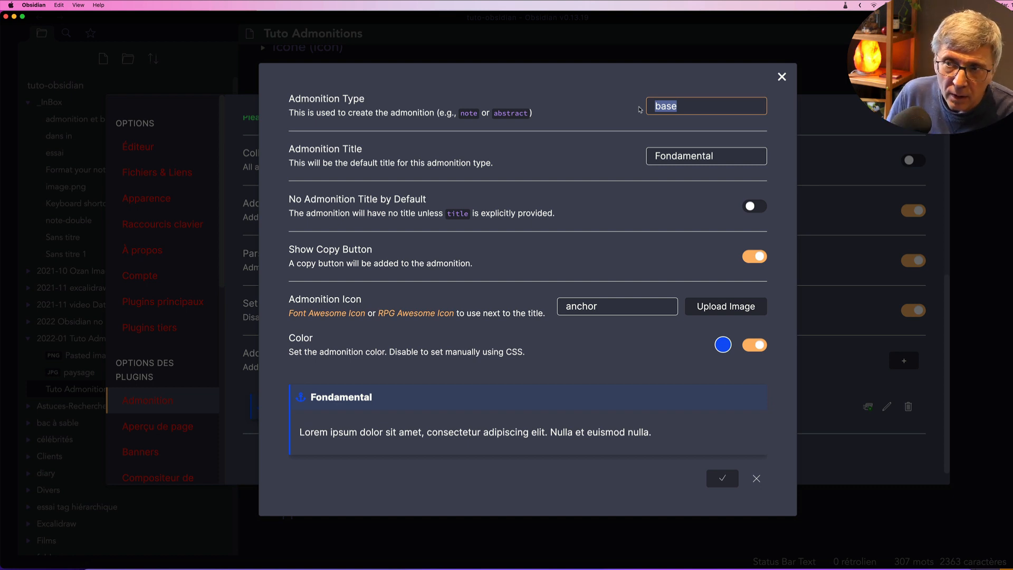
pyautogui.click(678, 106)
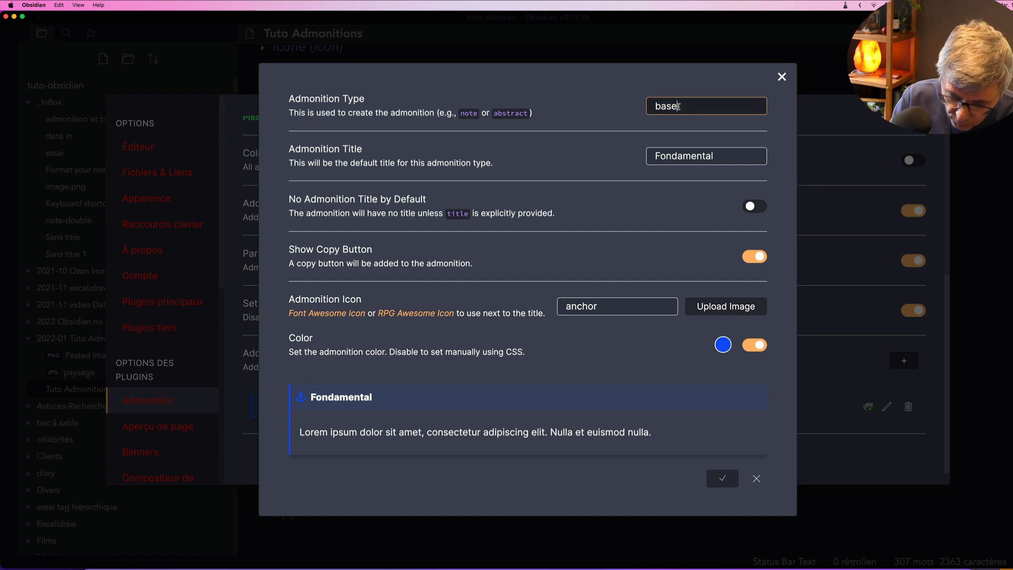
pyautogui.press('BackSpace')
pyautogui.write('ique')
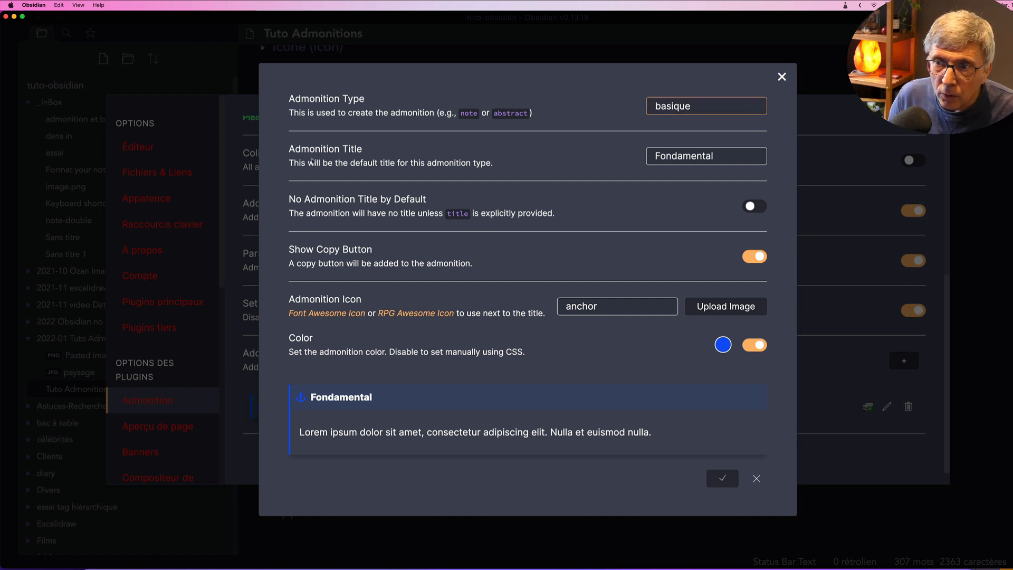
pyautogui.click(653, 156)
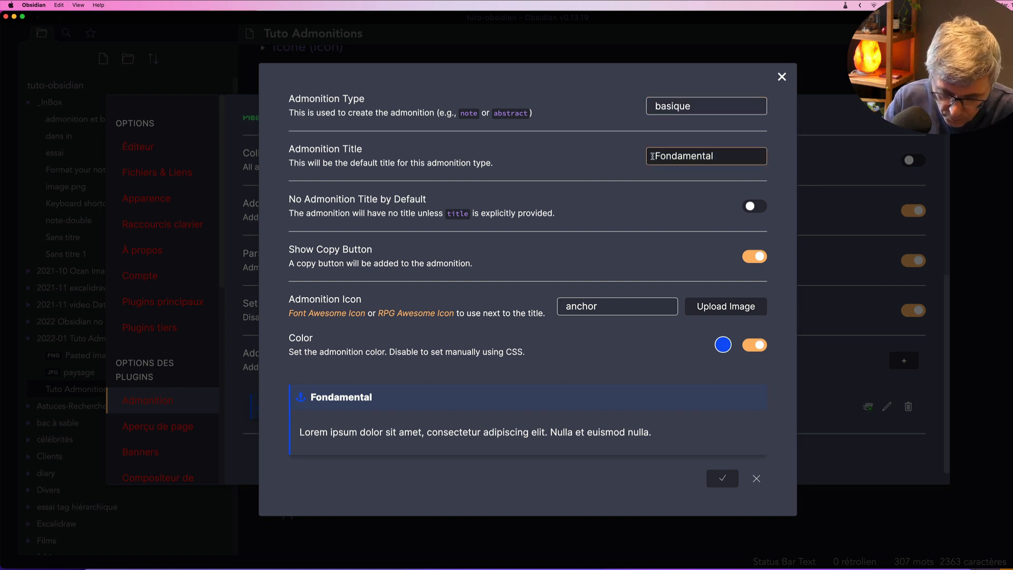
pyautogui.write('Notion')
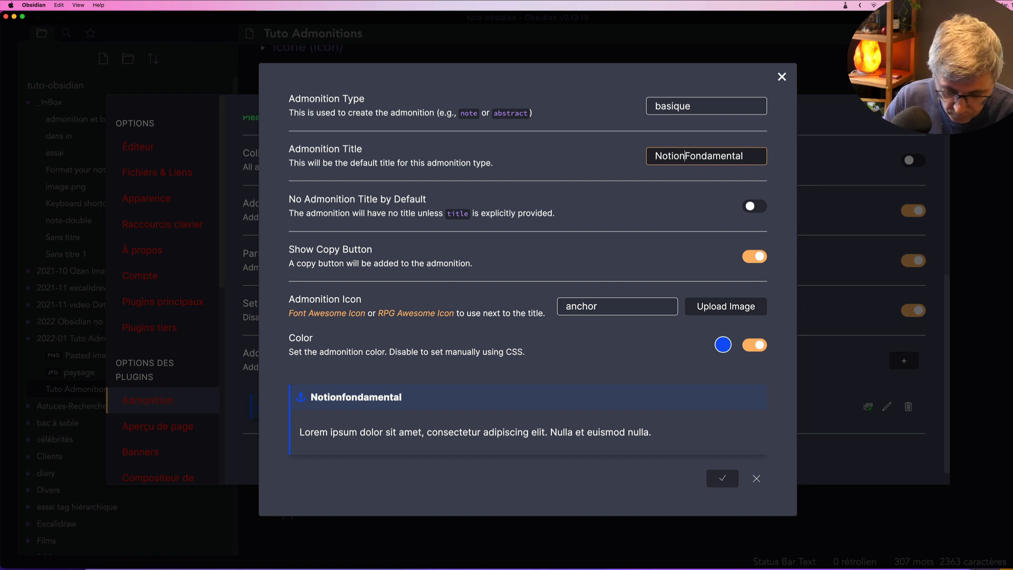
pyautogui.write(' Fondam')
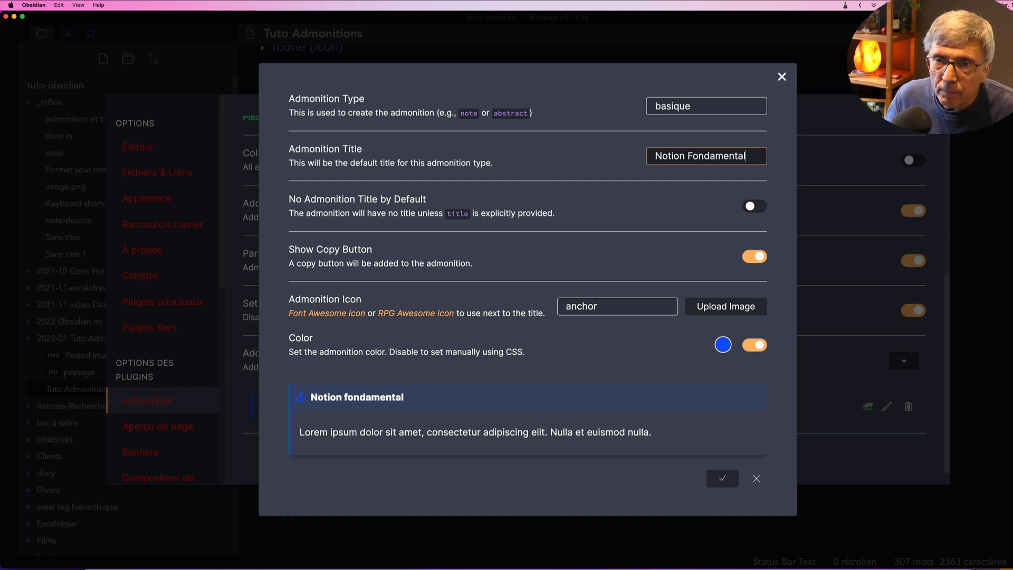
pyautogui.write('e')
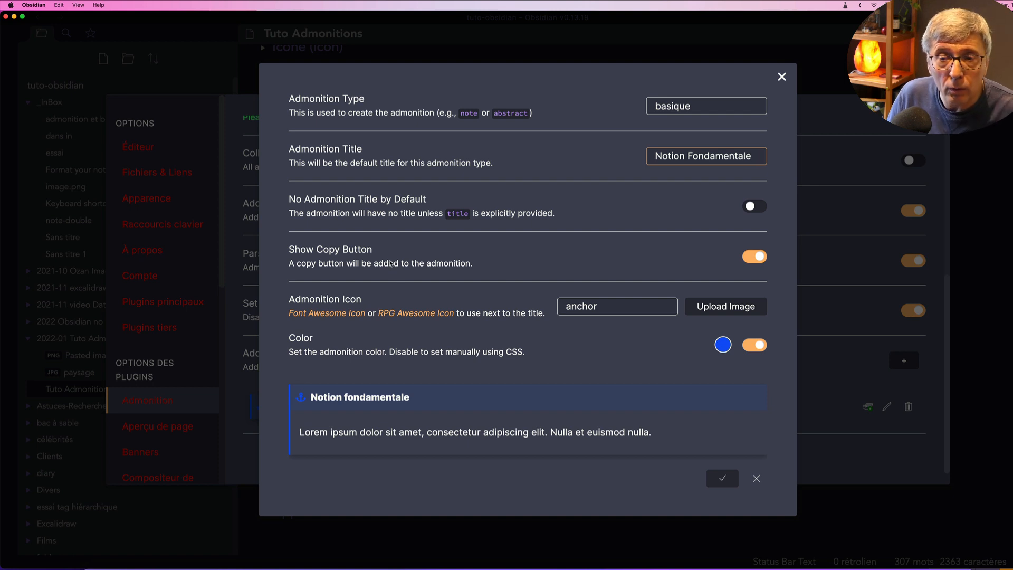
# Turn off the custom admonition's copy button and highlight its "anchor" icon name
pyautogui.click(755, 257)
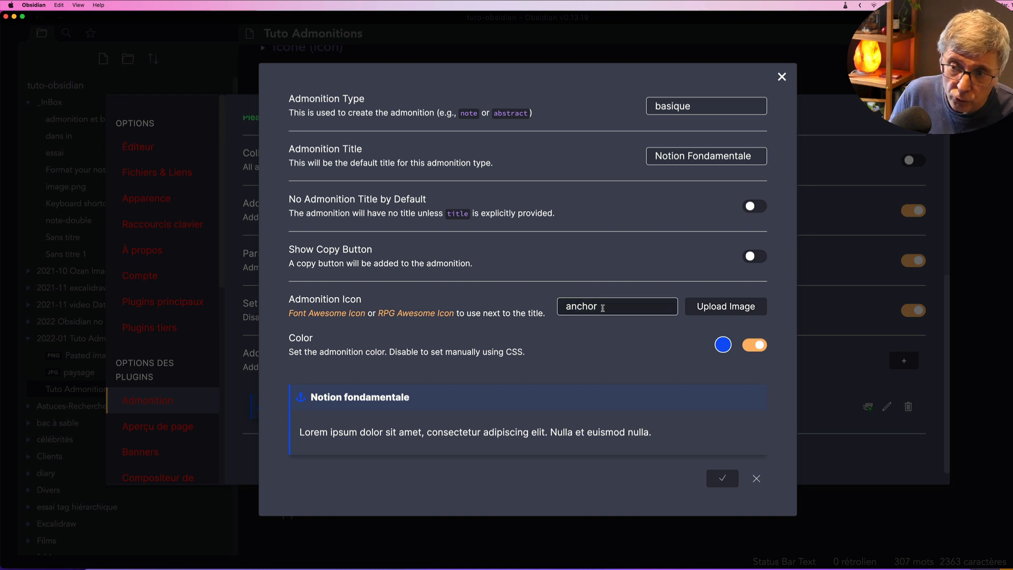
pyautogui.moveTo(602, 307); pyautogui.dragTo(553, 307)
pyautogui.click(539, 293)
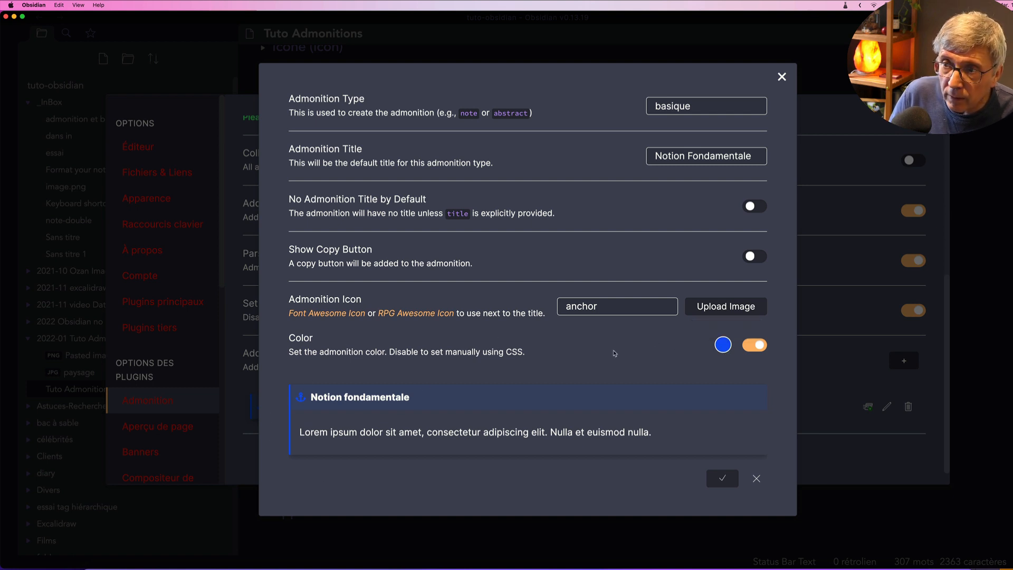
# Set the custom admonition's color to red (RGB 244, 13, 1), save the definition and close the settings
pyautogui.click(721, 346)
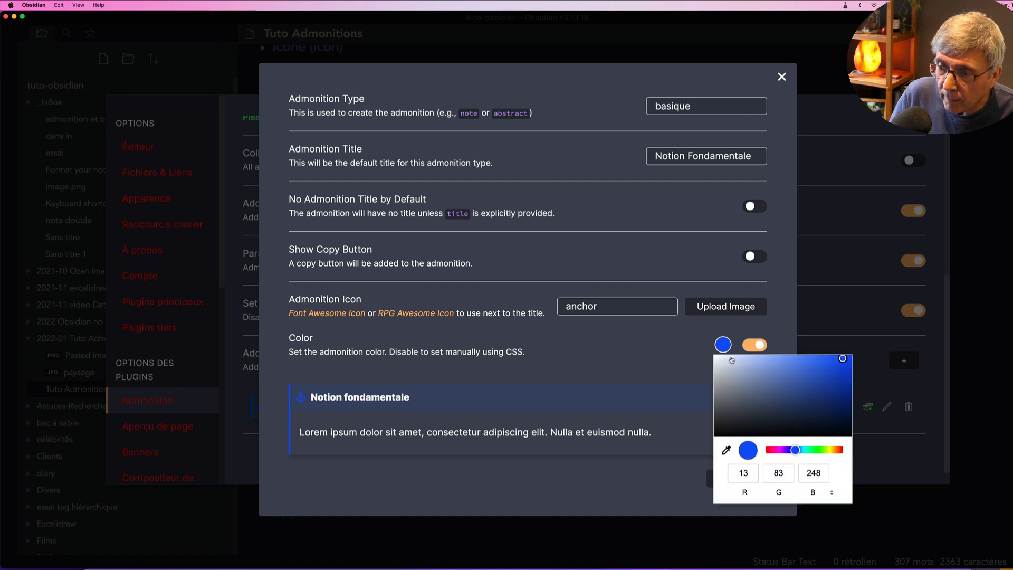
pyautogui.click(776, 451)
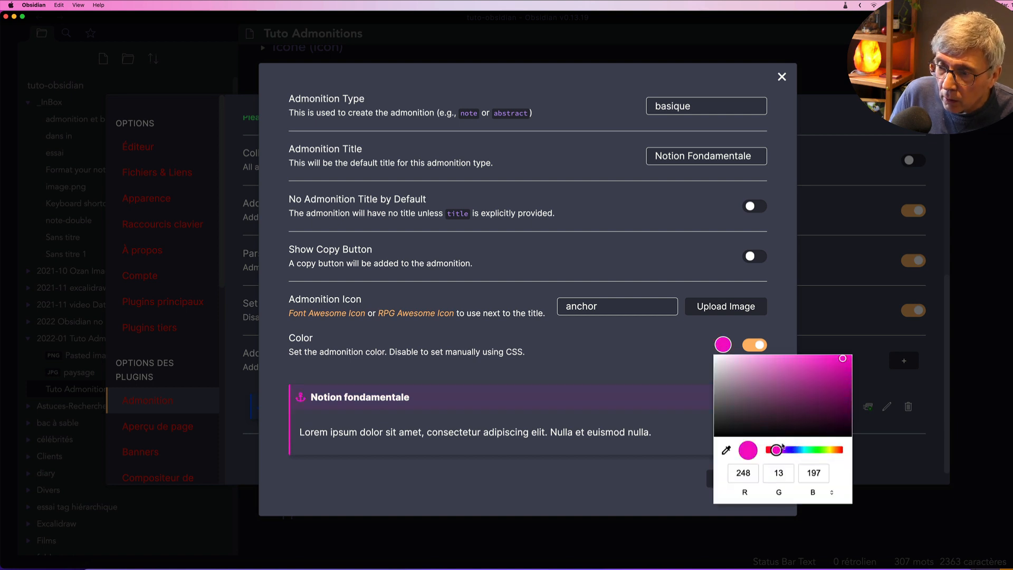
pyautogui.moveTo(777, 451); pyautogui.dragTo(772, 450)
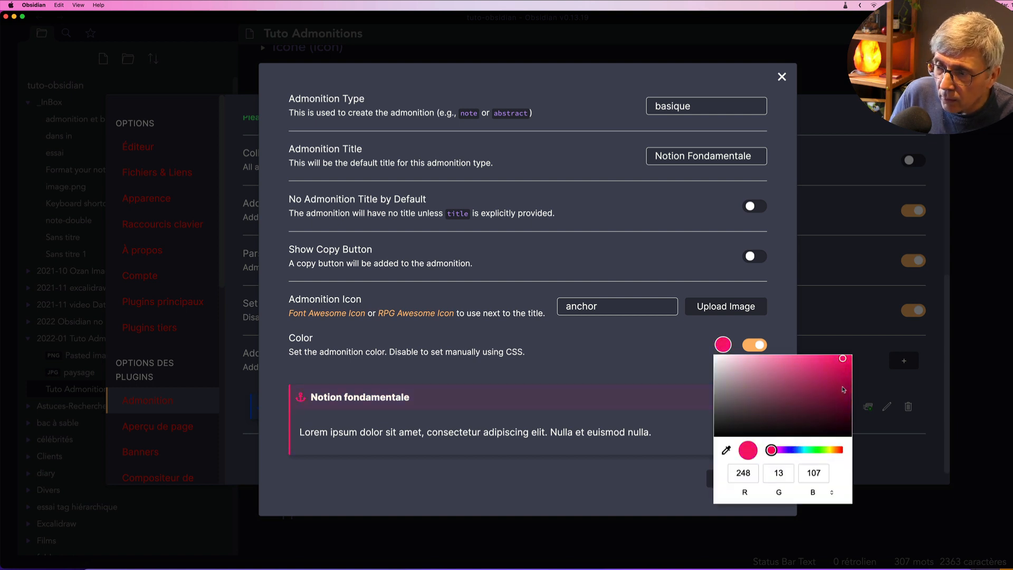
pyautogui.click(842, 451)
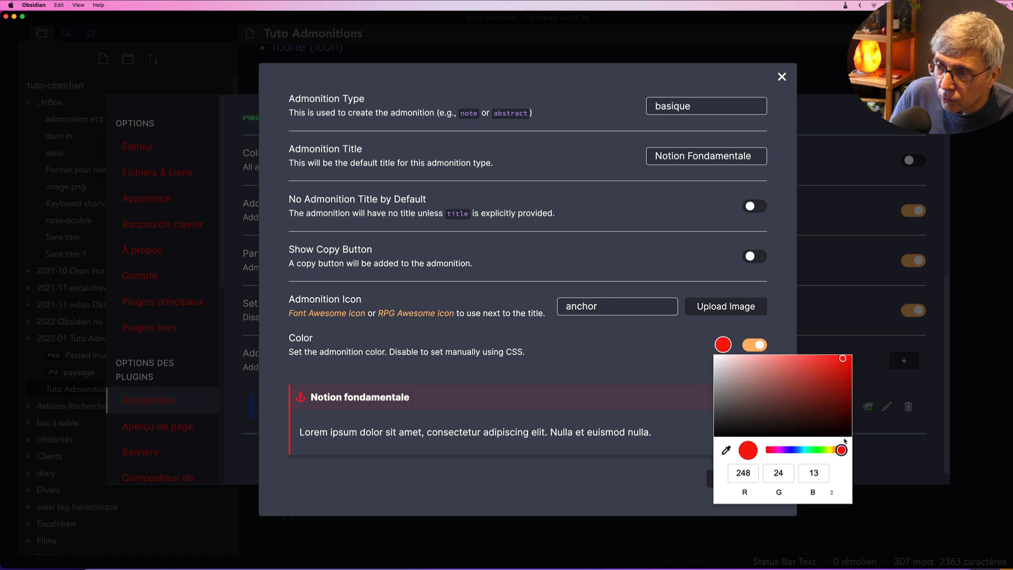
pyautogui.click(850, 361)
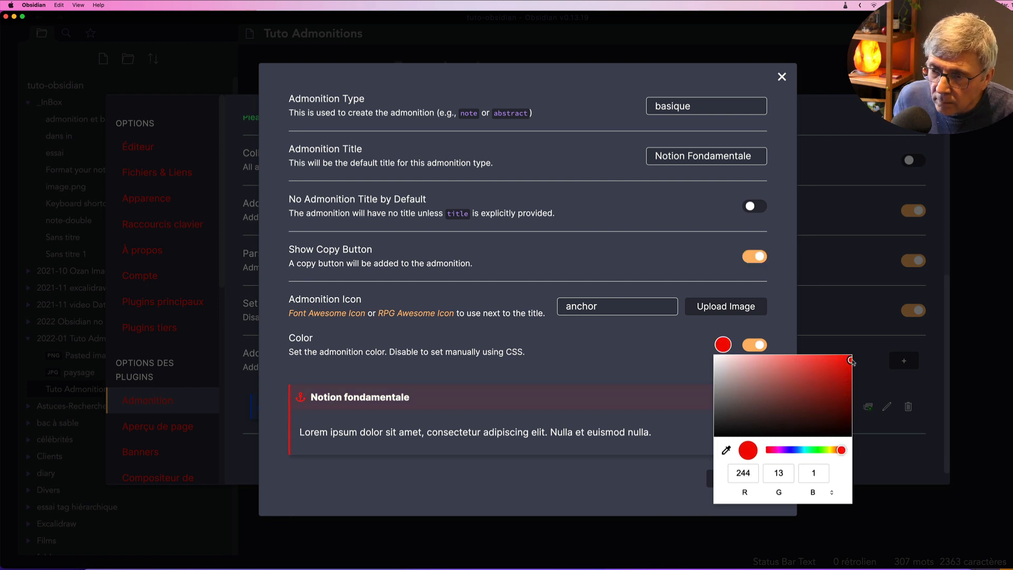
pyautogui.click(620, 369)
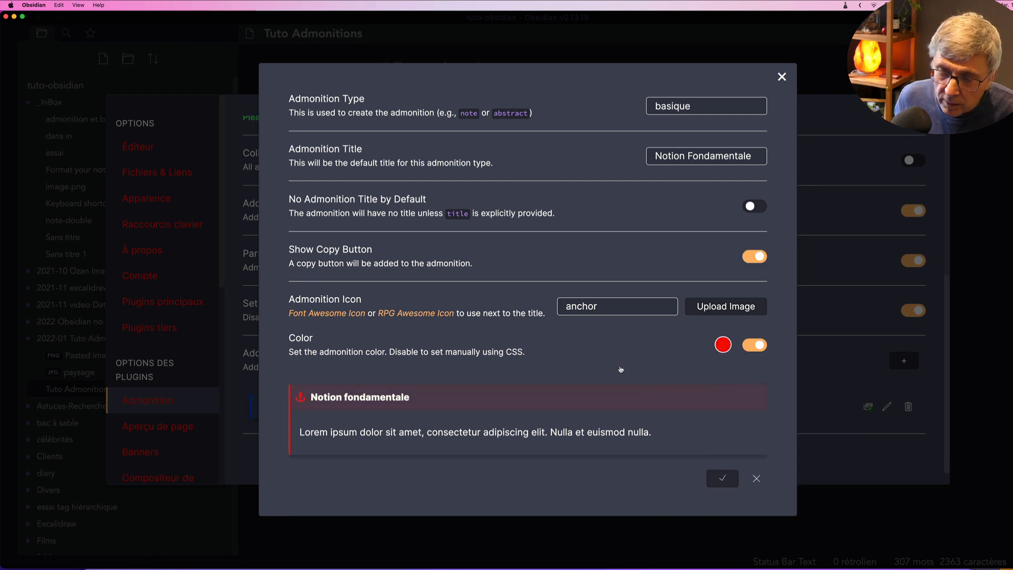
pyautogui.click(724, 480)
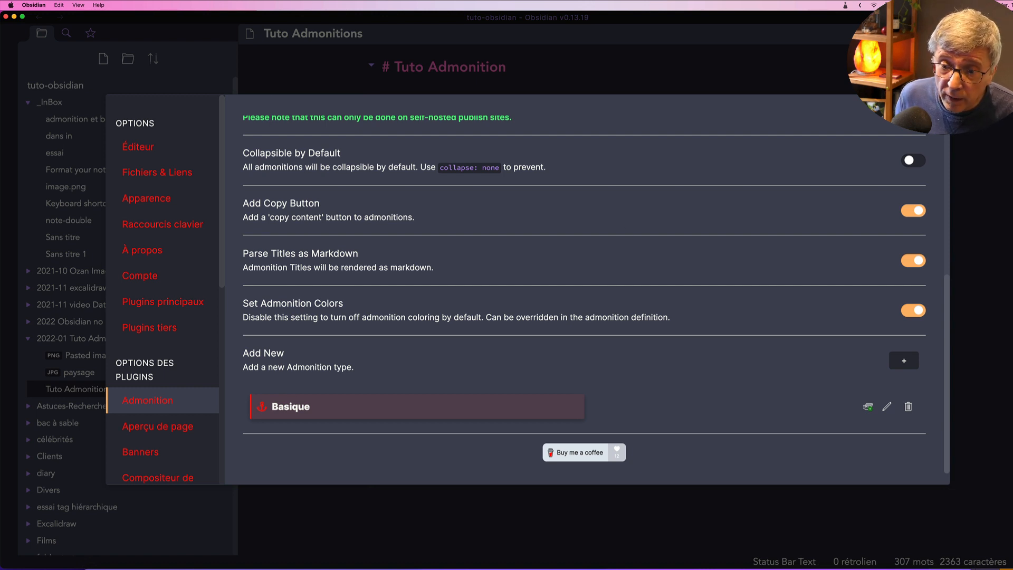
pyautogui.press('Escape')
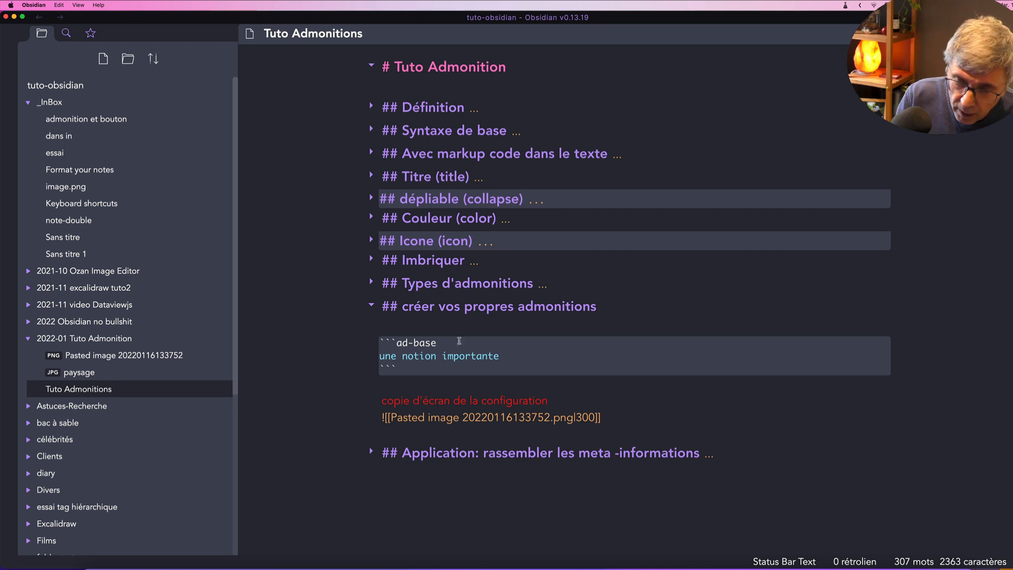
# Change the ad-base block's type to ad-basique and add the line "title: ne pas oublier" above its text
pyautogui.press('BackSpace')
pyautogui.write('ique')
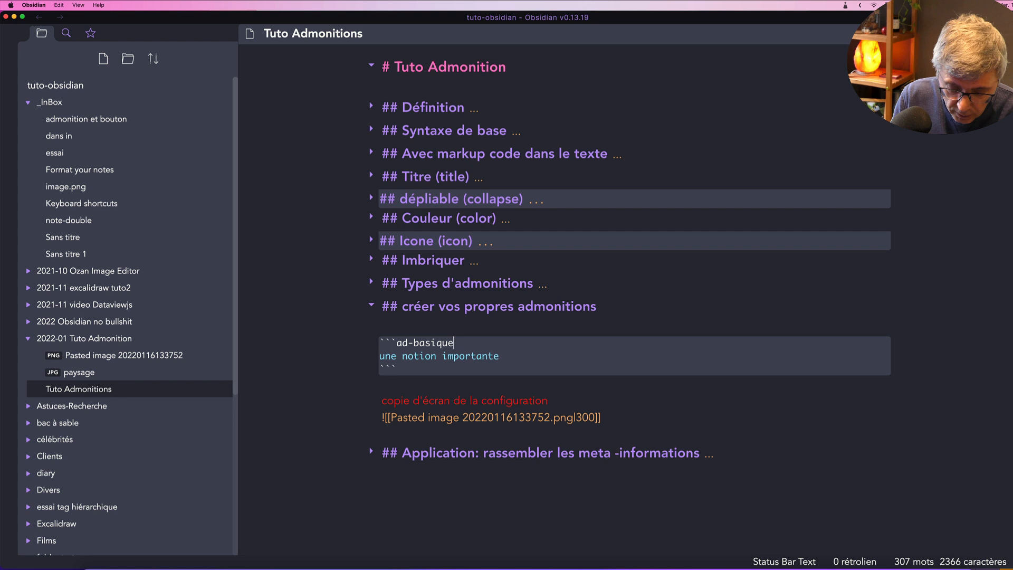
pyautogui.press('Return')
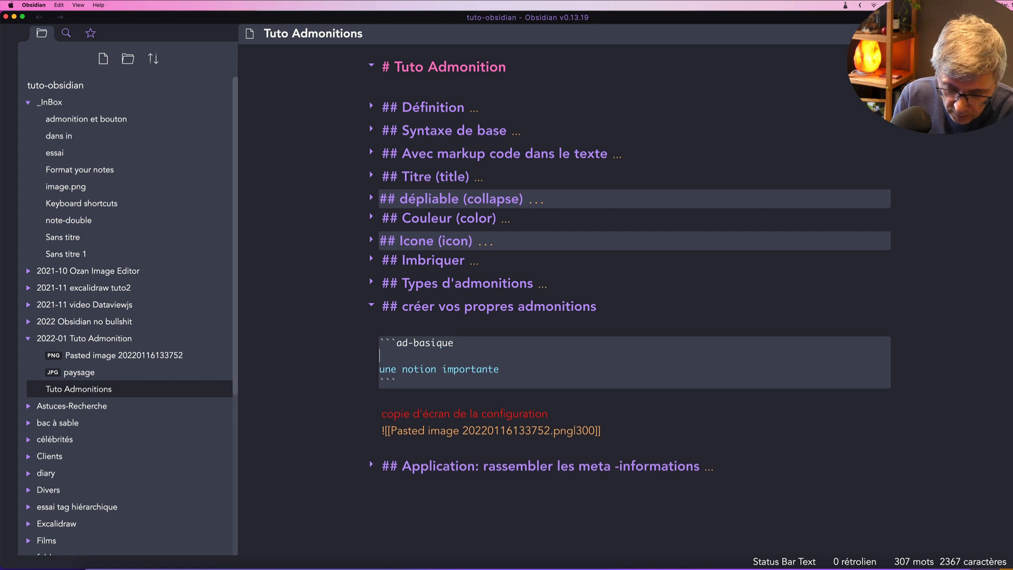
pyautogui.write('Titl')
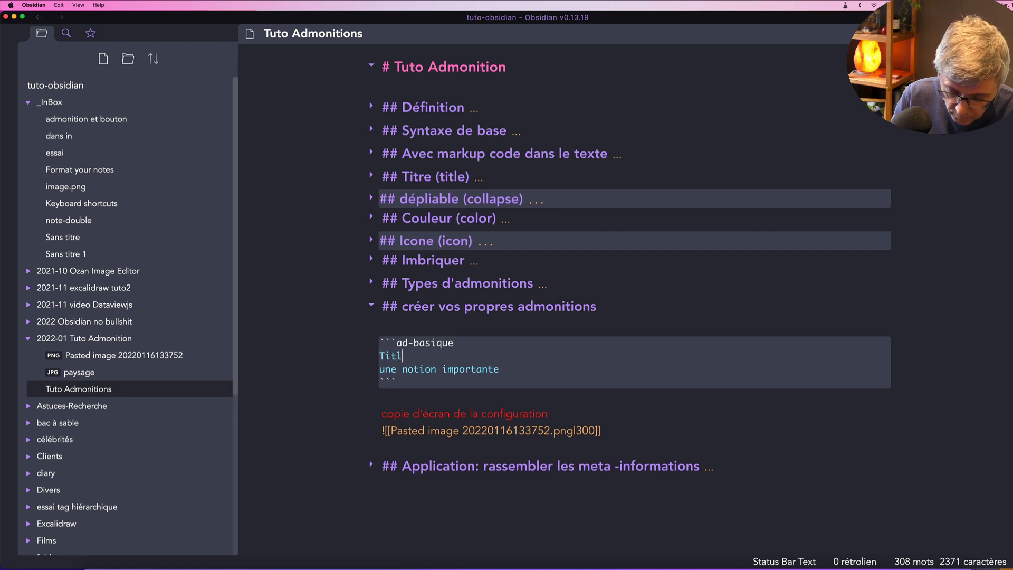
pyautogui.write('e: ne ')
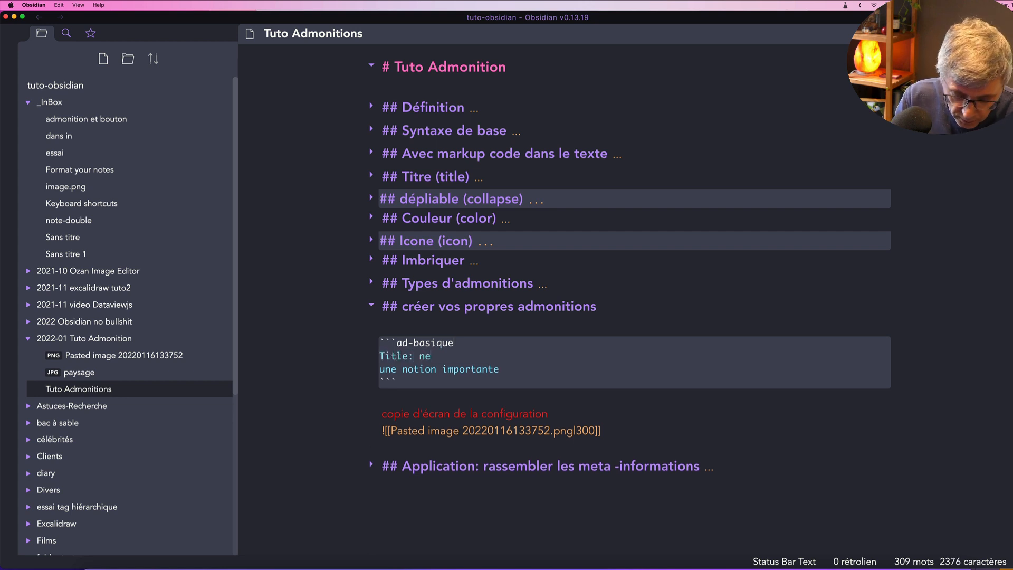
pyautogui.write('pas oub')
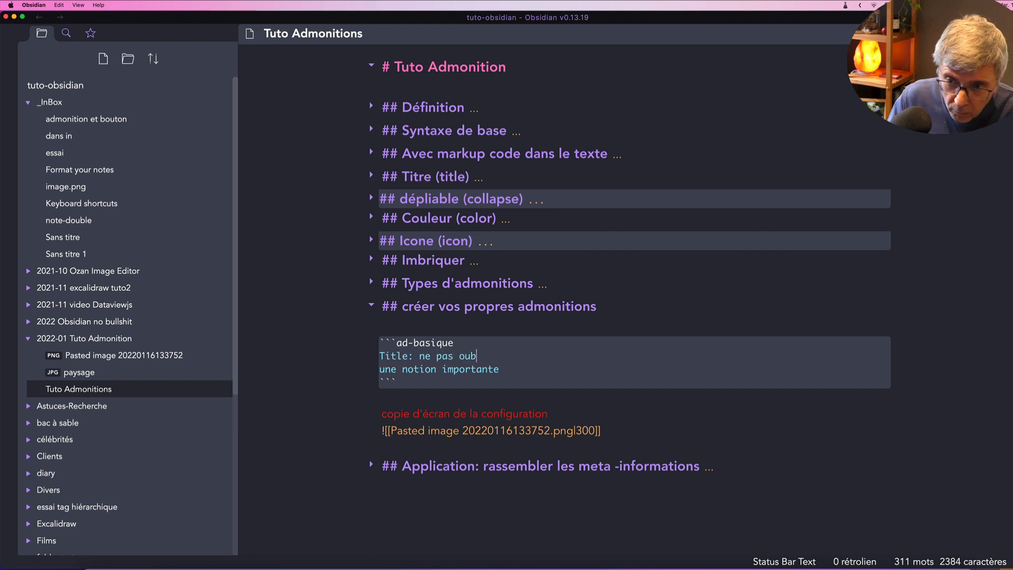
pyautogui.write('lier')
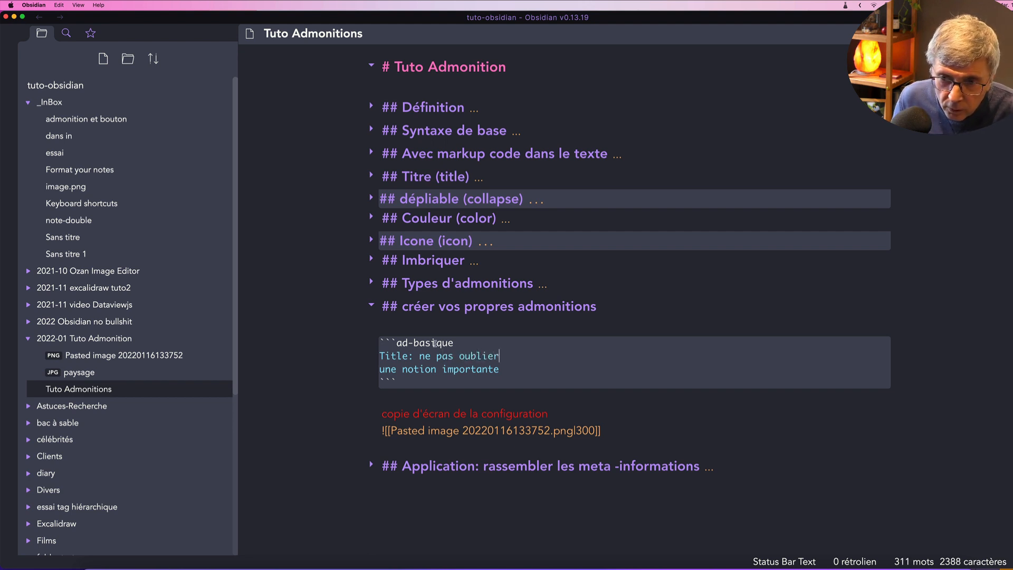
pyautogui.click(385, 355)
pyautogui.press('BackSpace')
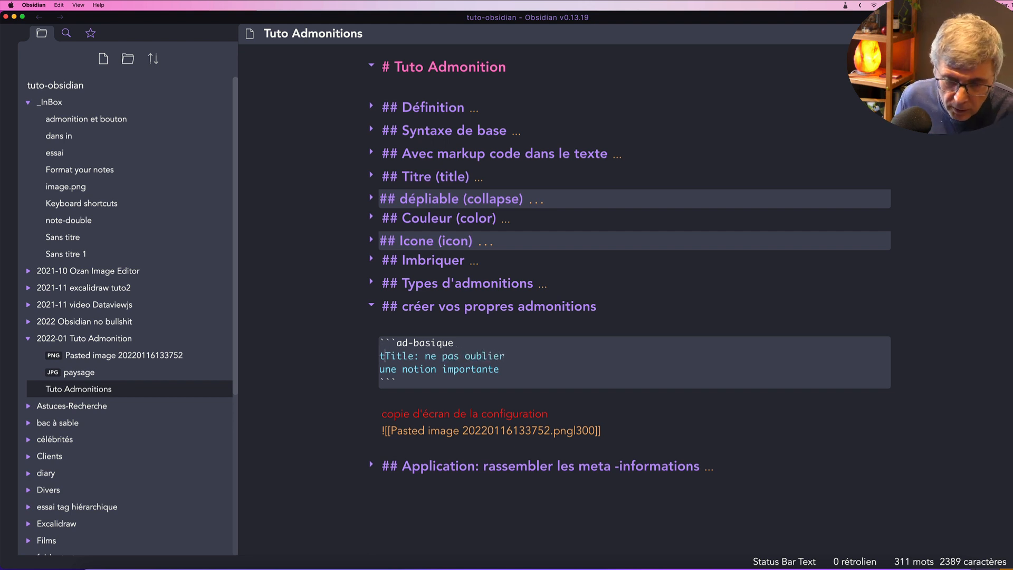
pyautogui.write('t')
# Preview the custom admonition, and unfold the section "Application: rassembler les meta -informations" in the note's source
pyautogui.press('super+e')
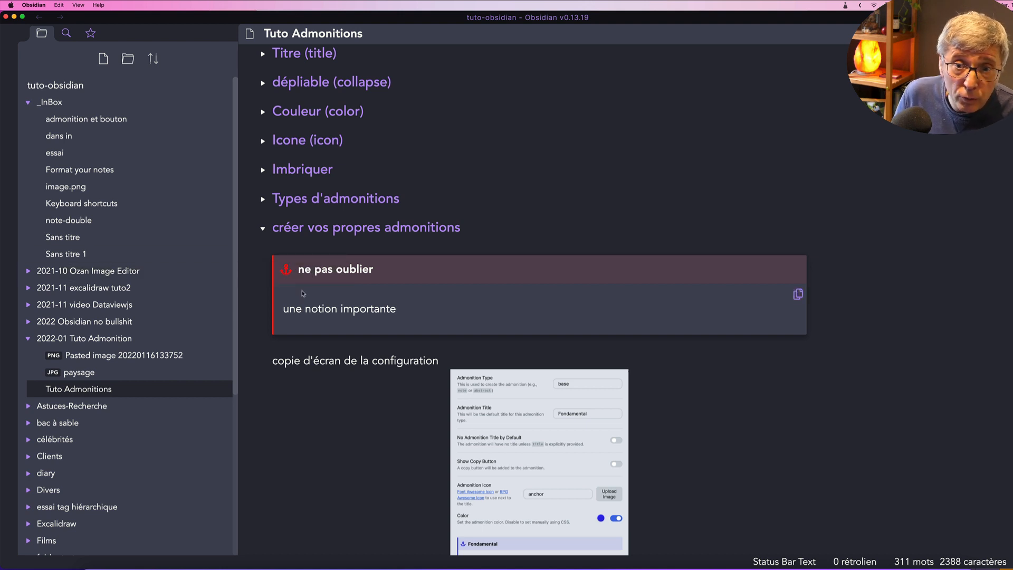
pyautogui.click(262, 232)
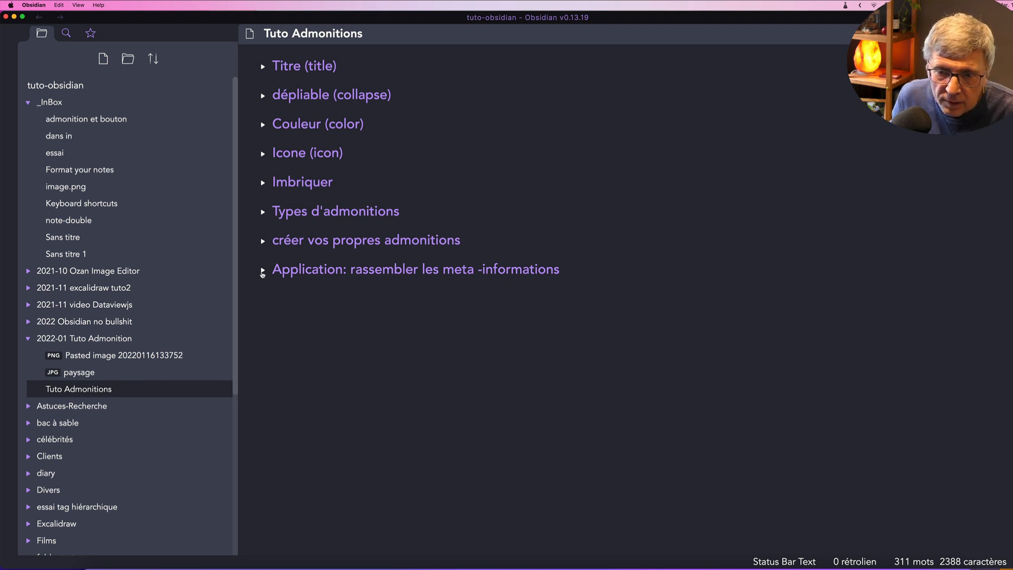
pyautogui.press('super+e')
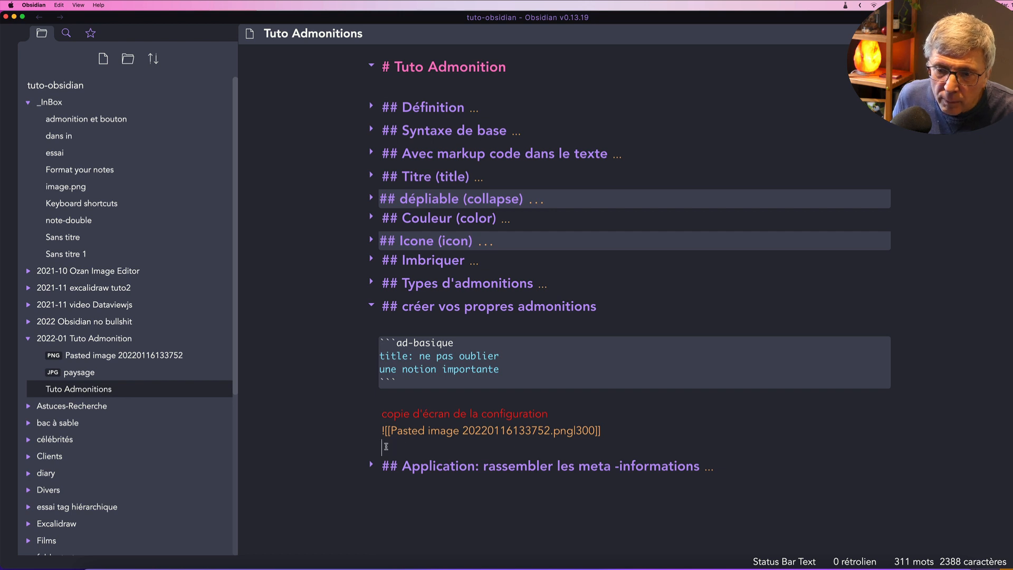
pyautogui.click(371, 465)
pyautogui.scroll(-4, 373, 432)
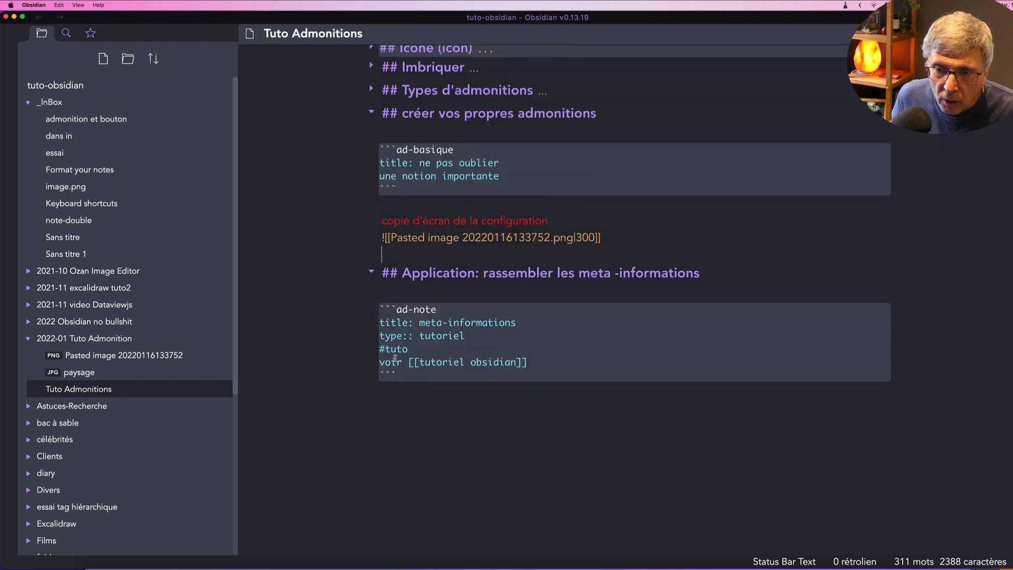
# Highlight the title line and the "type::" field with its value in the ad-note block
pyautogui.tripleClick(393, 323)
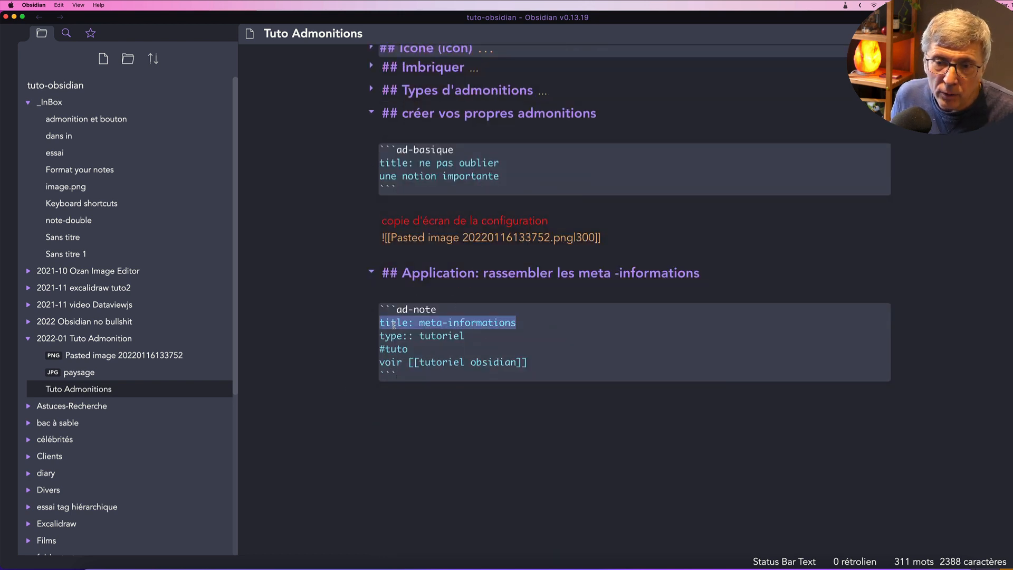
pyautogui.click(386, 339)
pyautogui.moveTo(380, 338); pyautogui.dragTo(402, 338)
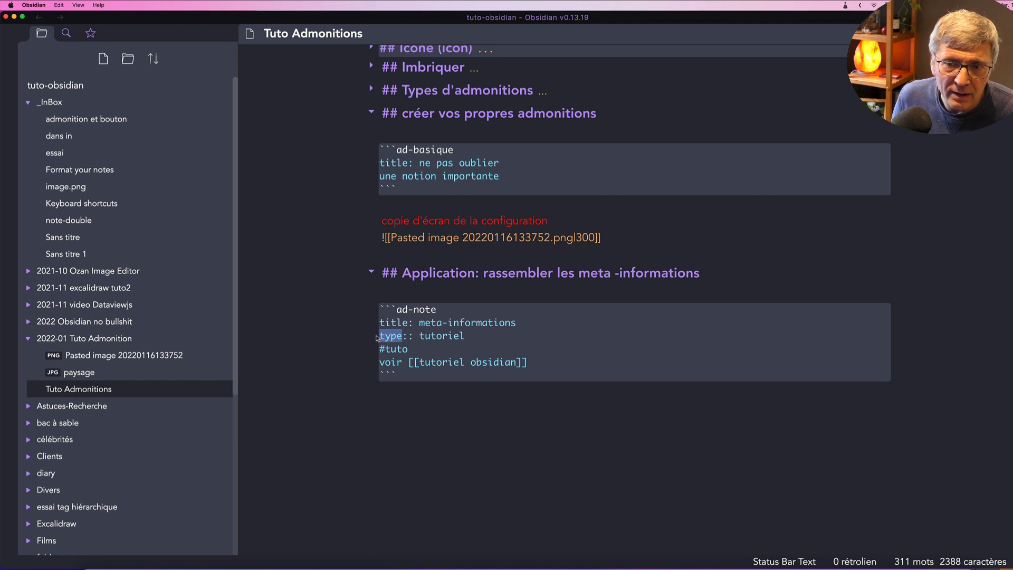
pyautogui.moveTo(381, 336); pyautogui.dragTo(470, 336)
pyautogui.click(403, 336)
pyautogui.write(':')
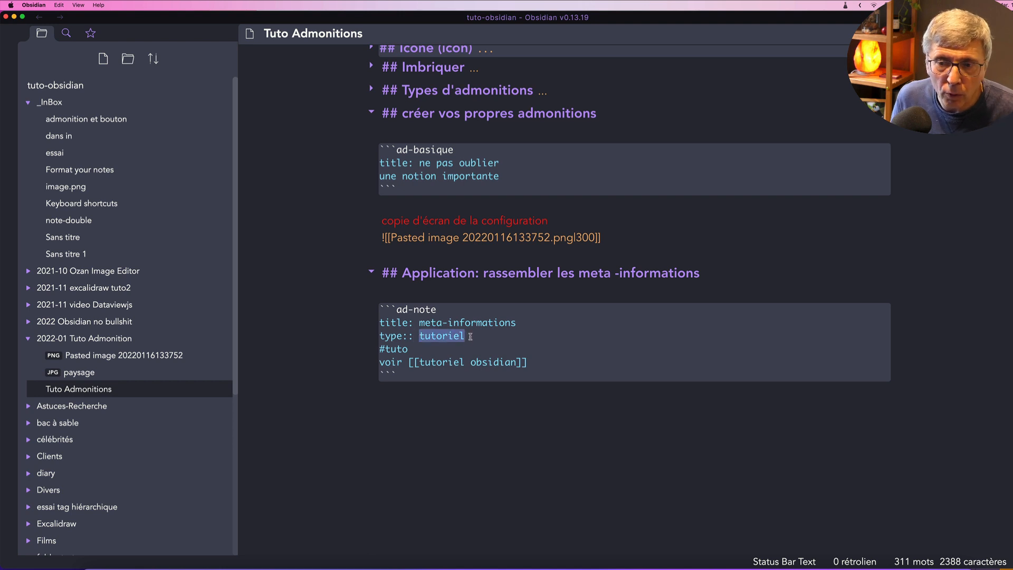
pyautogui.click(470, 337)
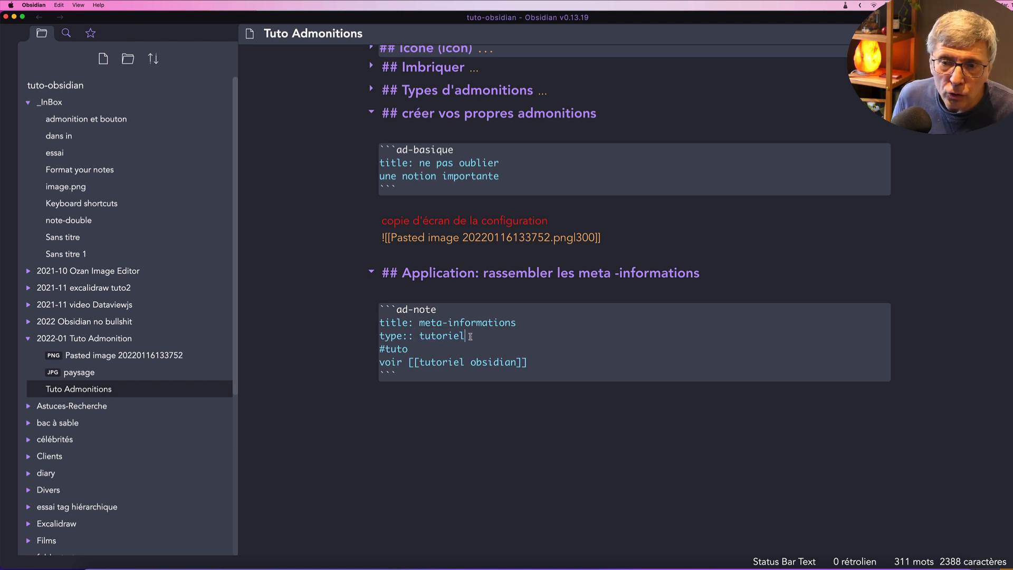
# Set the type:: field's value to "tutoriel obsidian" in double quotes
pyautogui.click(420, 337)
pyautogui.write('"')
pyautogui.press('End')
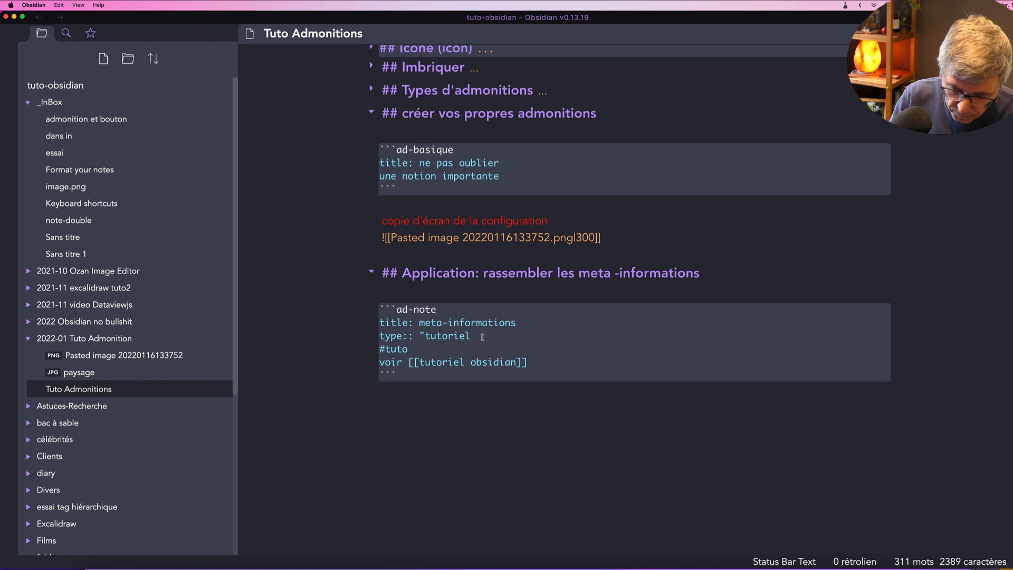
pyautogui.write('ob')
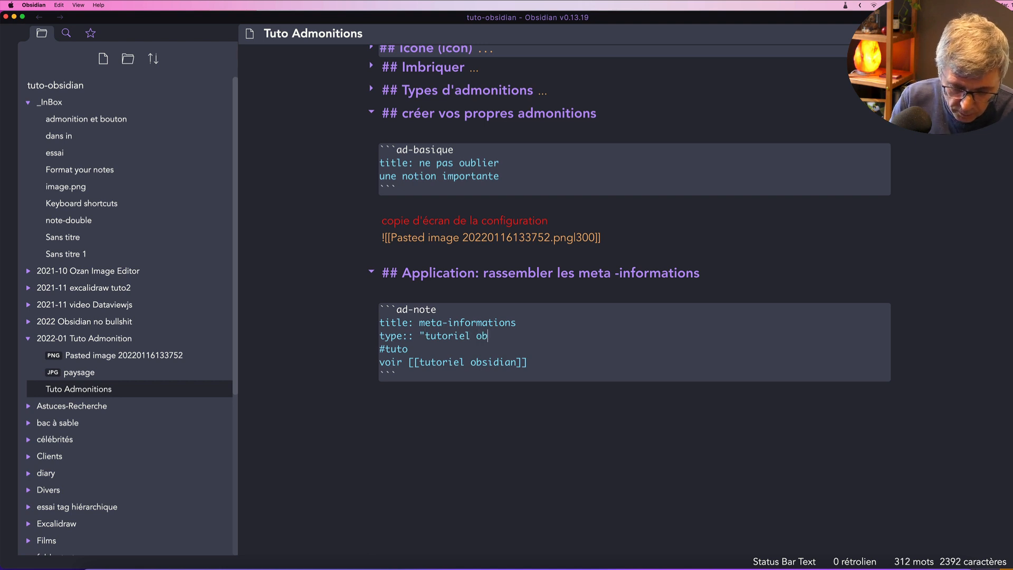
pyautogui.write('sidian"')
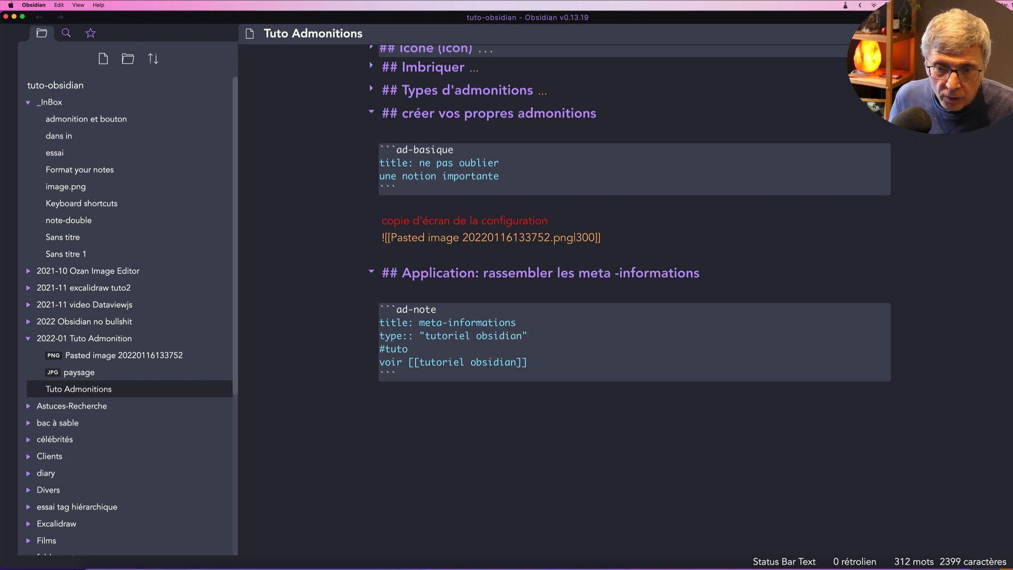
# Highlight the #tuto tag and the line "voir [[tutoriel obsidian]]" in the meta-informations block
pyautogui.moveTo(409, 349); pyautogui.dragTo(367, 348)
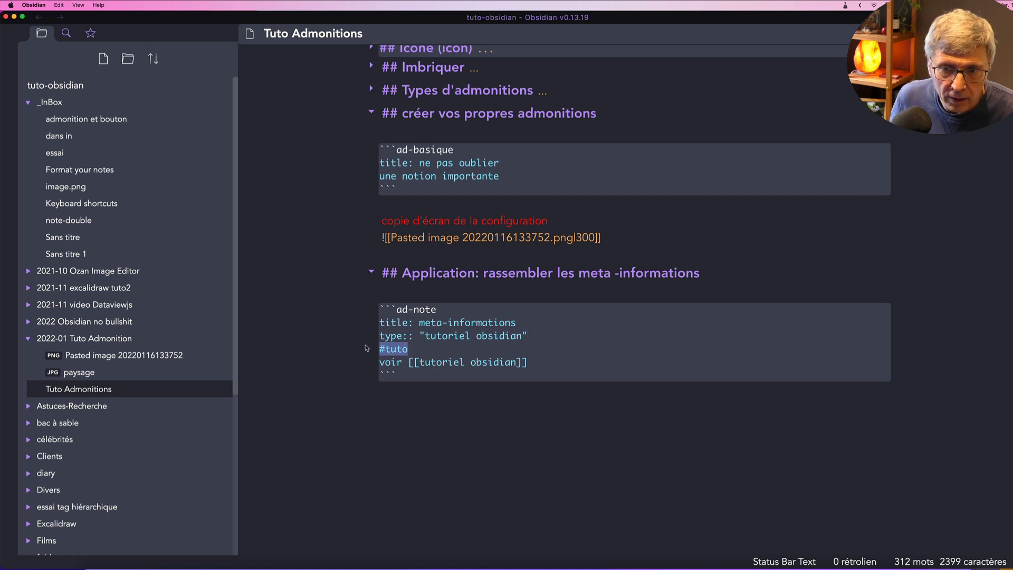
pyautogui.click(422, 362)
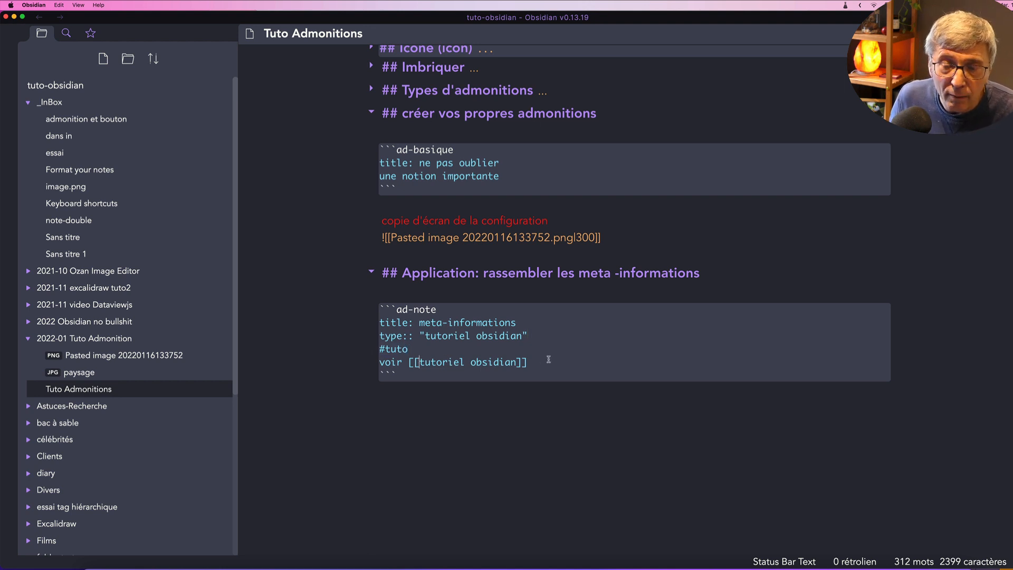
pyautogui.moveTo(552, 363); pyautogui.dragTo(363, 357)
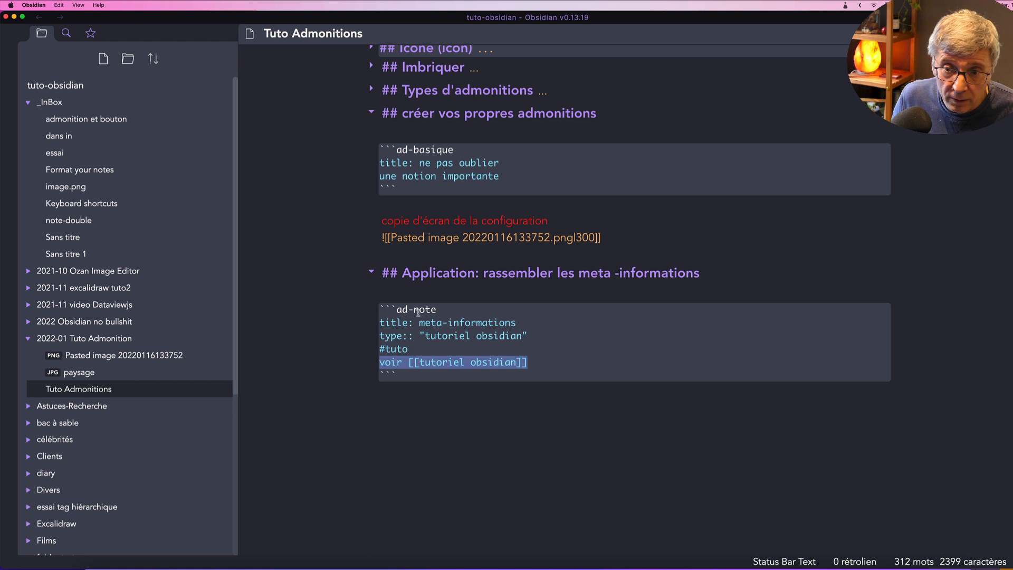
# Change the meta-informations block's type from note to basique and preview the rendered admonition
pyautogui.moveTo(414, 309); pyautogui.dragTo(437, 307)
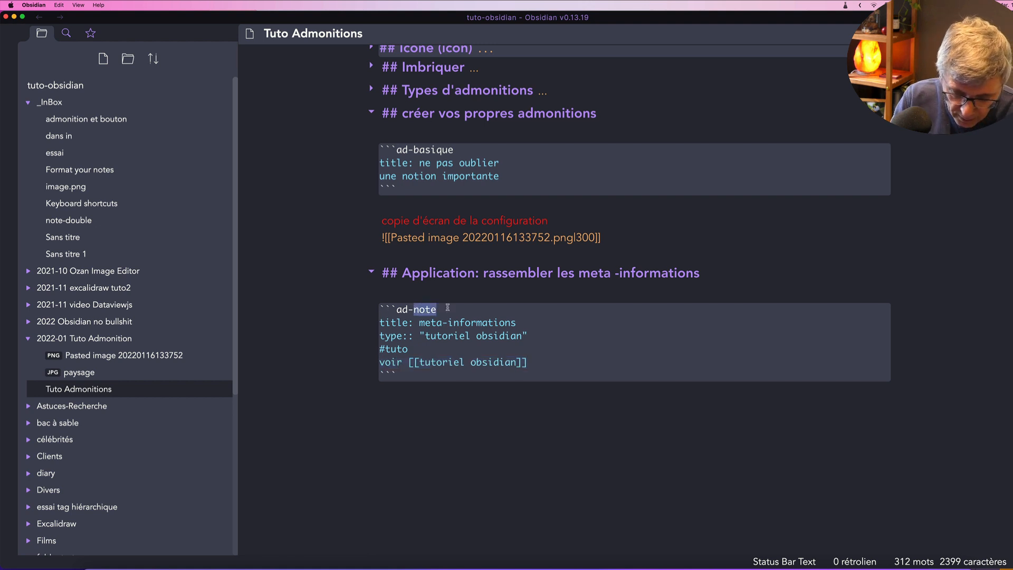
pyautogui.write('basique')
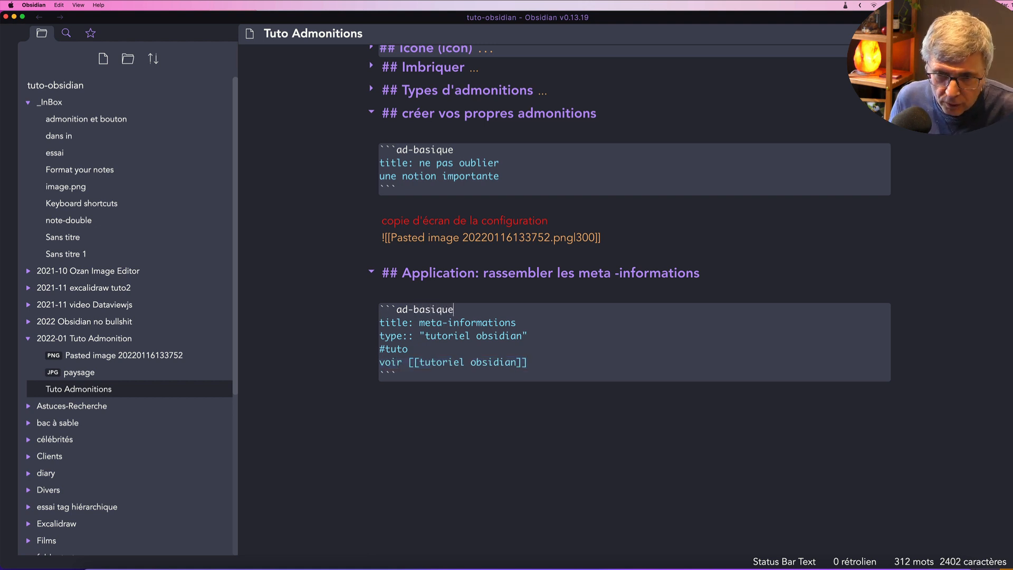
pyautogui.press('super+e')
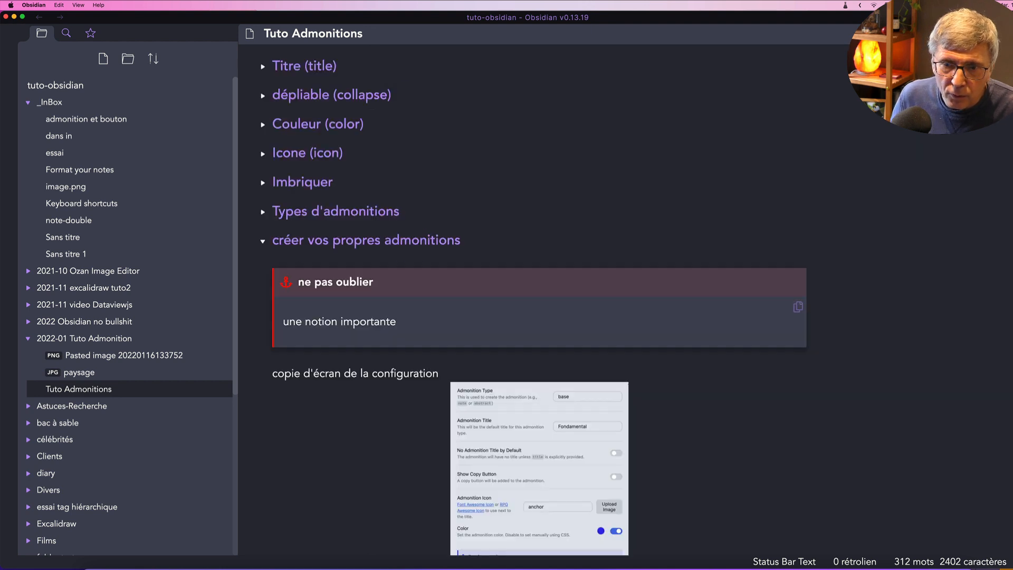
pyautogui.scroll(-3, 375, 359)
pyautogui.scroll(-3, 375, 359)
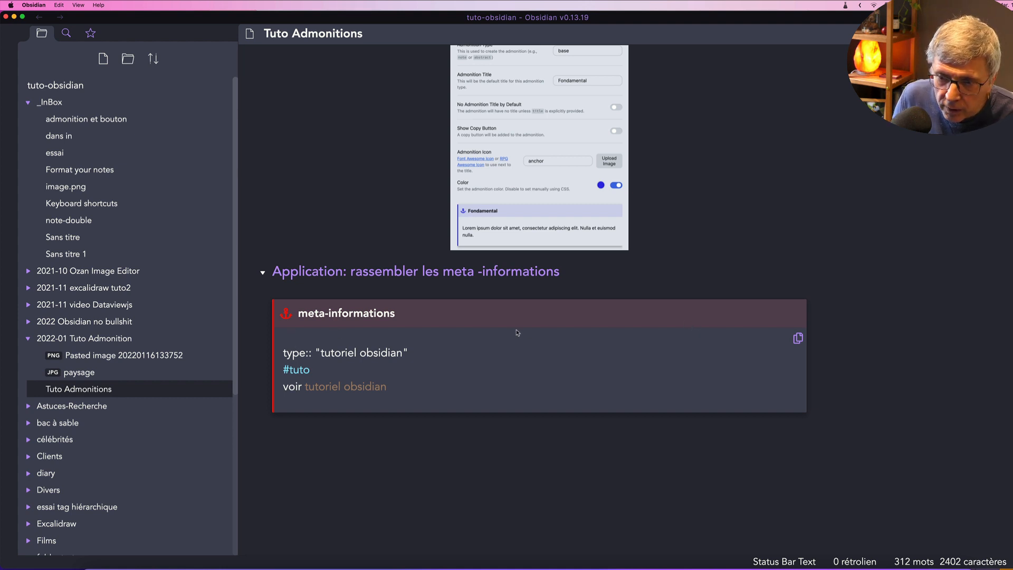
# Add the parameter "collapse: close" below the title of the meta-informations block in the note's source
pyautogui.press('super+e')
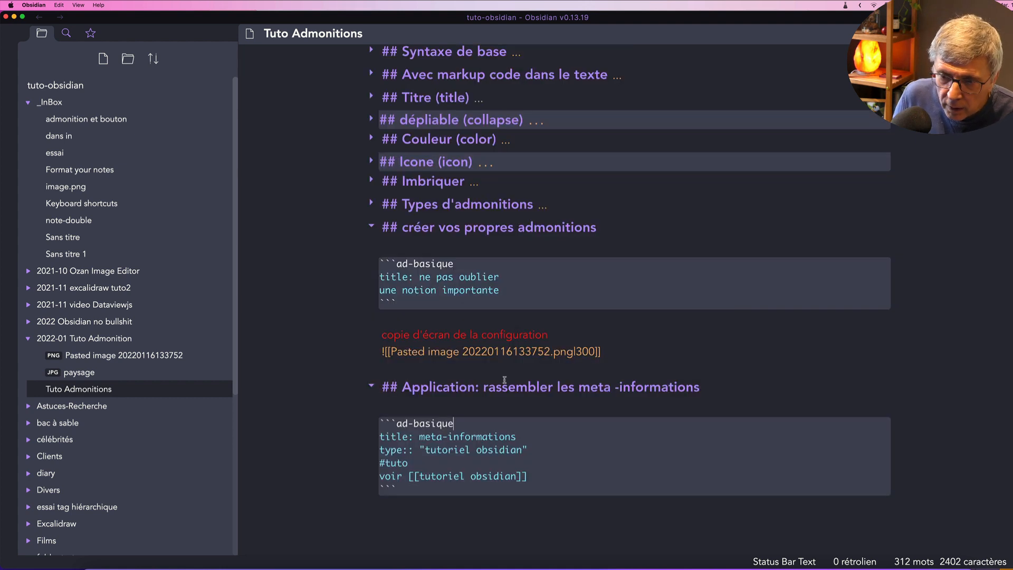
pyautogui.click(541, 431)
pyautogui.press('Return')
pyautogui.write('coll')
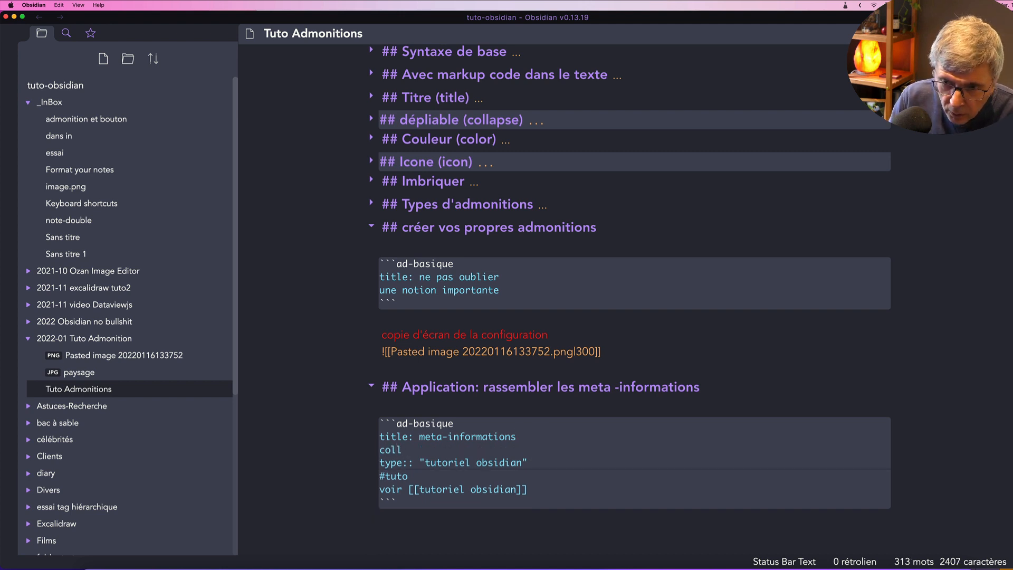
pyautogui.write('apse:')
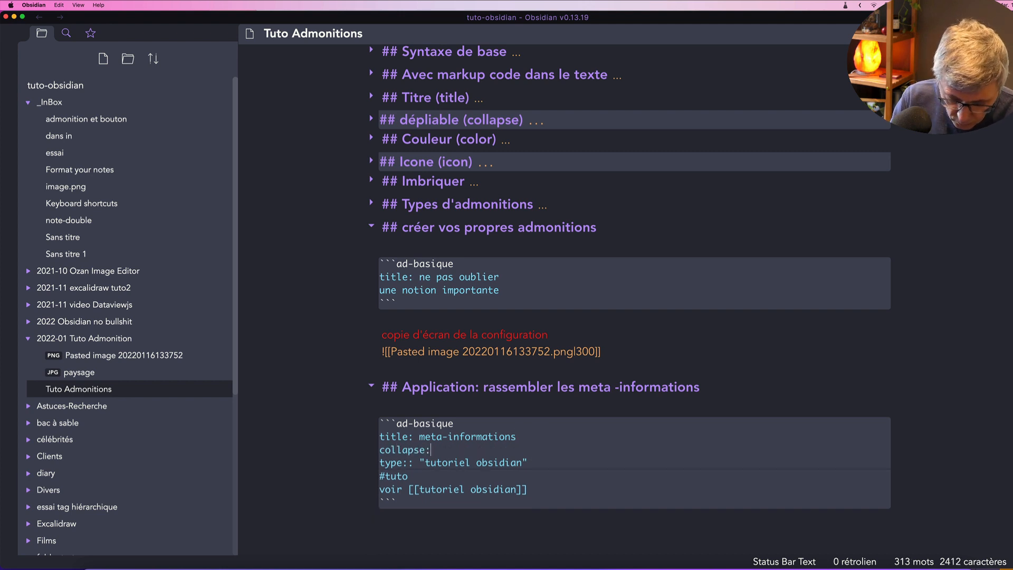
pyautogui.write(' close')
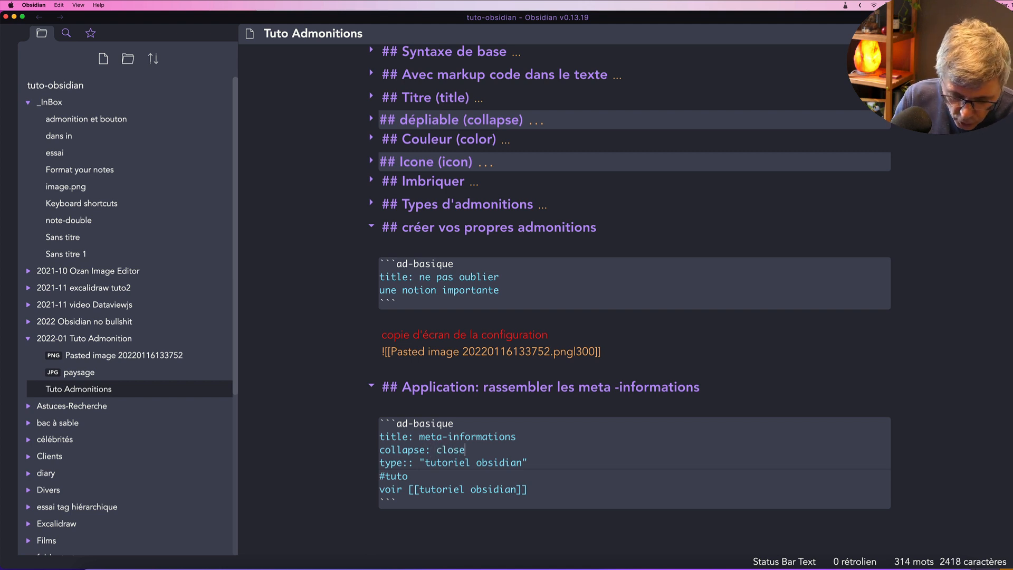
# Add the parameter "color: 0,0,200" below the collapse line of the meta-informations block
pyautogui.press('Return')
pyautogui.write('c')
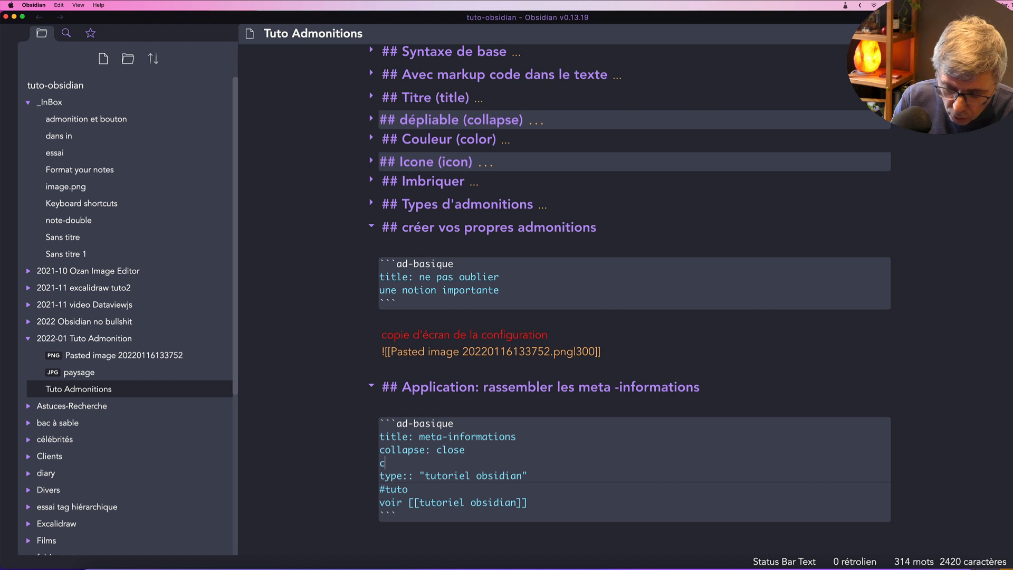
pyautogui.write('olor:')
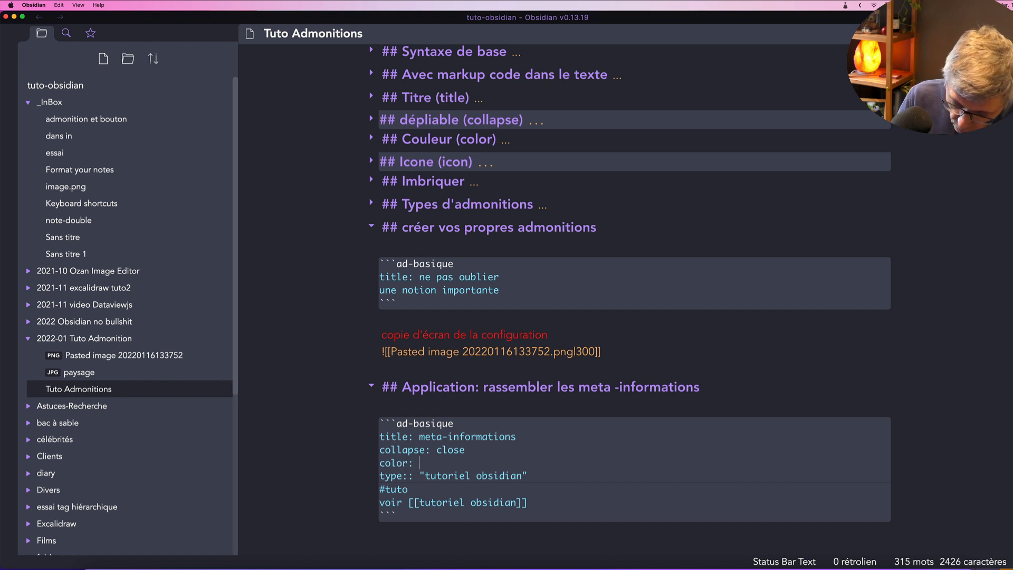
pyautogui.write(' 0,')
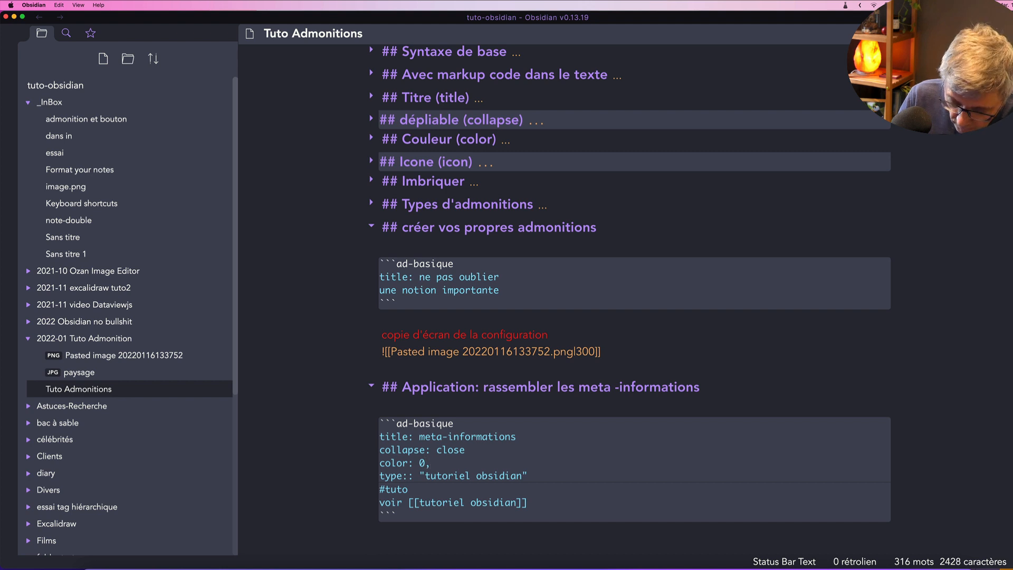
pyautogui.write('0')
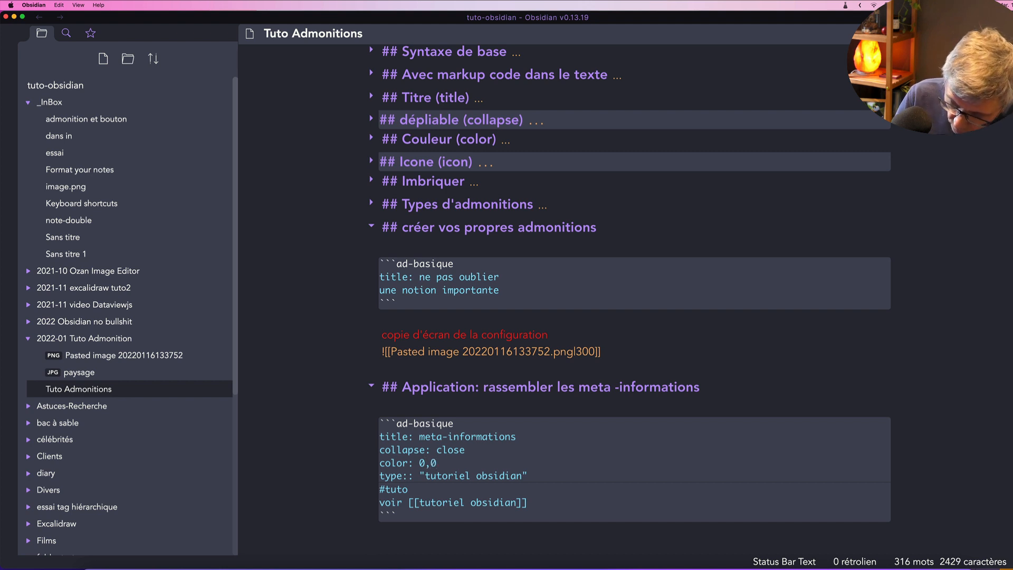
pyautogui.write(',200')
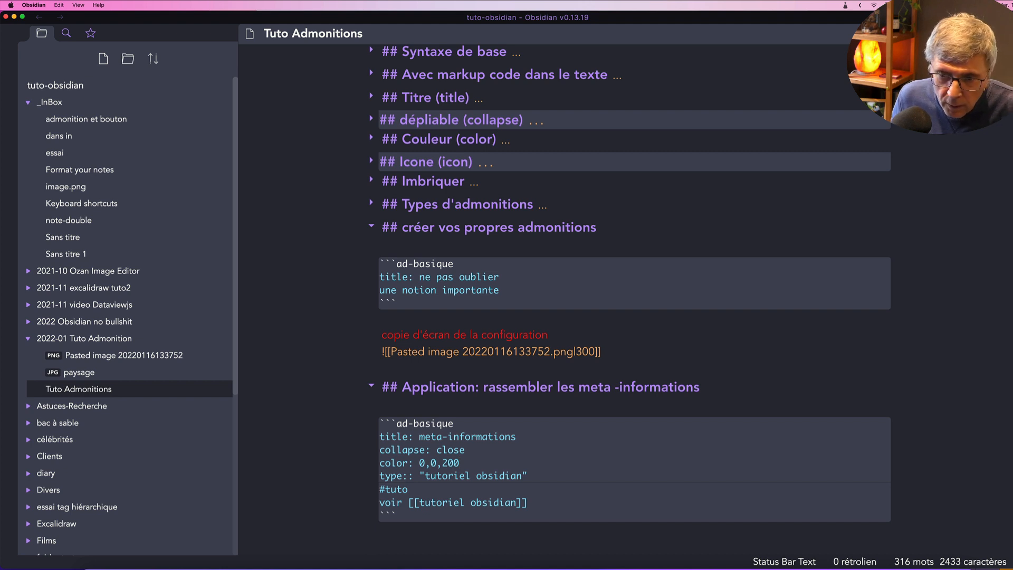
# Preview the meta-informations admonition, expanding and collapsing its content
pyautogui.press('super+e')
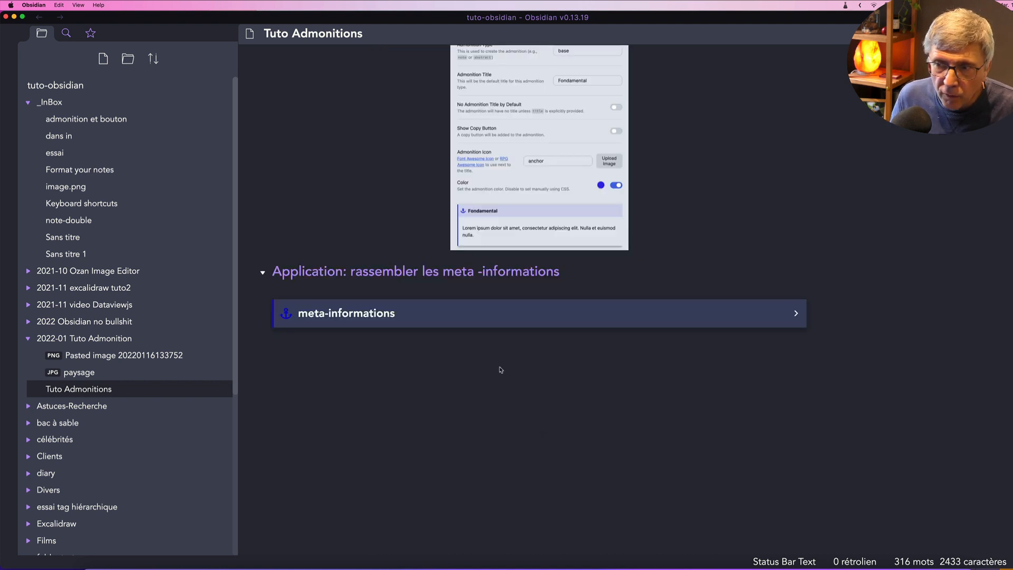
pyautogui.click(796, 314)
pyautogui.click(796, 315)
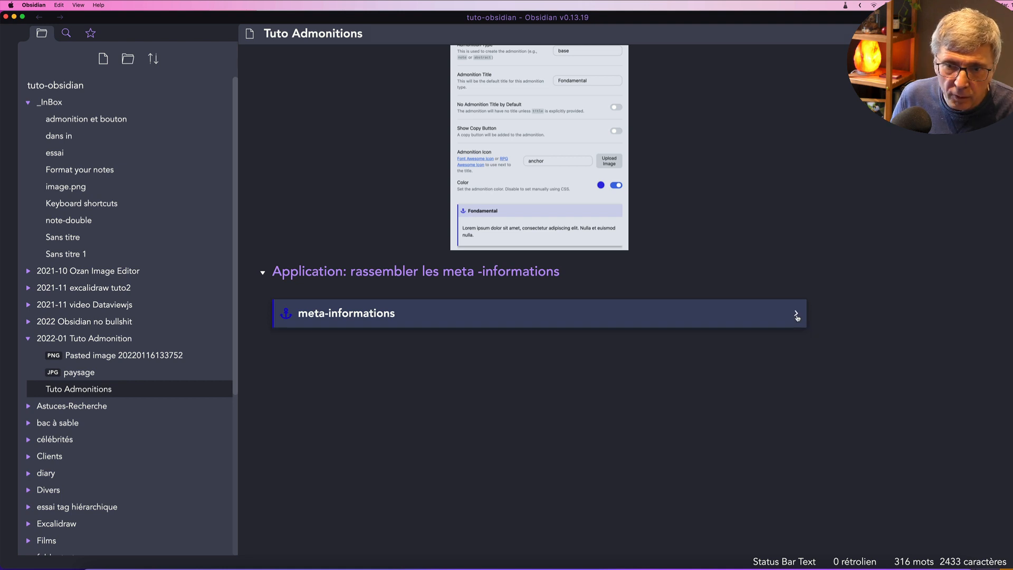
pyautogui.click(797, 316)
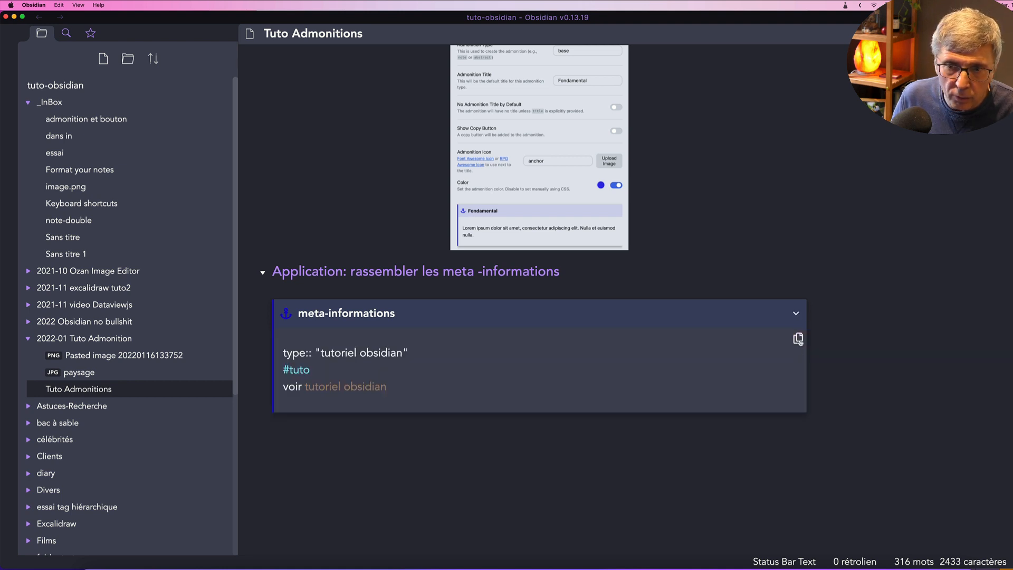
pyautogui.click(797, 315)
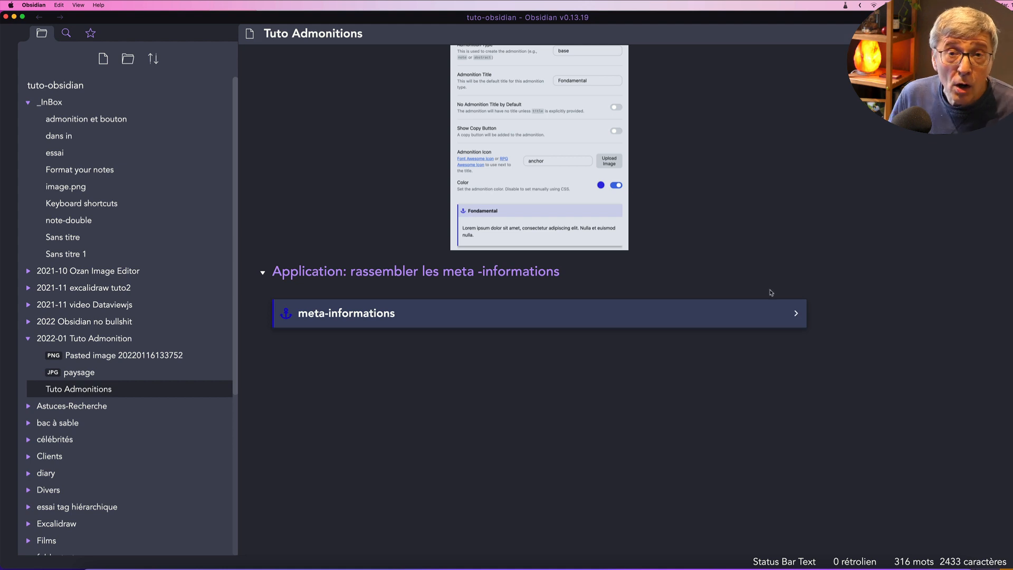